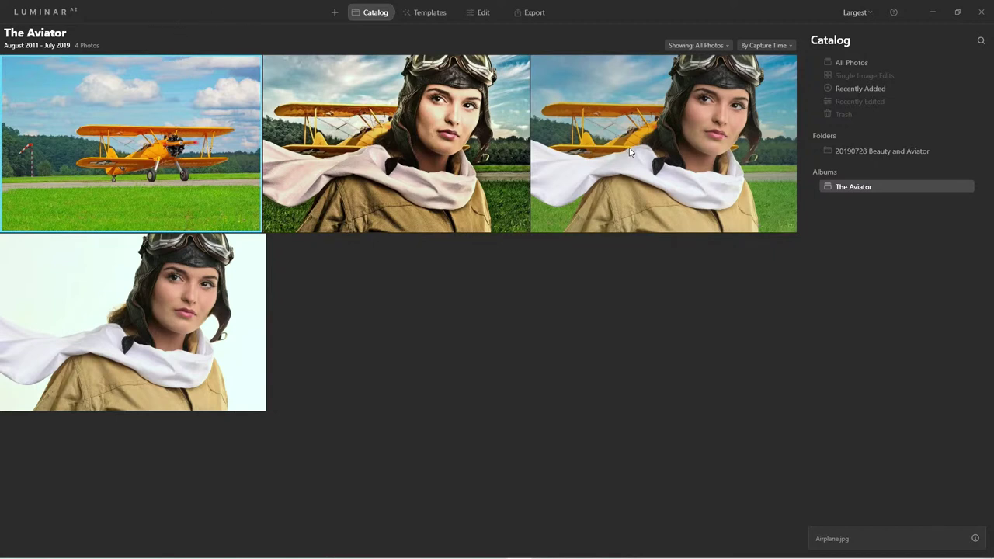
# - View the aviator composite, the airplane photo and the original studio portrait at full size in The Aviator album
pyautogui.click(418, 174)
pyautogui.doubleClick(418, 174)
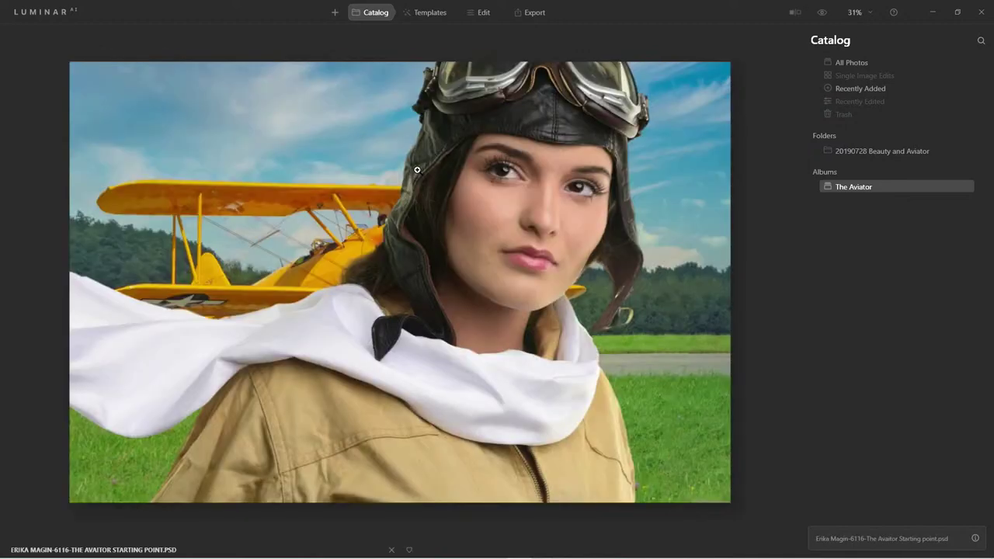
pyautogui.doubleClick(510, 44)
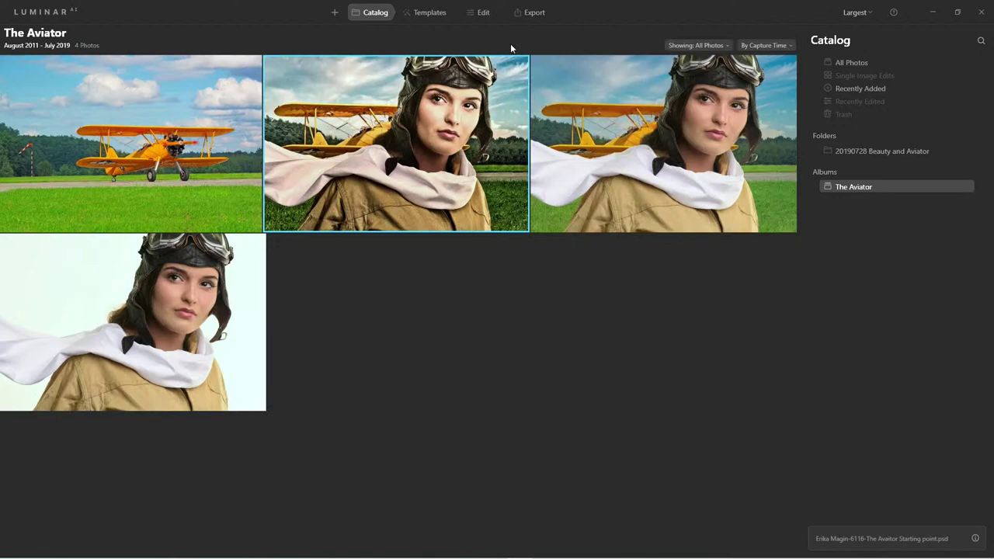
pyautogui.doubleClick(168, 137)
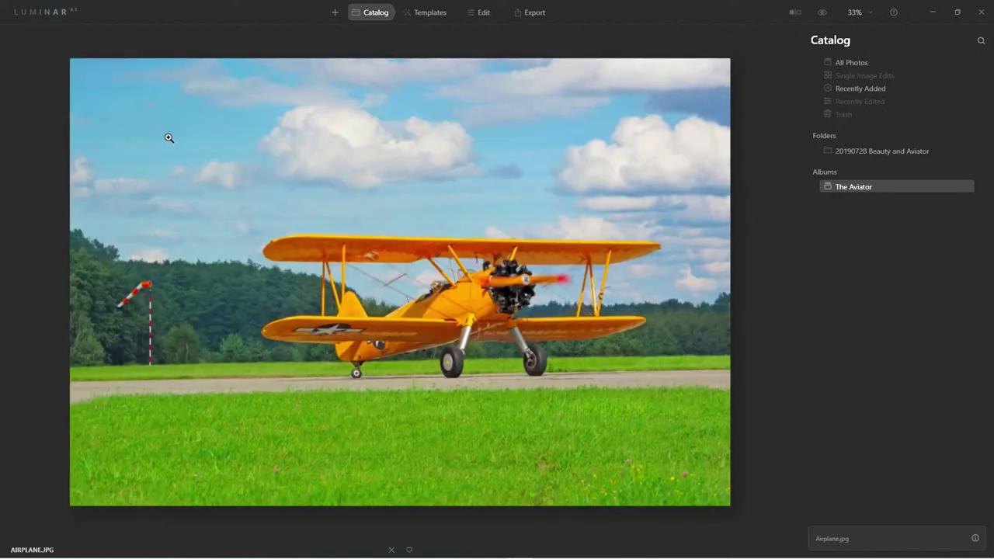
pyautogui.doubleClick(284, 306)
pyautogui.doubleClick(244, 375)
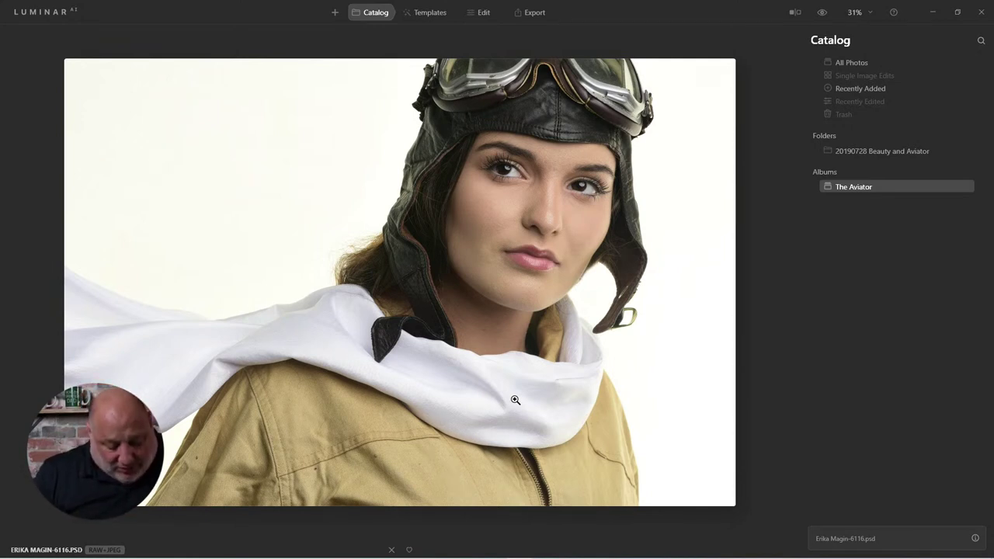
pyautogui.doubleClick(515, 399)
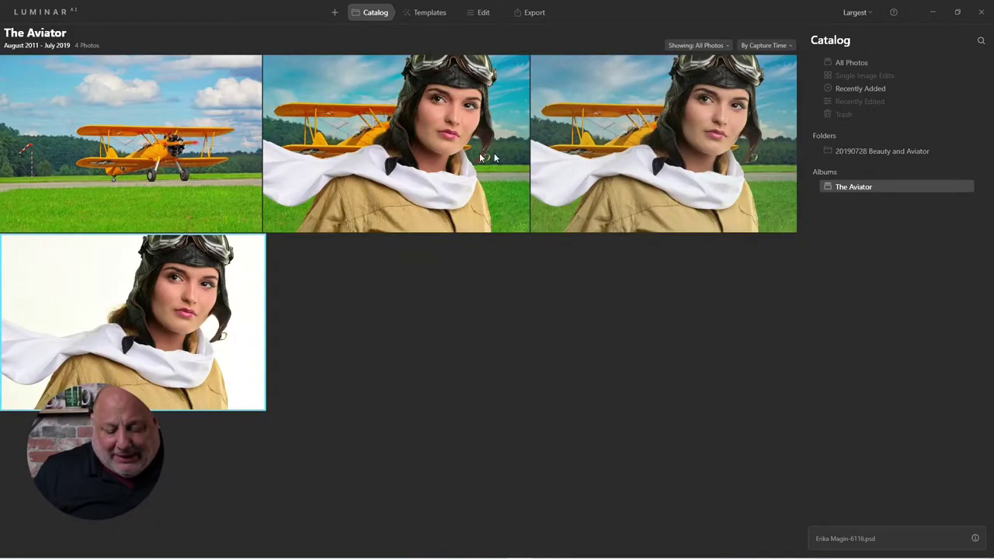
# - Locate the complete composite PSD in its folder and open the Avaitor Starting point PSD from there in Photoshop
pyautogui.click(627, 150)
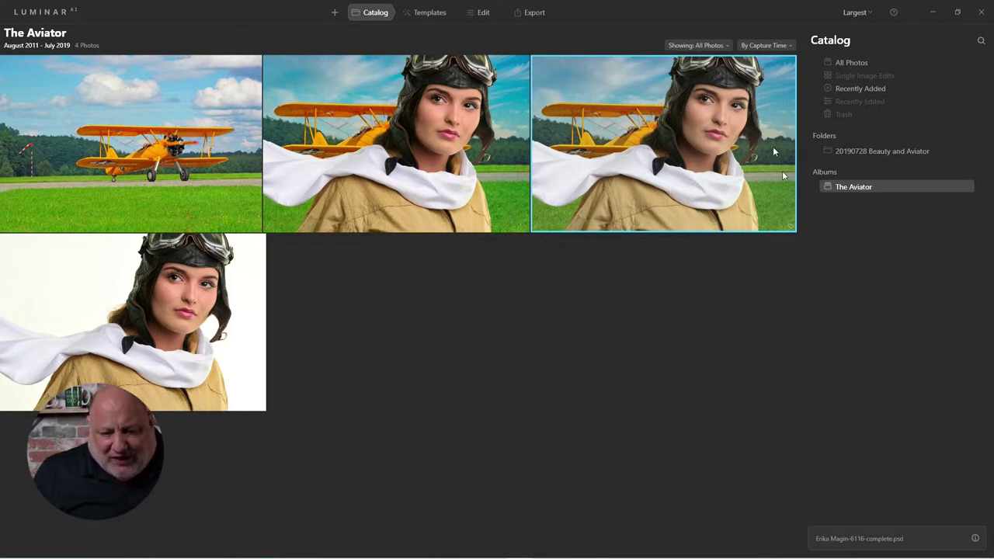
pyautogui.rightClick(623, 126)
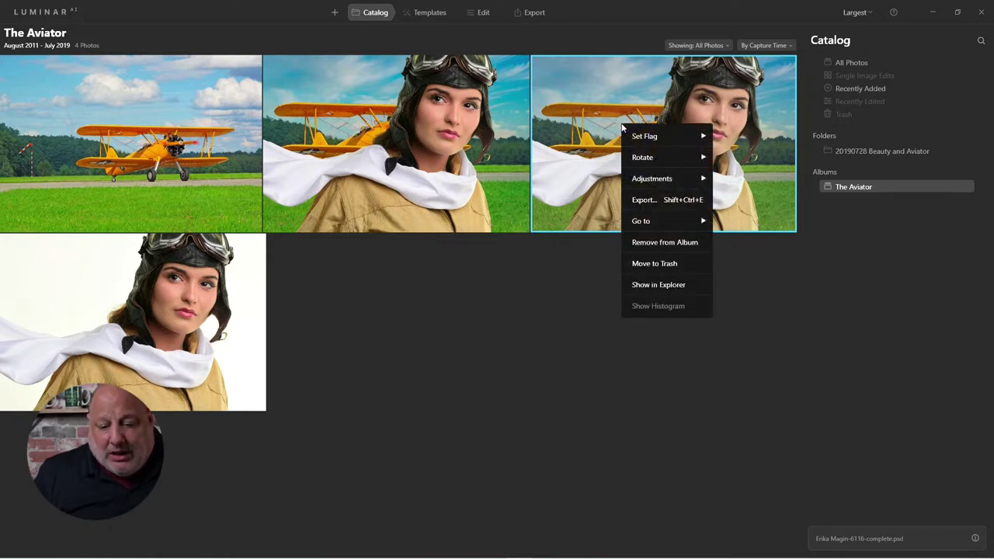
pyautogui.click(671, 284)
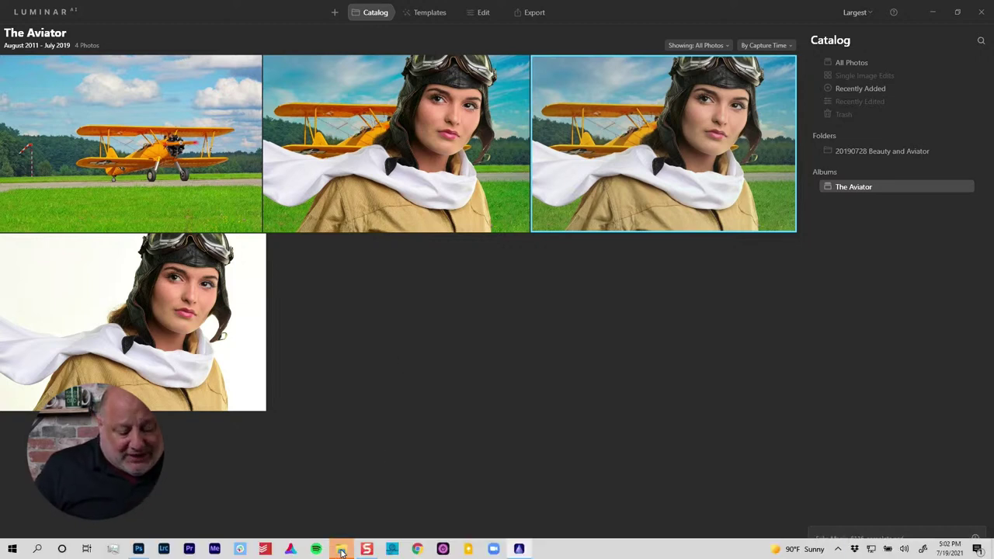
pyautogui.click(342, 551)
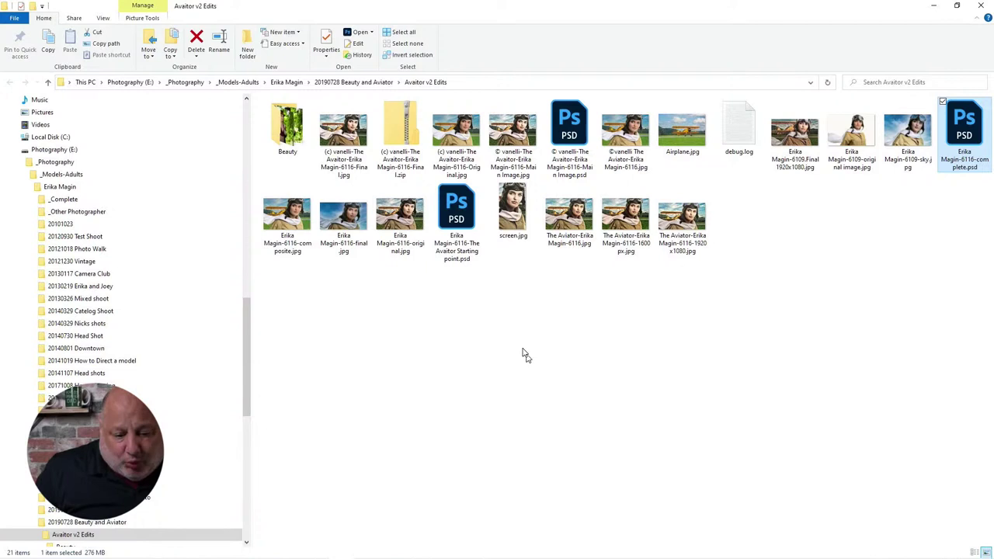
pyautogui.click(461, 219)
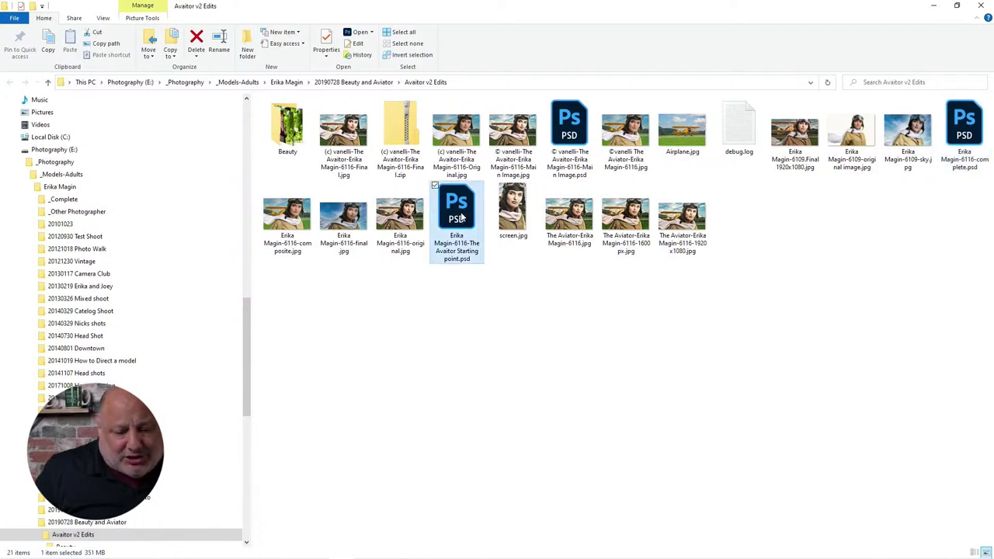
pyautogui.doubleClick(461, 219)
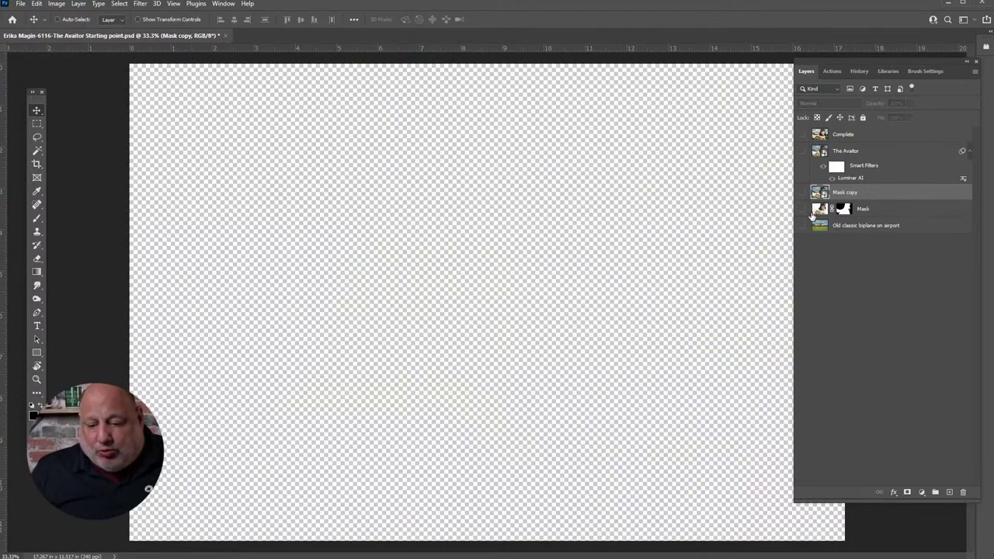
# - Examine the Complete, Old classic biplane on airport and Mask layers by toggling their visibility, leaving only Mask shown
pyautogui.click(802, 192)
pyautogui.click(802, 135)
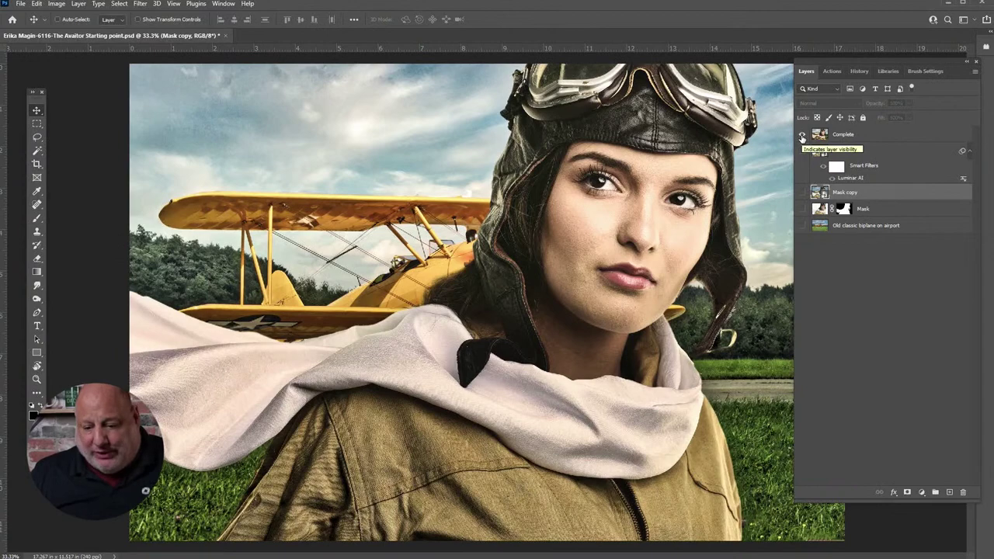
pyautogui.click(801, 135)
pyautogui.click(802, 225)
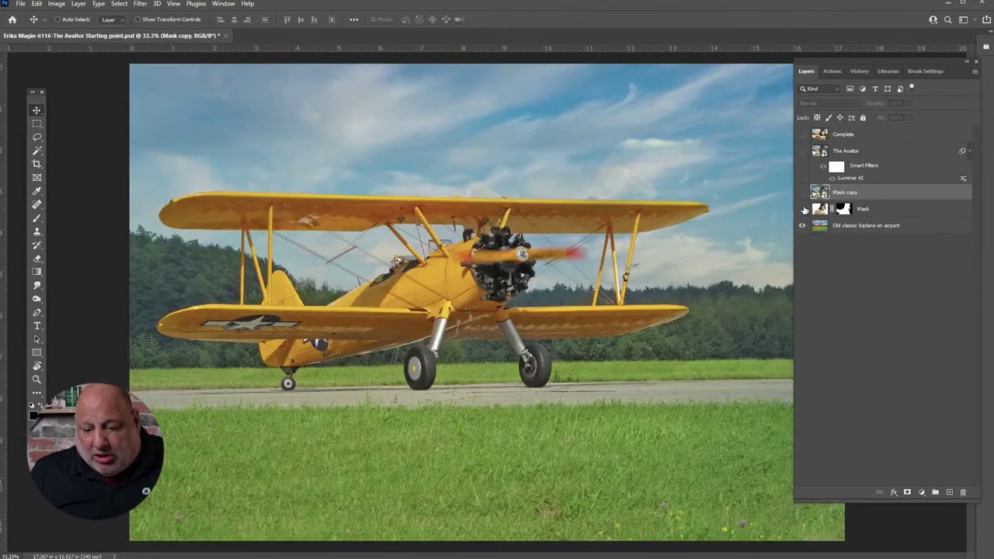
pyautogui.click(802, 209)
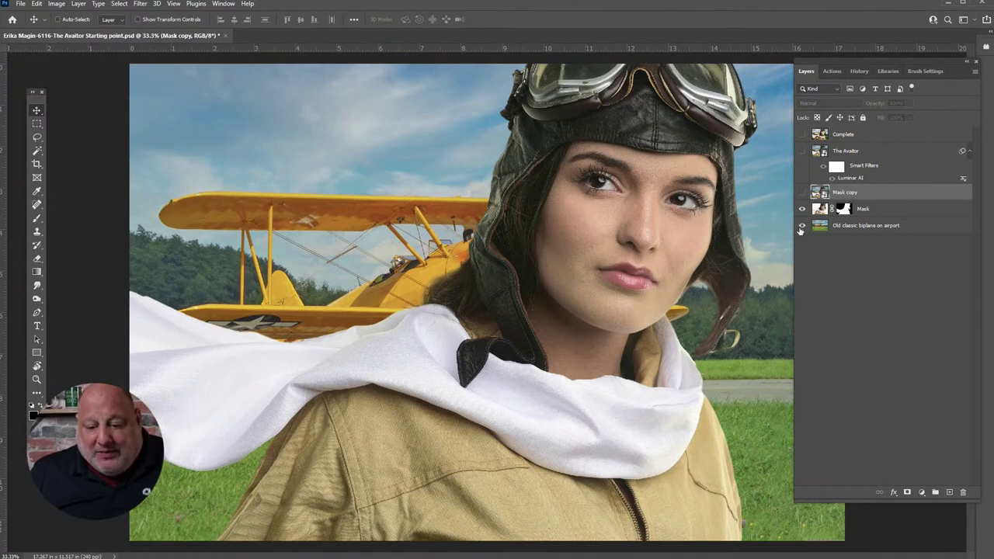
pyautogui.click(802, 225)
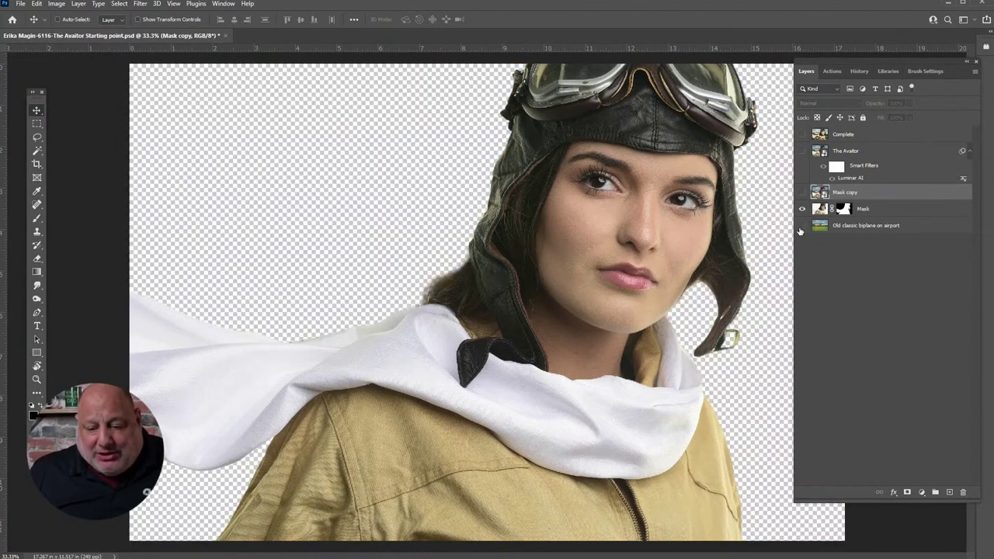
# - Compare the Mask layer's cutout with the original studio background by disabling and re-enabling its layer mask
pyautogui.click(875, 216)
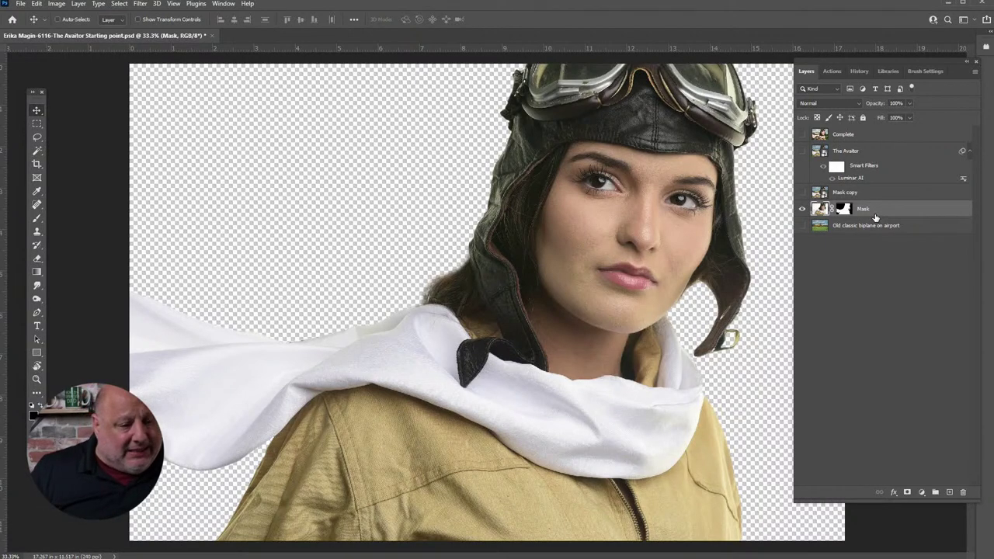
pyautogui.click(34, 155)
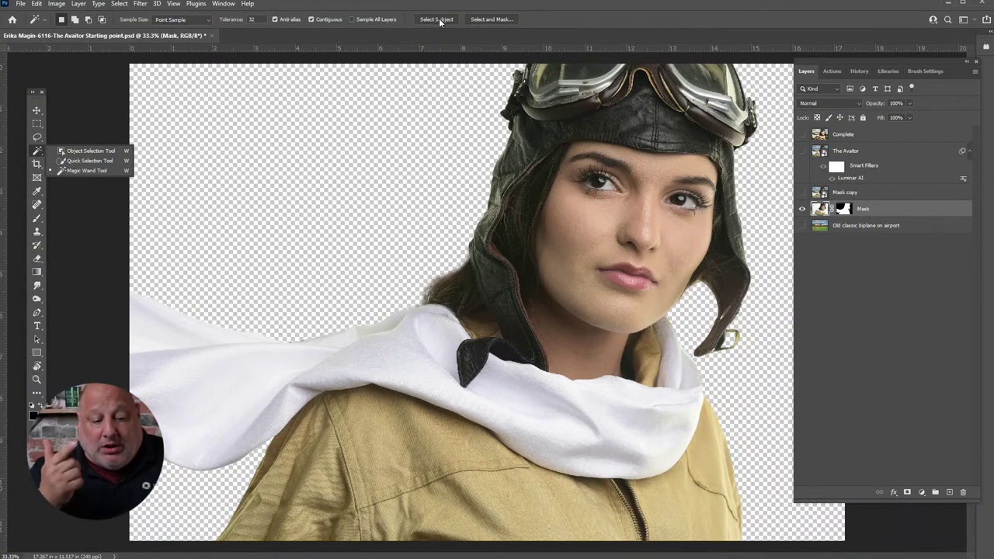
pyautogui.click(839, 213)
pyautogui.rightClick(839, 215)
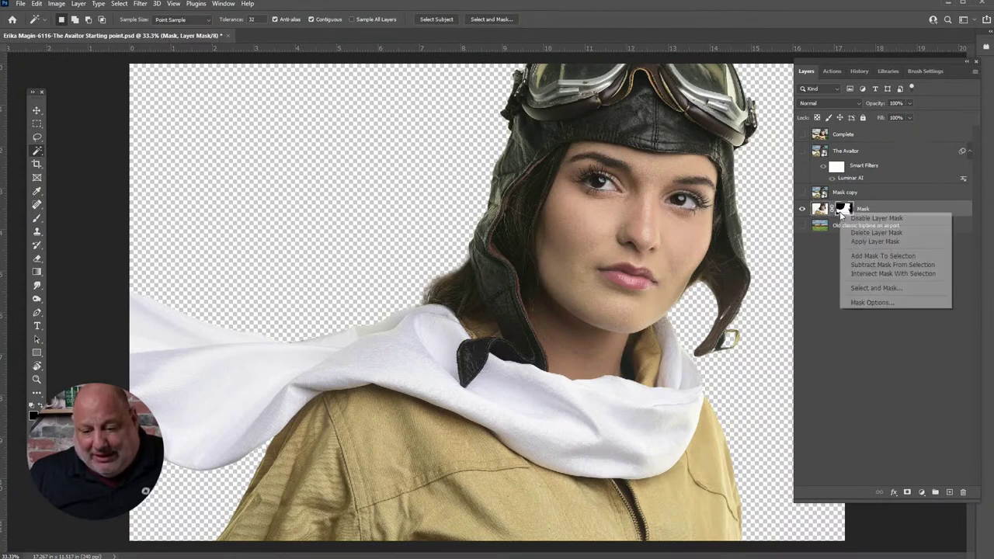
pyautogui.click(873, 220)
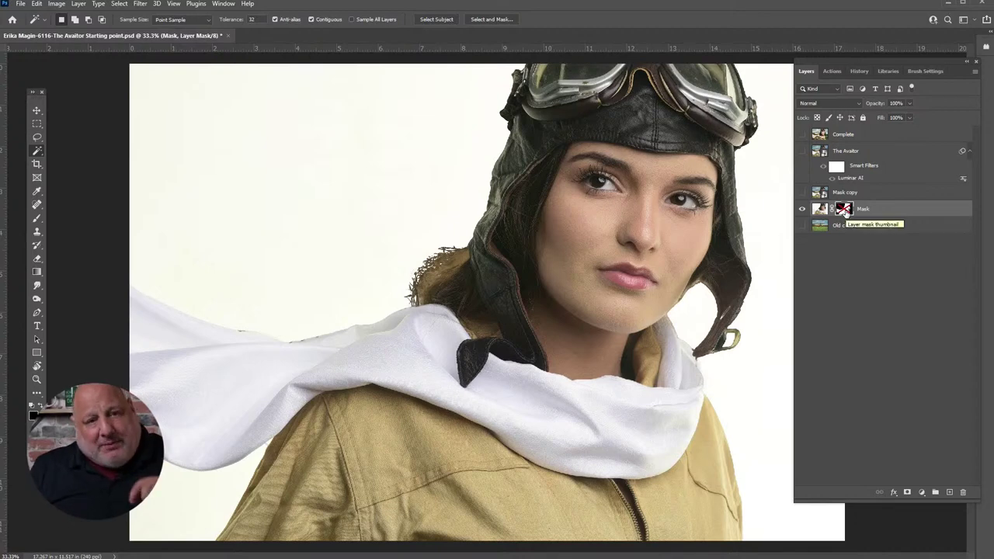
pyautogui.keyDown('shift'); pyautogui.click(844, 210); pyautogui.keyUp('shift')
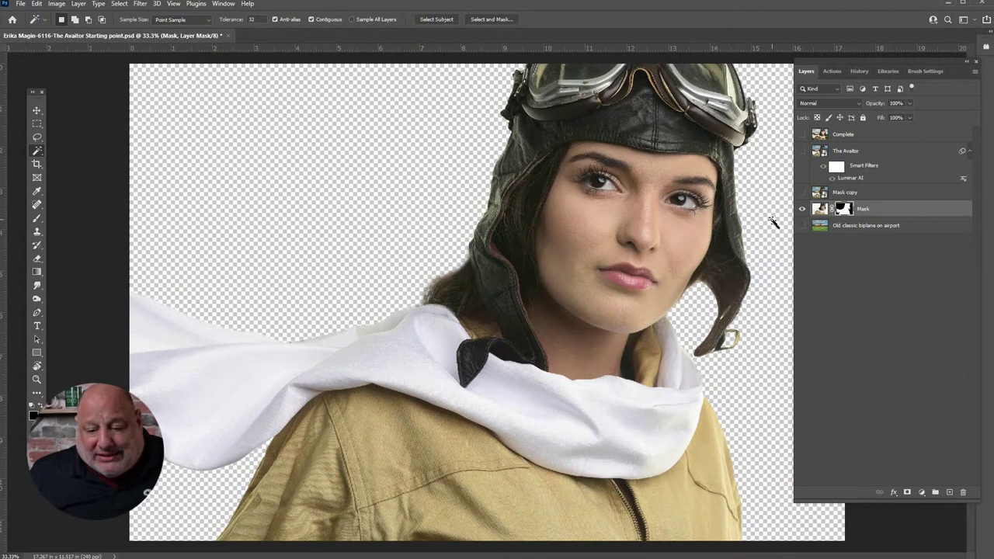
# - Check the existing Mask copy layer against the cutout and delete it
pyautogui.click(803, 193)
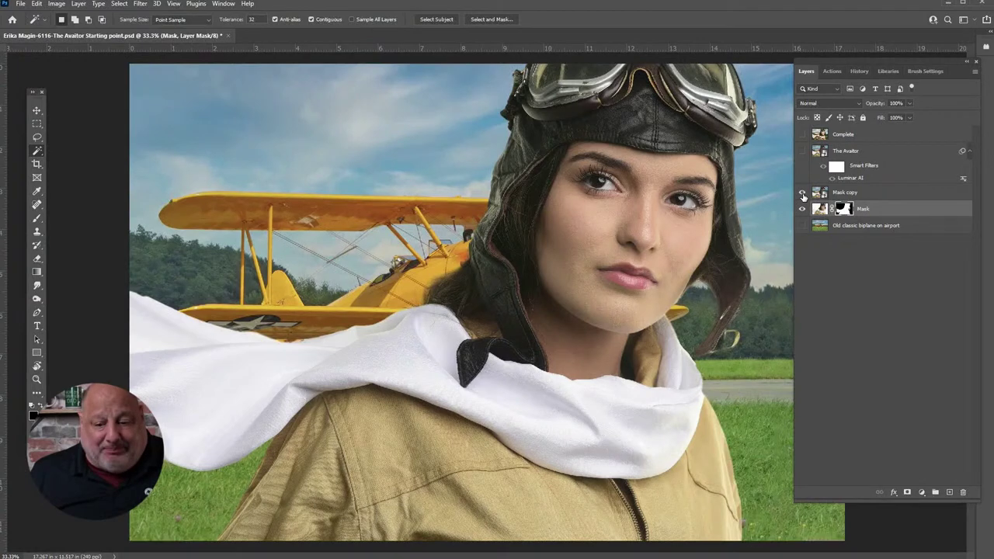
pyautogui.click(803, 193)
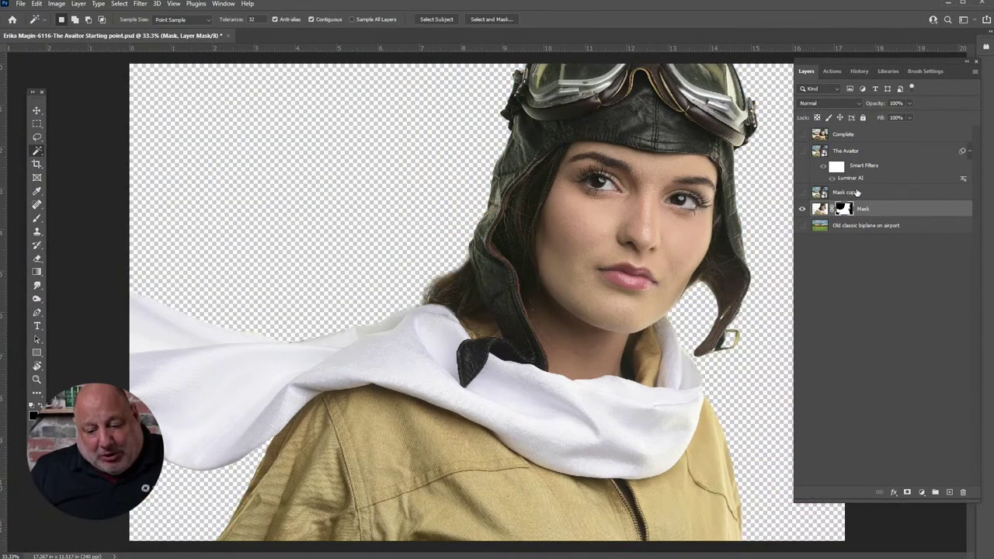
pyautogui.click(856, 192)
pyautogui.press('Delete')
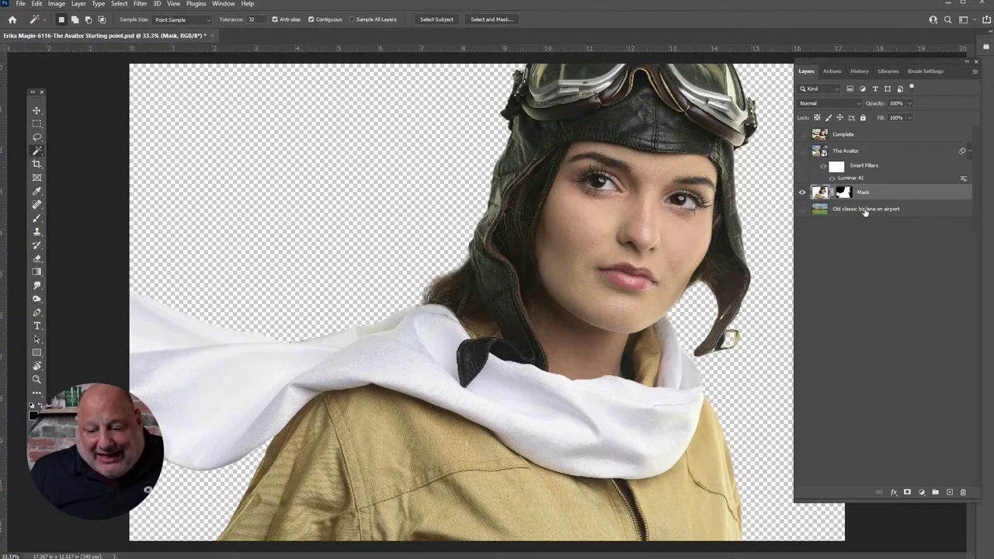
# - Duplicate the Mask and Old classic biplane on airport layers and convert the visible duplicates into one smart object, keeping the originals hidden
pyautogui.keyDown('shift'); pyautogui.click(864, 209); pyautogui.keyUp('shift')
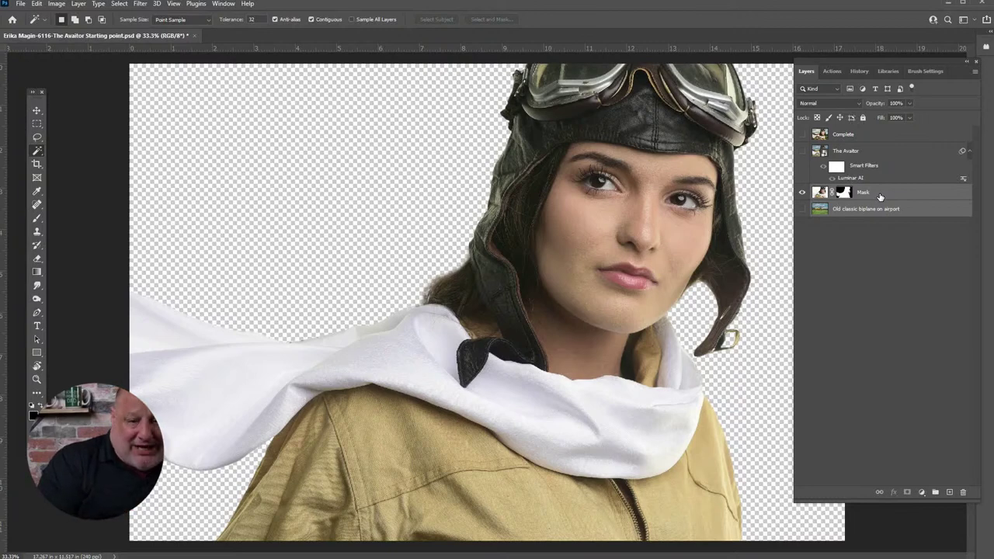
pyautogui.hotkey('ctrl', 'j')
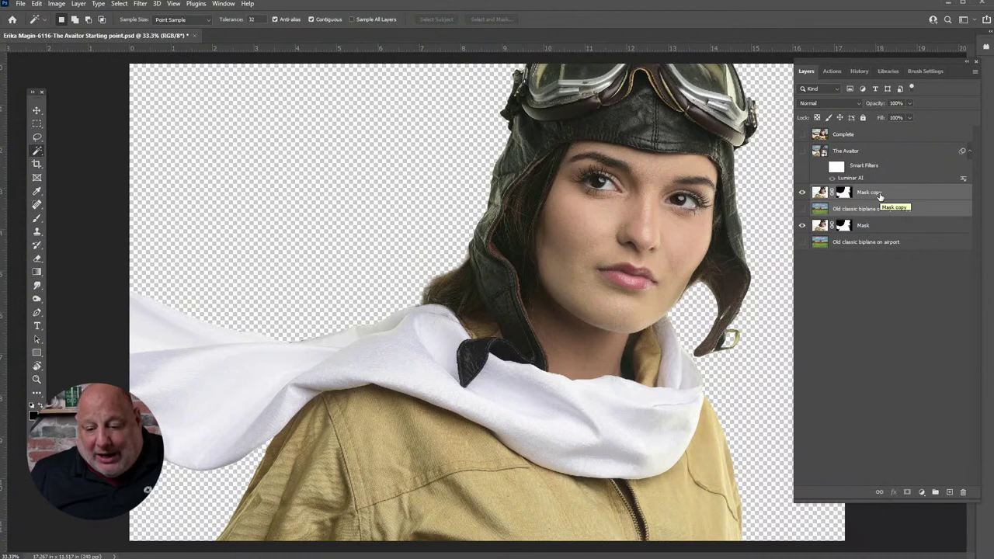
pyautogui.click(802, 226)
pyautogui.click(801, 208)
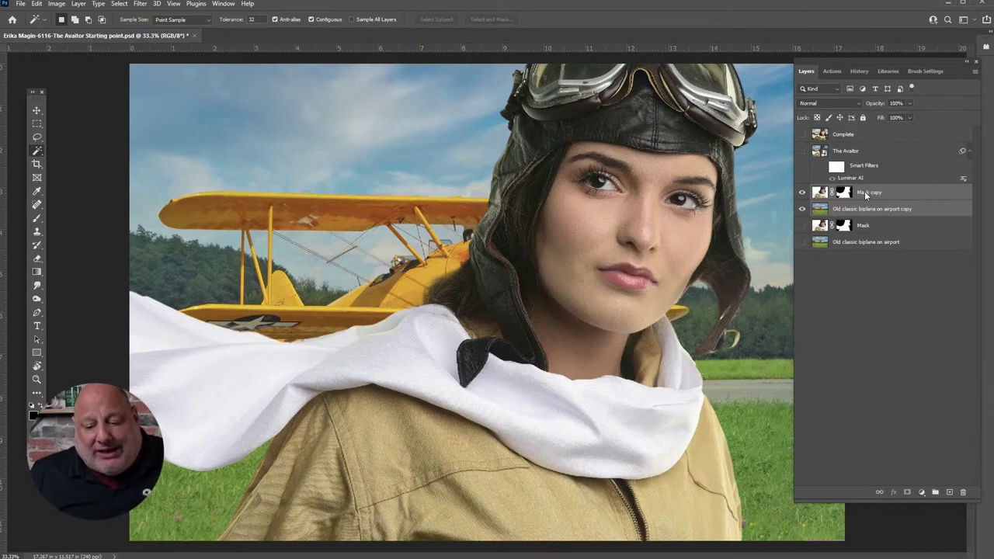
pyautogui.rightClick(866, 194)
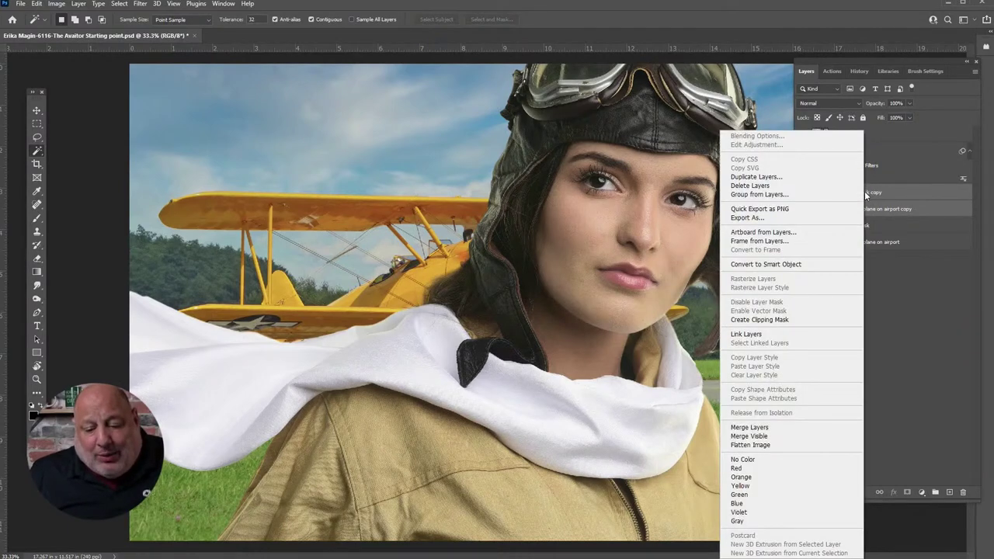
pyautogui.click(815, 267)
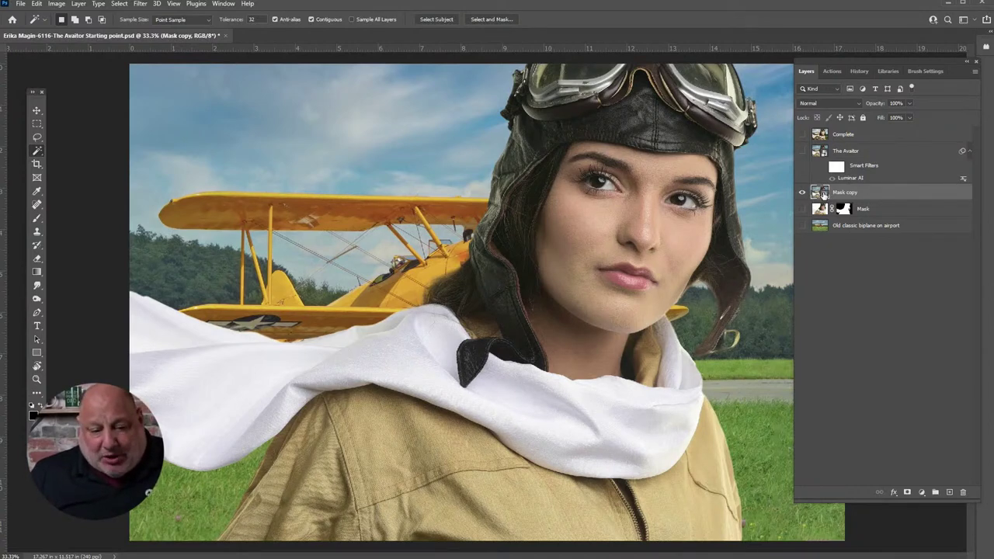
# - Open the Mask copy smart object's contents, inspect its two layers by toggling their visibility, and close it without saving
pyautogui.doubleClick(821, 192)
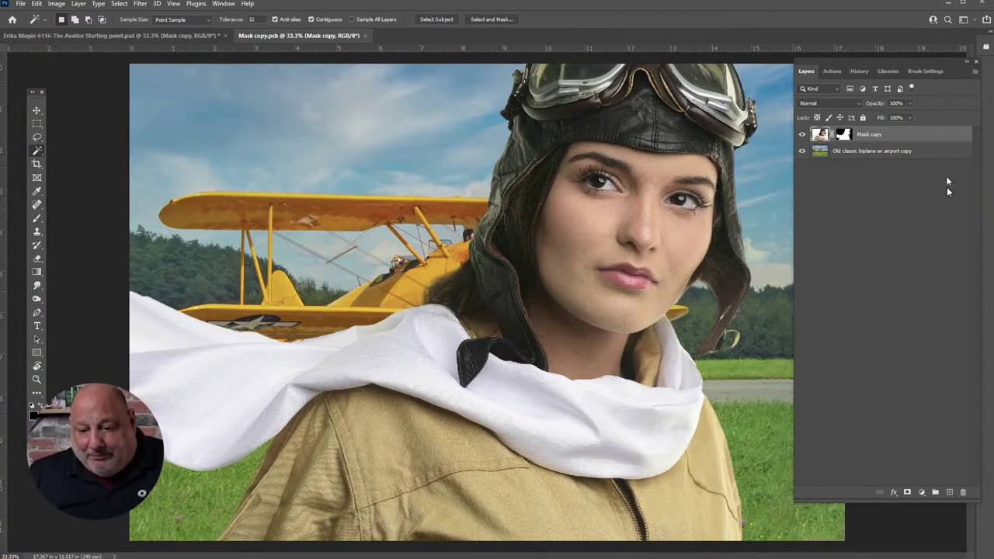
pyautogui.click(801, 150)
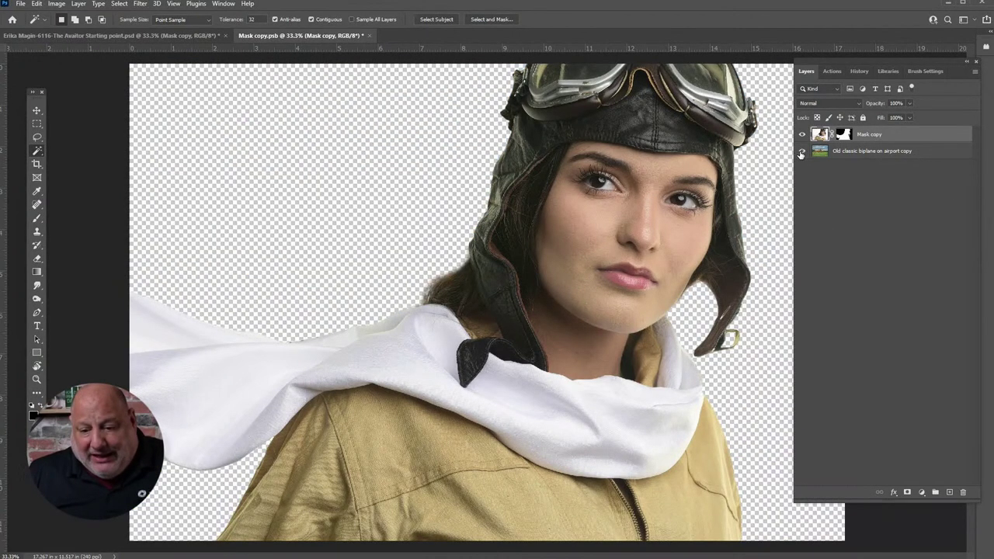
pyautogui.click(801, 151)
pyautogui.click(801, 134)
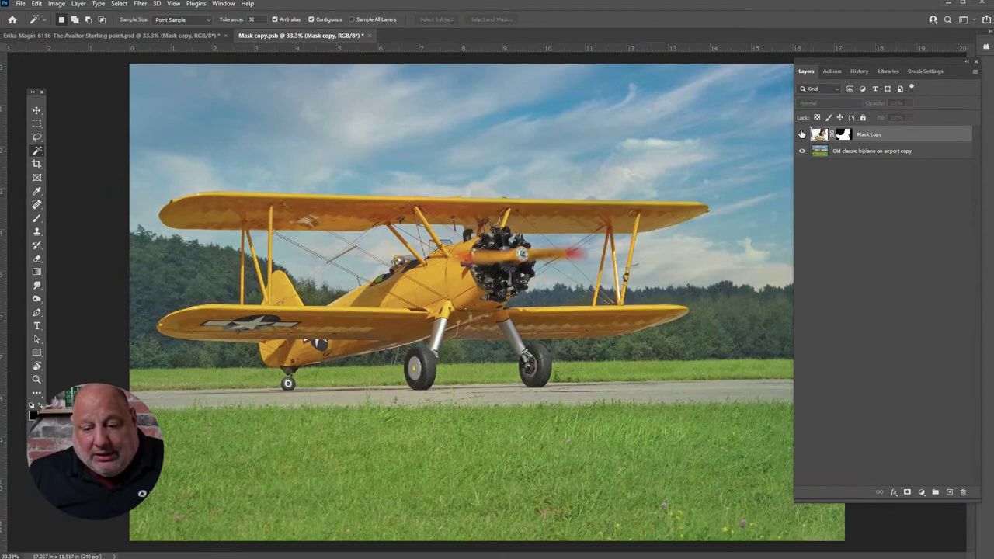
pyautogui.click(802, 135)
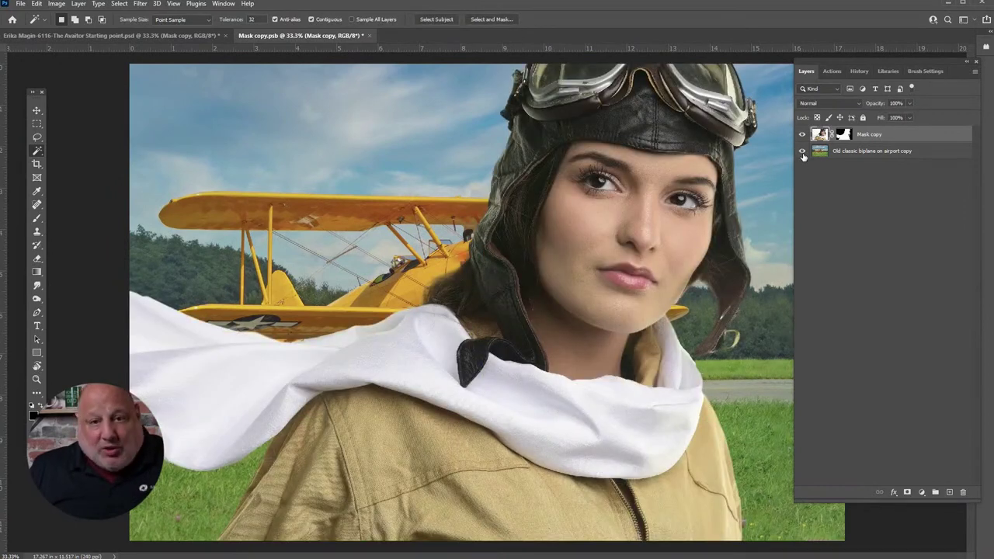
pyautogui.click(371, 36)
pyautogui.click(448, 211)
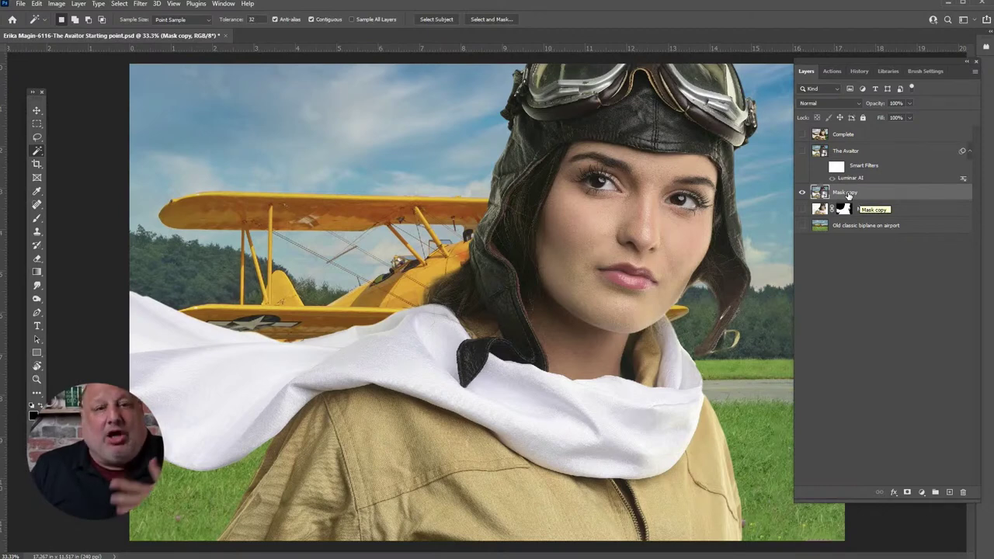
# - Apply the Luminar AI filter to the Mask copy smart object
pyautogui.click(142, 4)
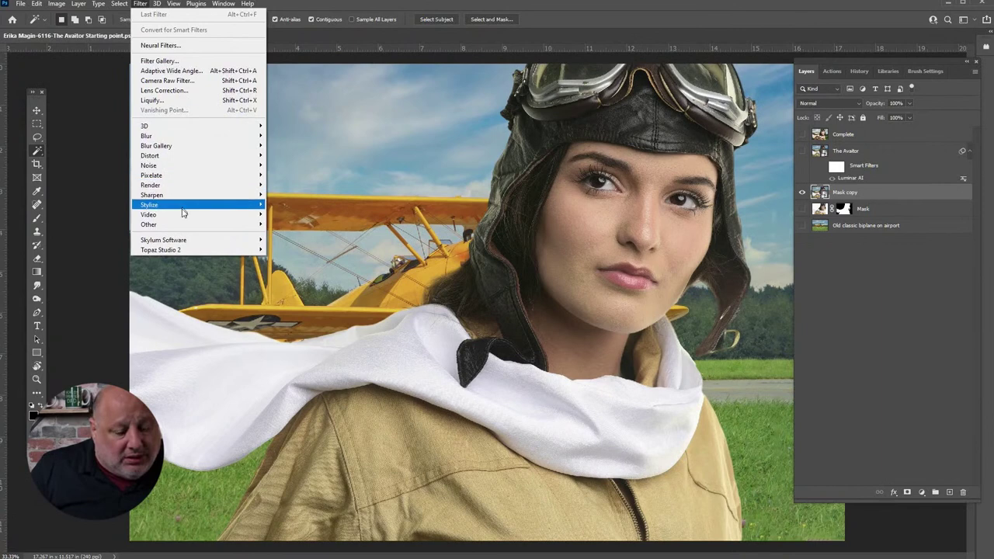
pyautogui.moveTo(205, 244)
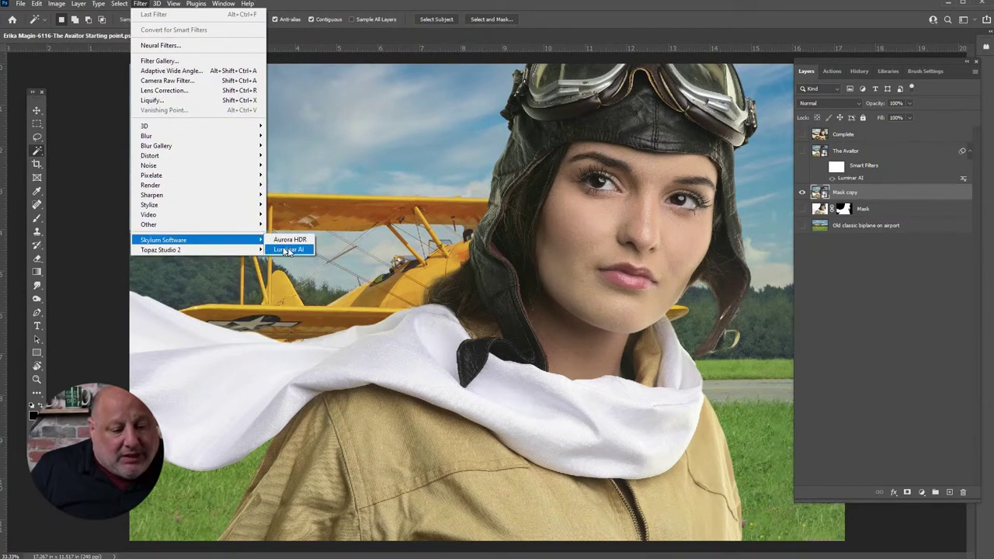
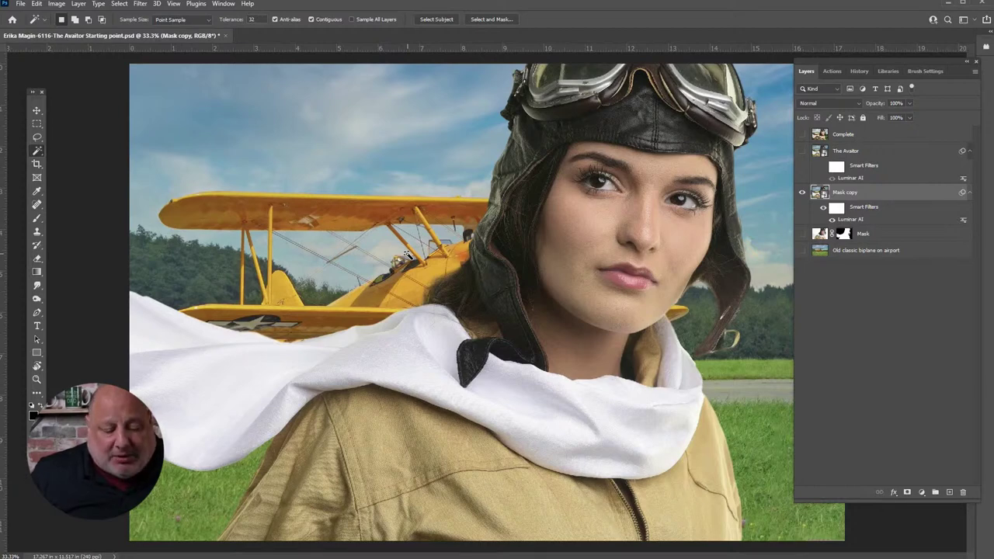
# - Stack a second Luminar AI smart filter on the Mask copy layer and delete it again
pyautogui.click(143, 4)
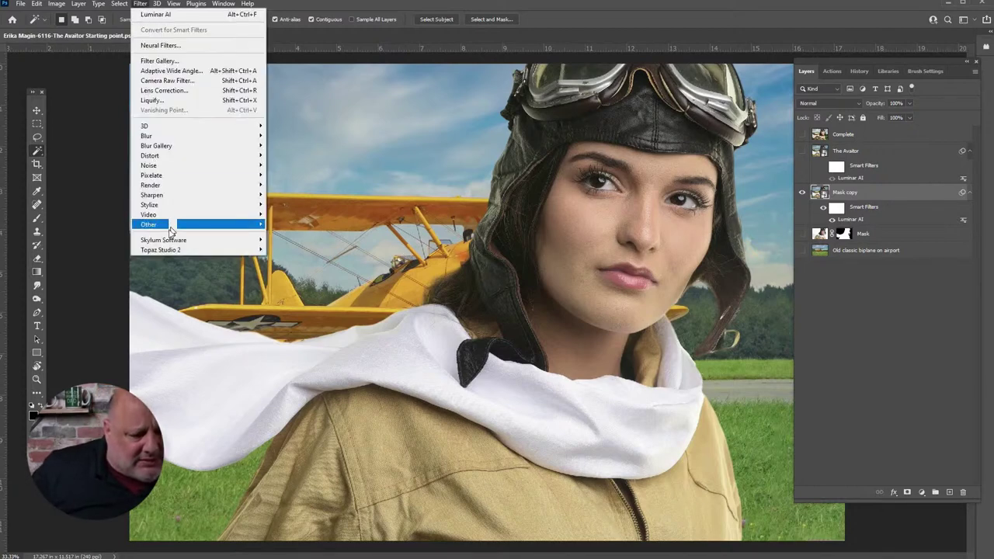
pyautogui.moveTo(211, 241)
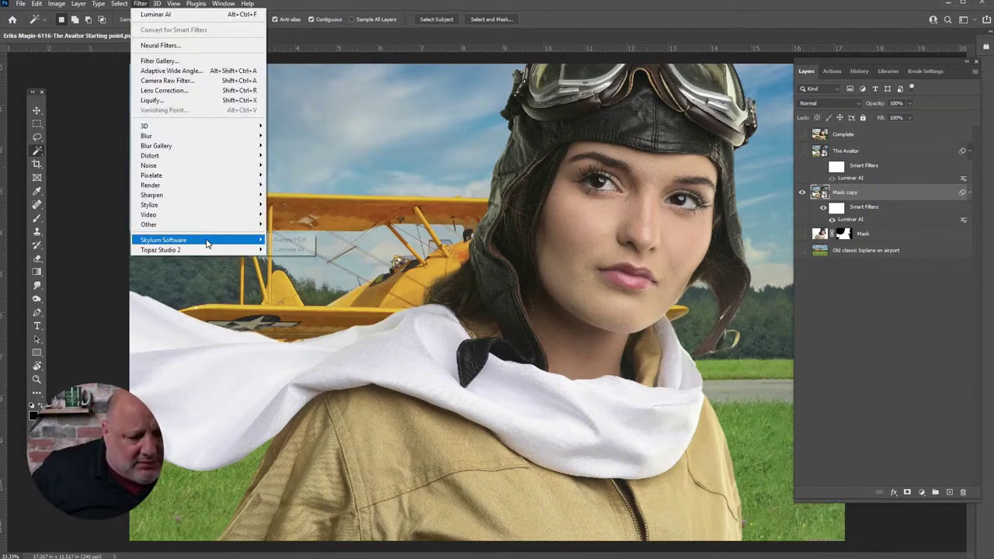
pyautogui.click(298, 250)
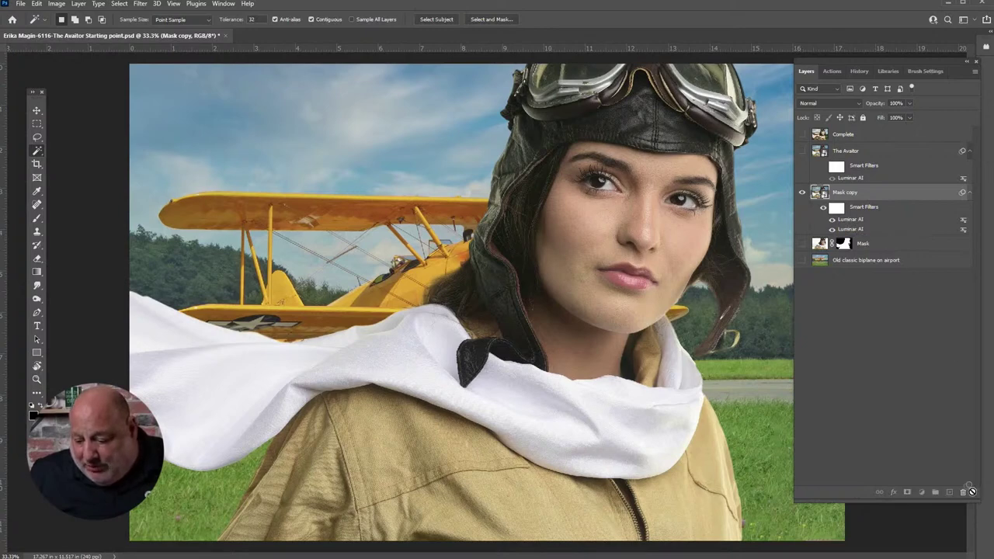
pyautogui.moveTo(961, 492); pyautogui.dragTo(962, 492)
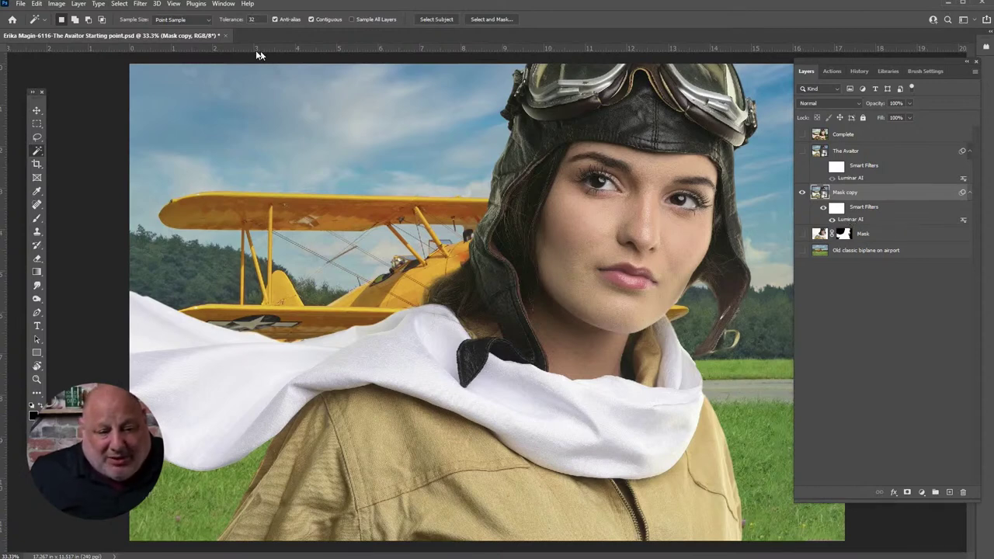
# - Close the aviator composite document without saving its changes
pyautogui.click(37, 111)
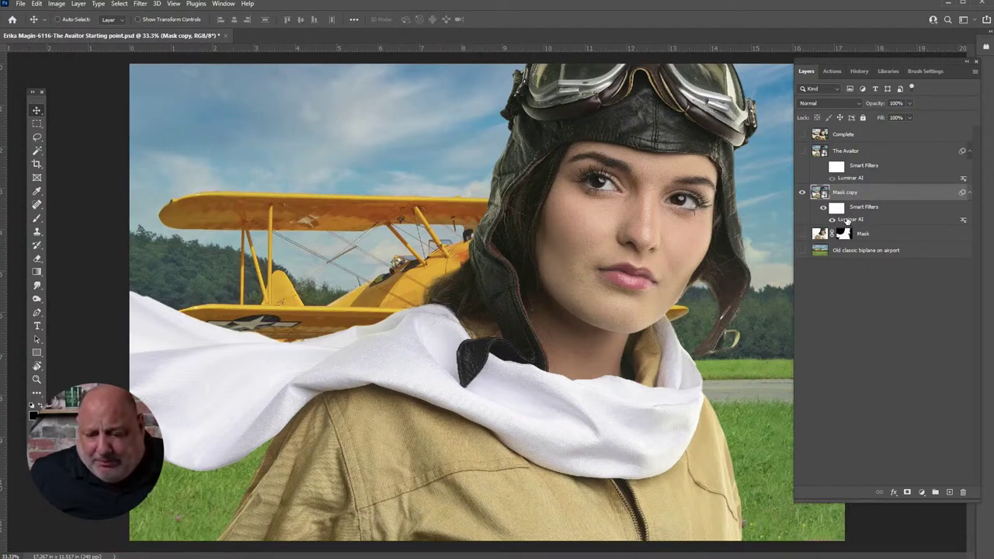
pyautogui.click(220, 36)
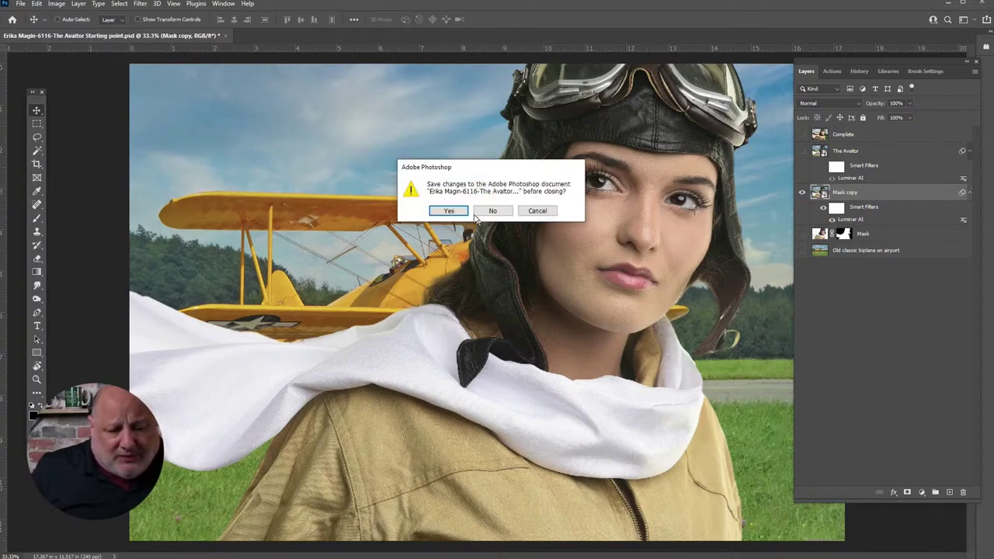
pyautogui.click(484, 212)
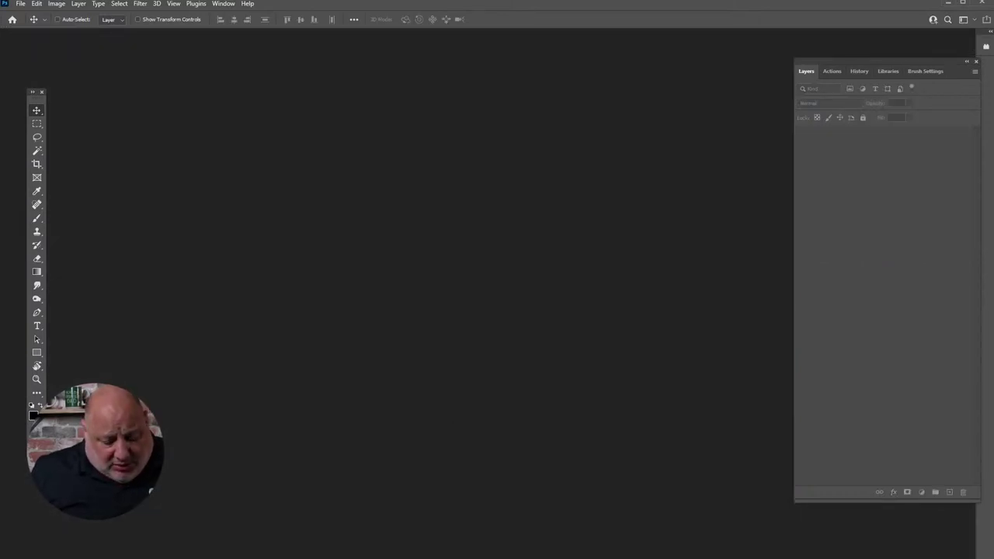
# - Switch to Luminar AI and open the dialog for installing it as a plugin
pyautogui.hotkey('alt', 'Tab')
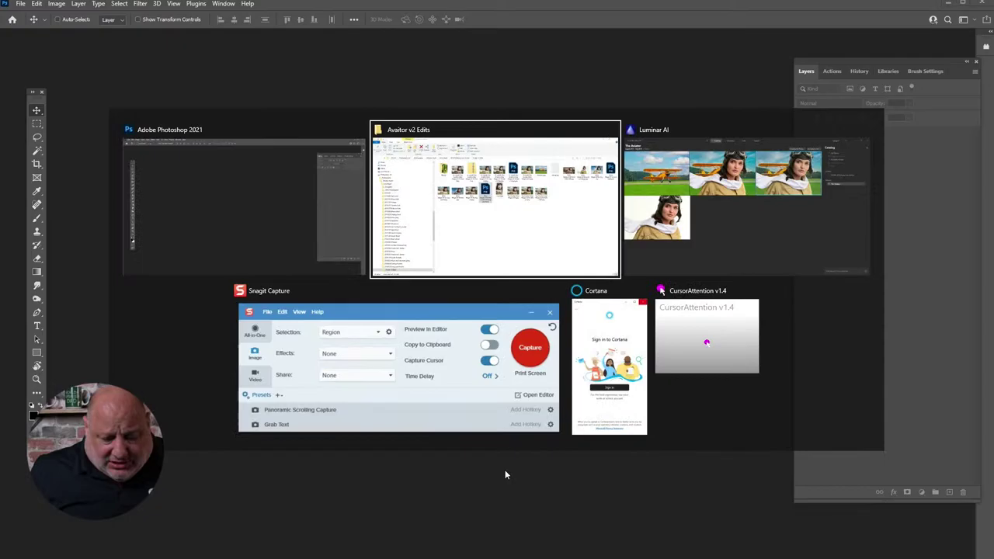
pyautogui.click(554, 243)
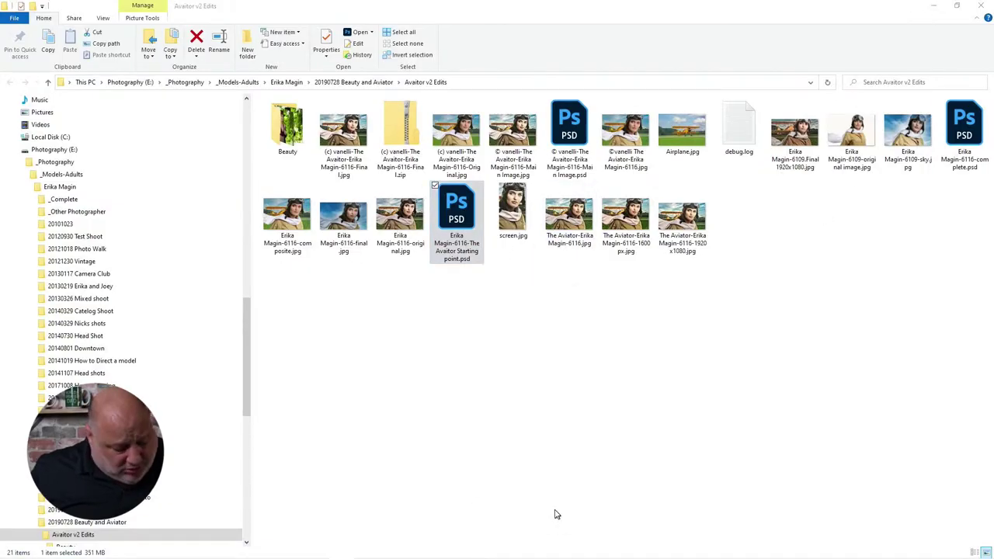
pyautogui.press('super+Tab')
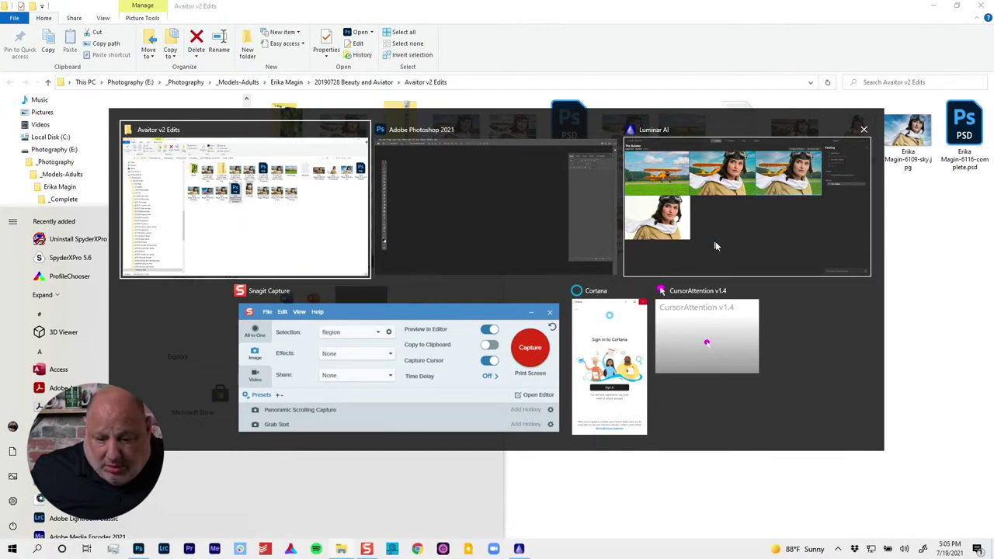
pyautogui.click(742, 254)
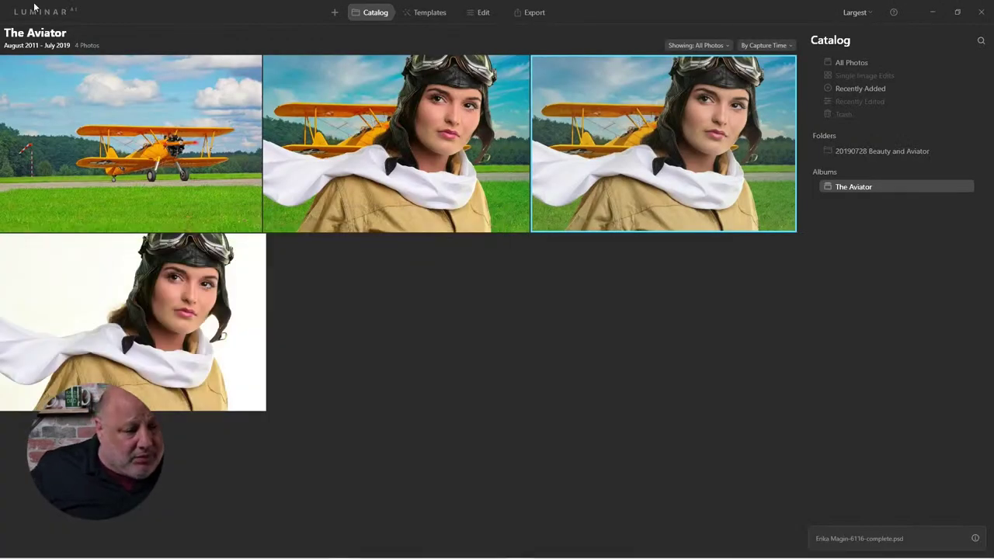
pyautogui.click(26, 21)
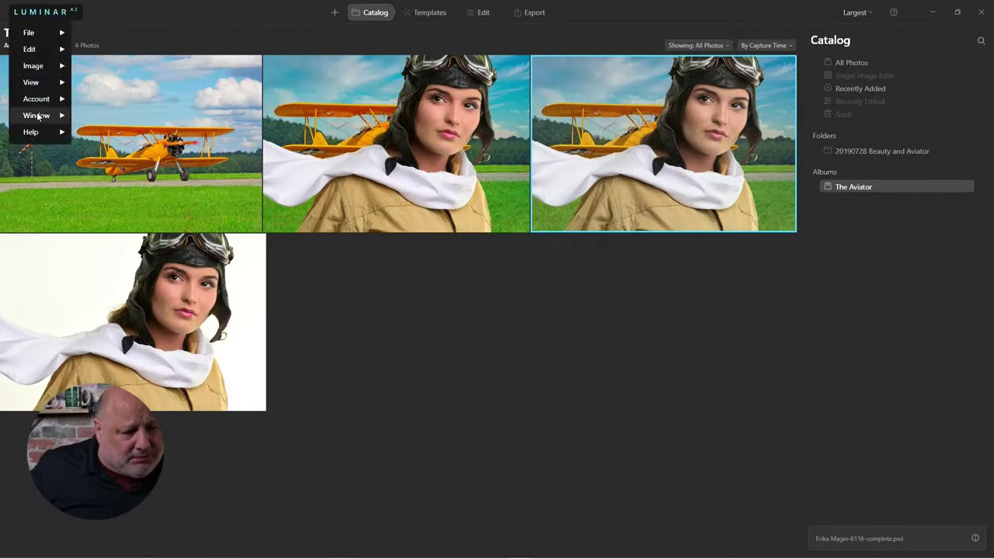
pyautogui.moveTo(53, 98)
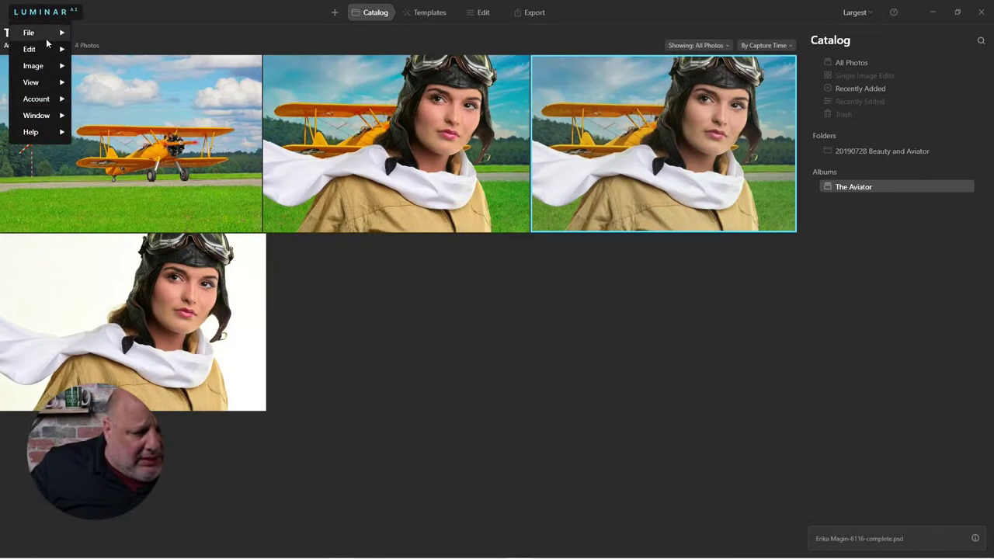
pyautogui.moveTo(46, 38)
pyautogui.moveTo(127, 181)
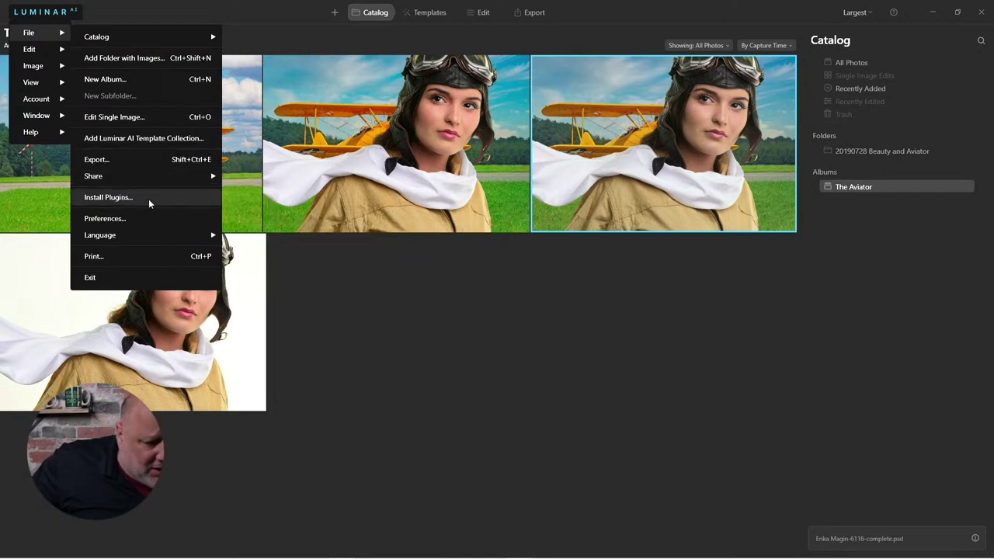
pyautogui.click(148, 199)
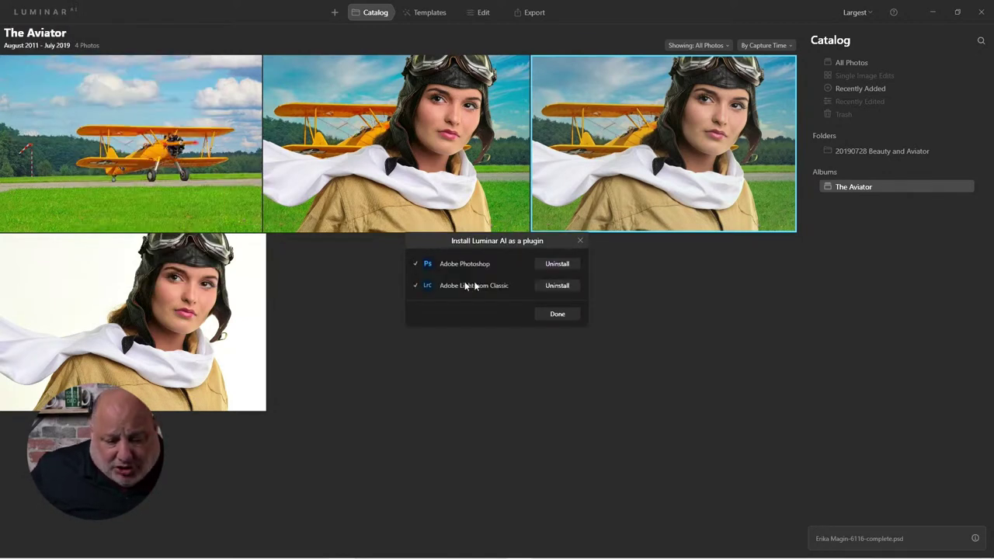
# - Try to uninstall the Adobe Photoshop plugin, decline the administrator restart, and close the plugin dialog
pyautogui.click(557, 263)
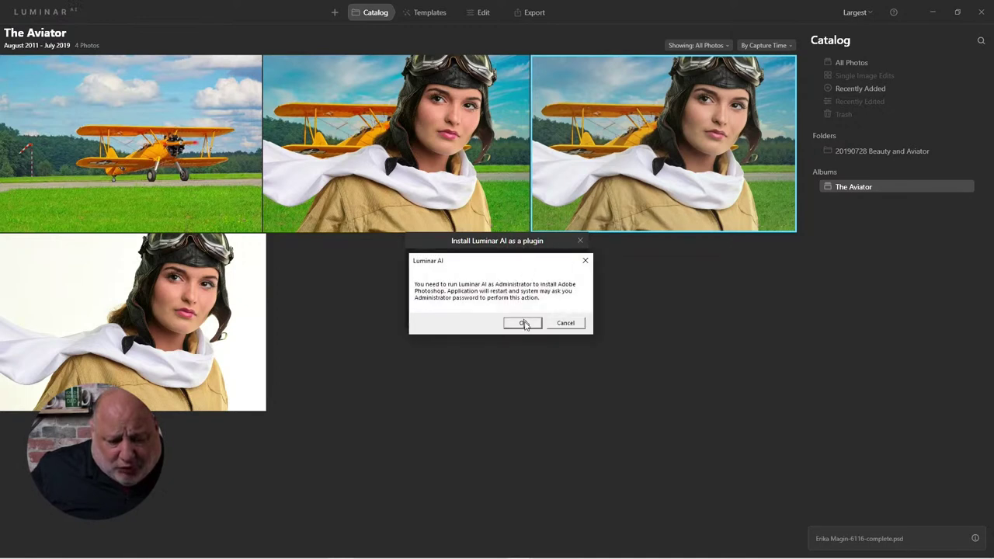
pyautogui.click(566, 324)
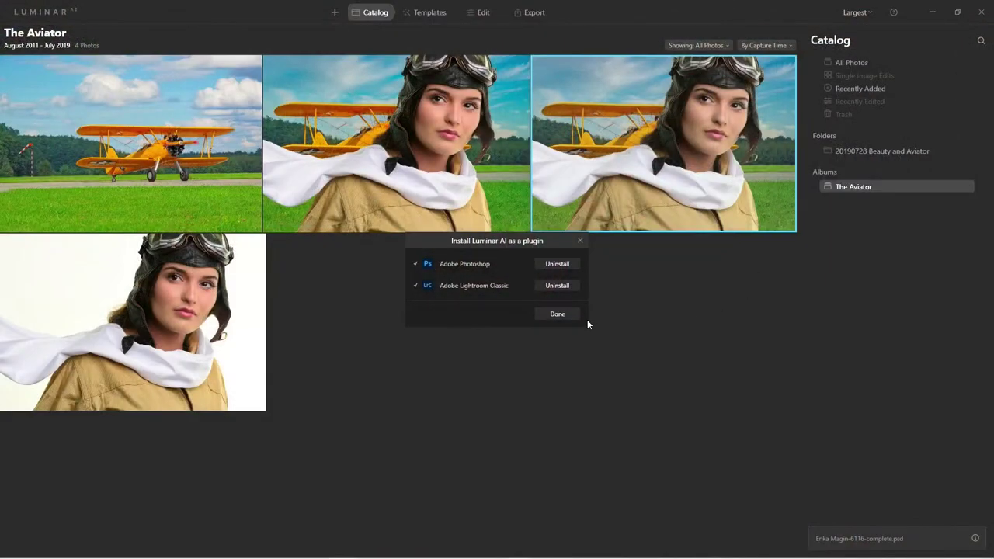
pyautogui.click(559, 315)
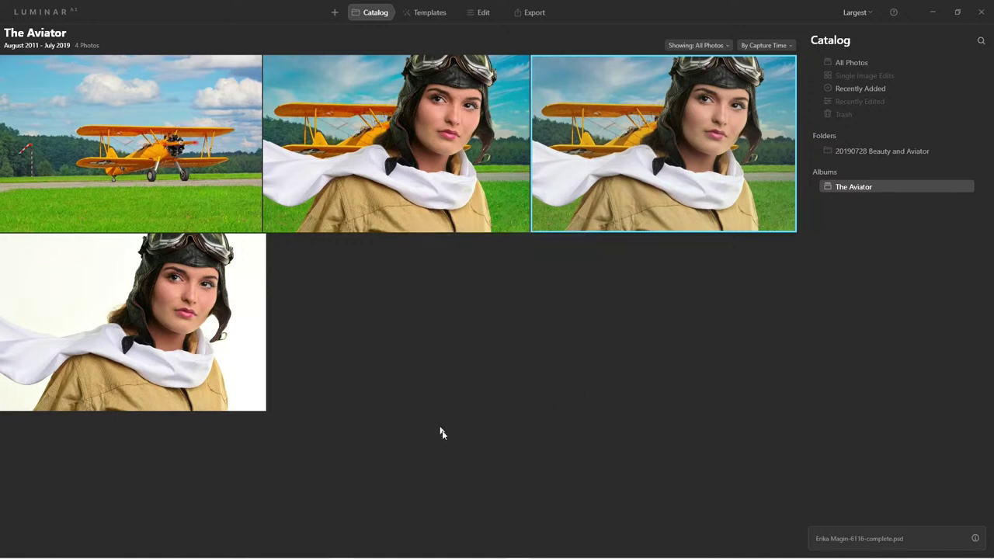
# - Close Luminar AI, bring up its option to run as administrator, and dismiss it without launching
pyautogui.click(982, 12)
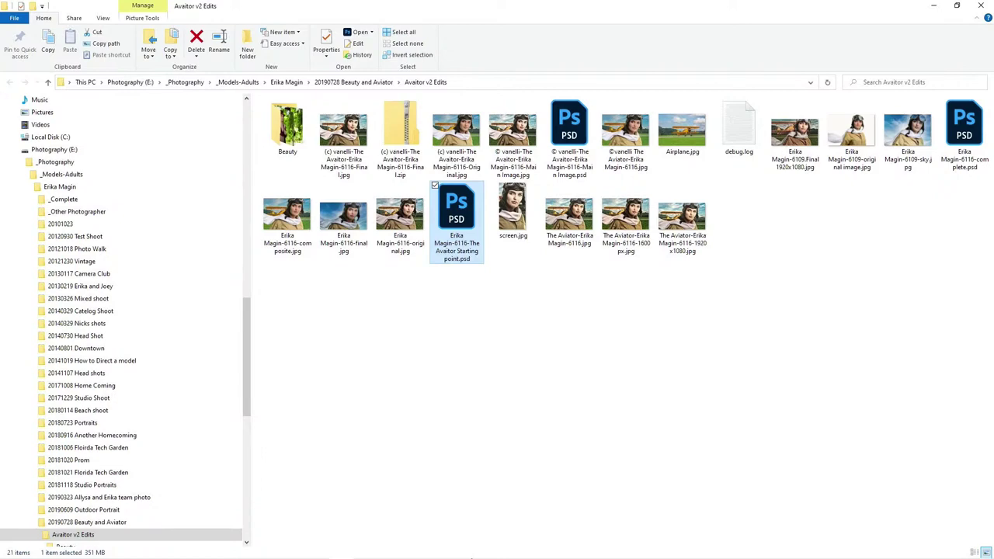
pyautogui.press('super')
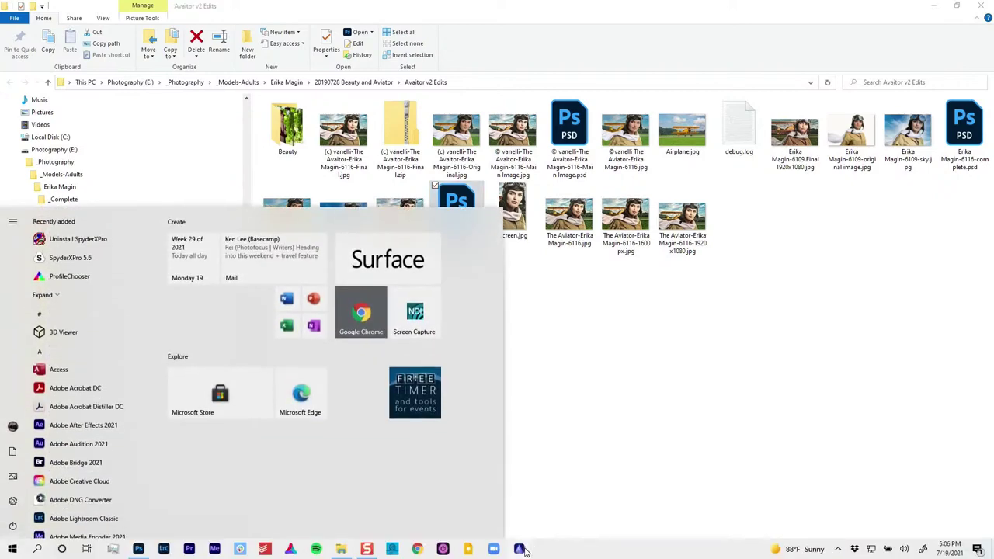
pyautogui.rightClick(522, 549)
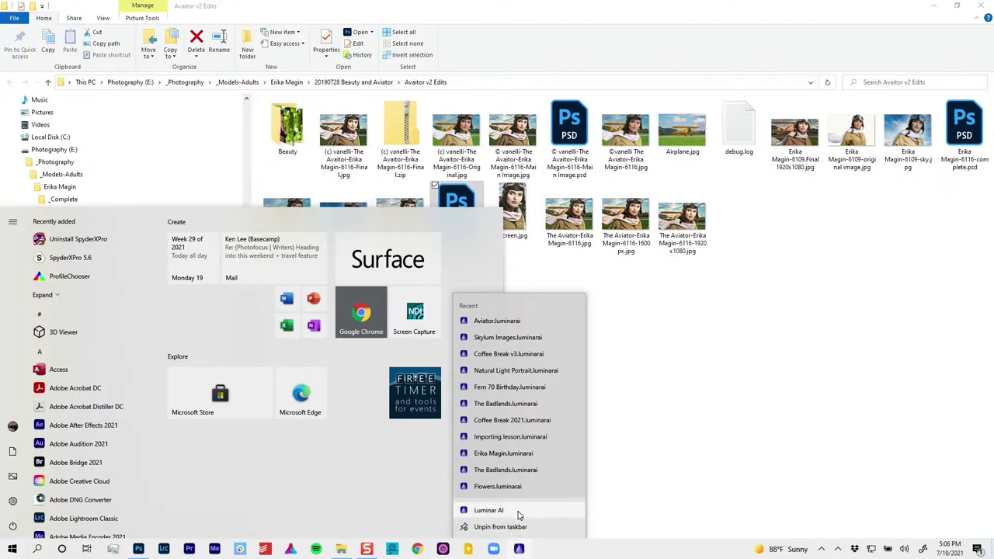
pyautogui.rightClick(525, 514)
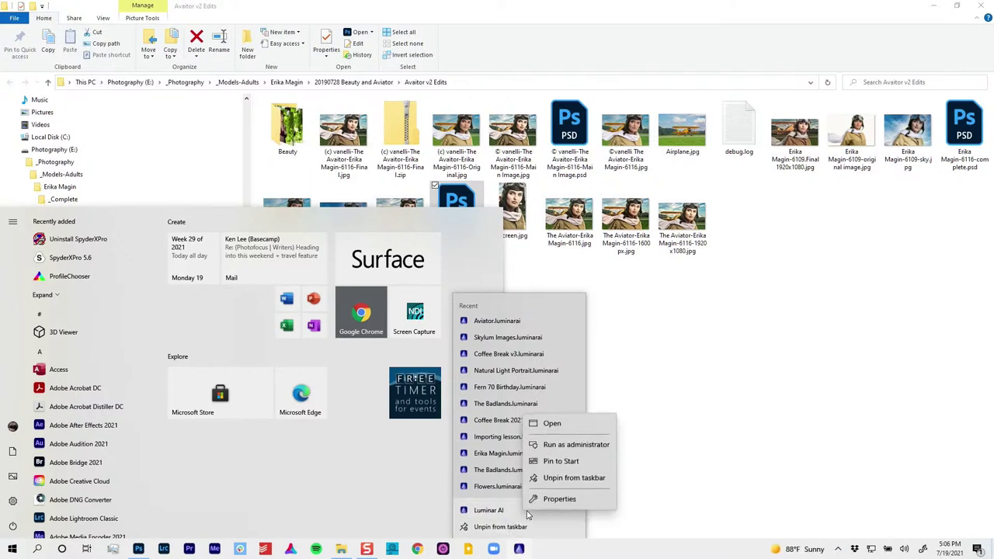
pyautogui.press('Escape')
pyautogui.press('Escape')
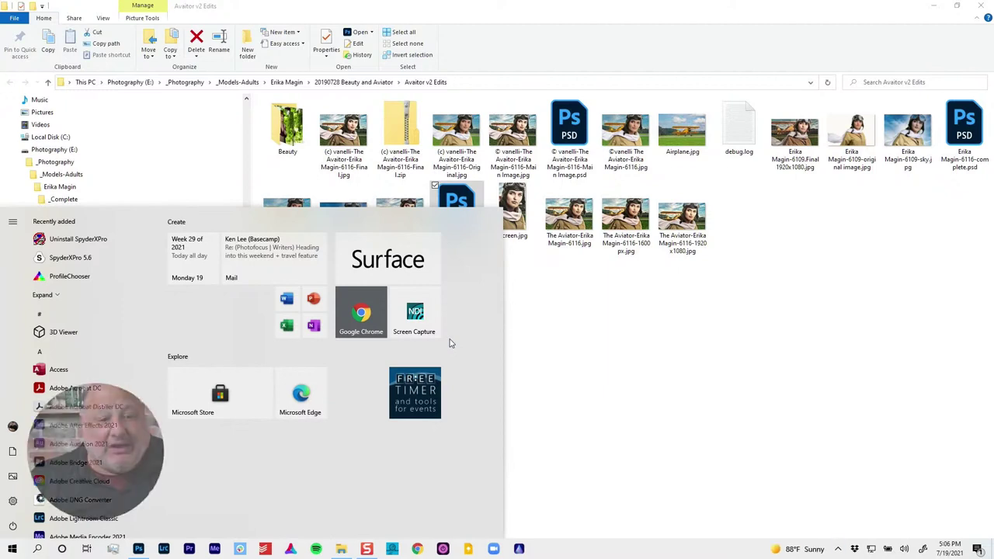
pyautogui.click(734, 416)
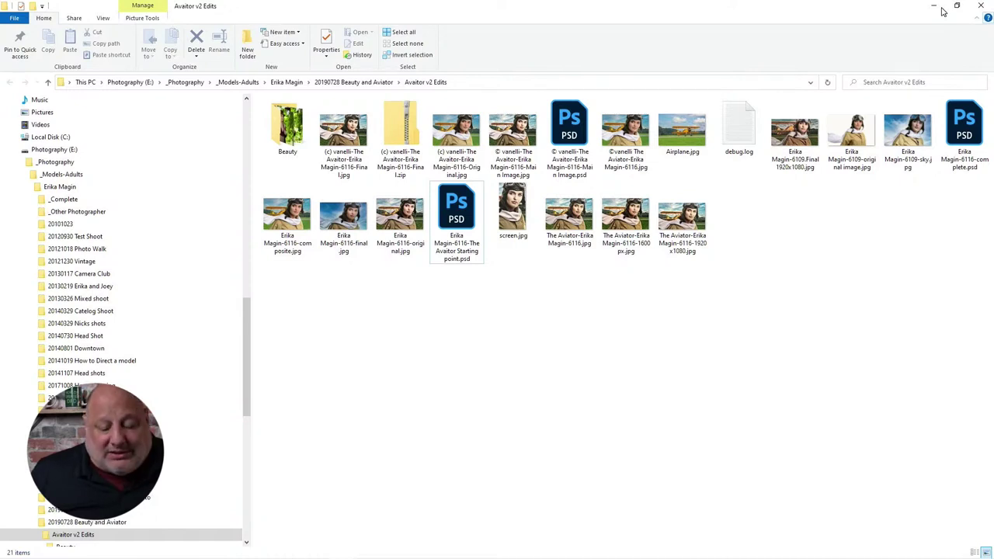
# - Reopen the plugin installation dialog in Luminar AI and start uninstalling the Adobe Photoshop plugin, accepting the administrator restart
pyautogui.click(941, 11)
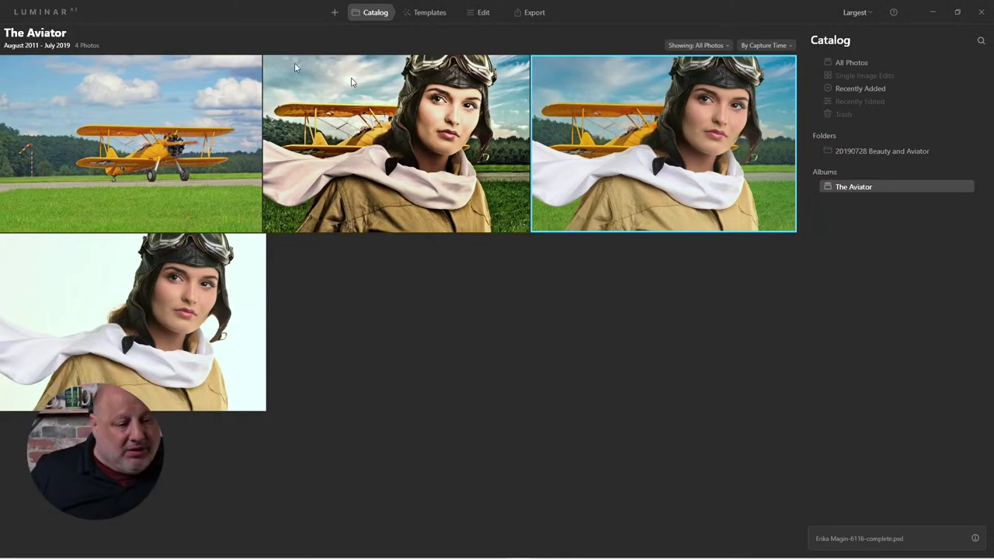
pyautogui.click(44, 15)
pyautogui.moveTo(38, 36)
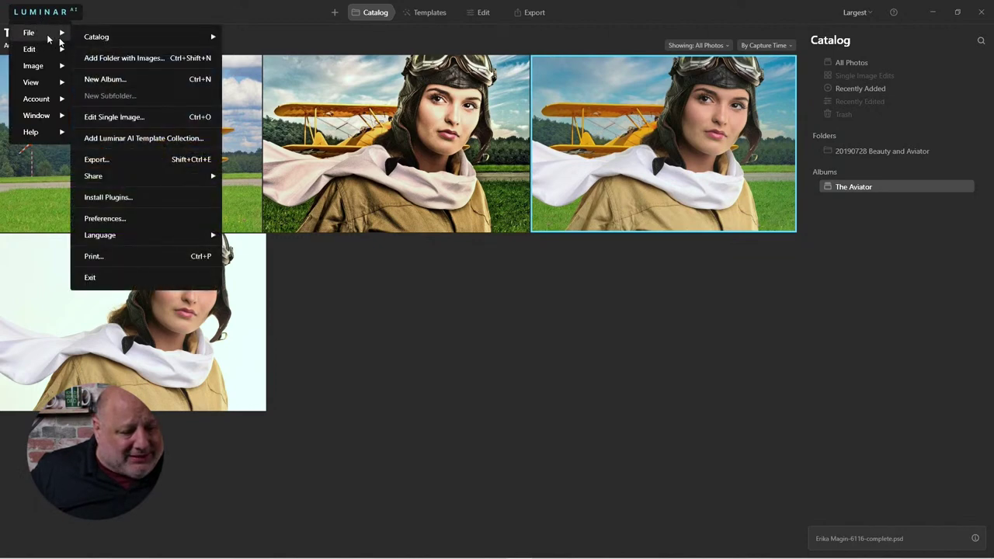
pyautogui.click(126, 199)
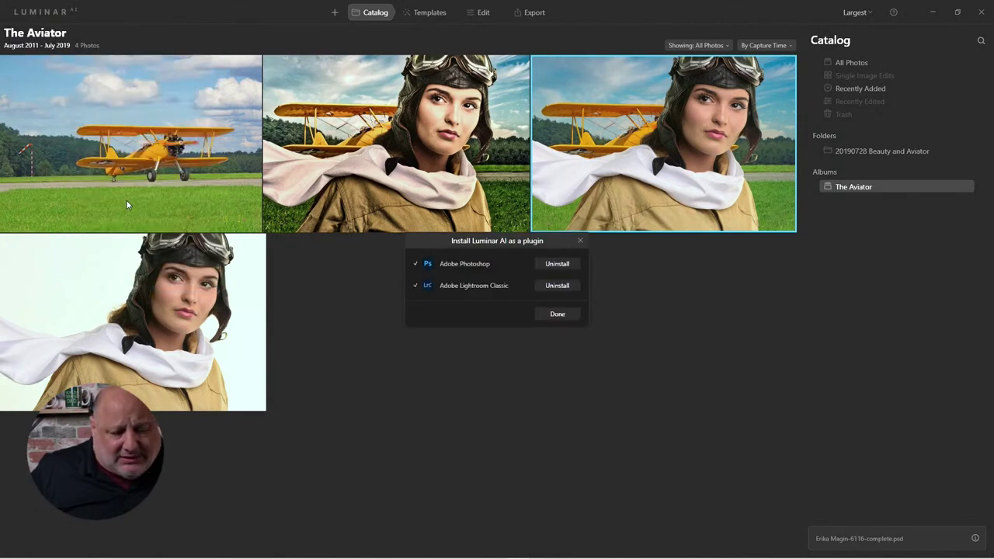
pyautogui.click(546, 265)
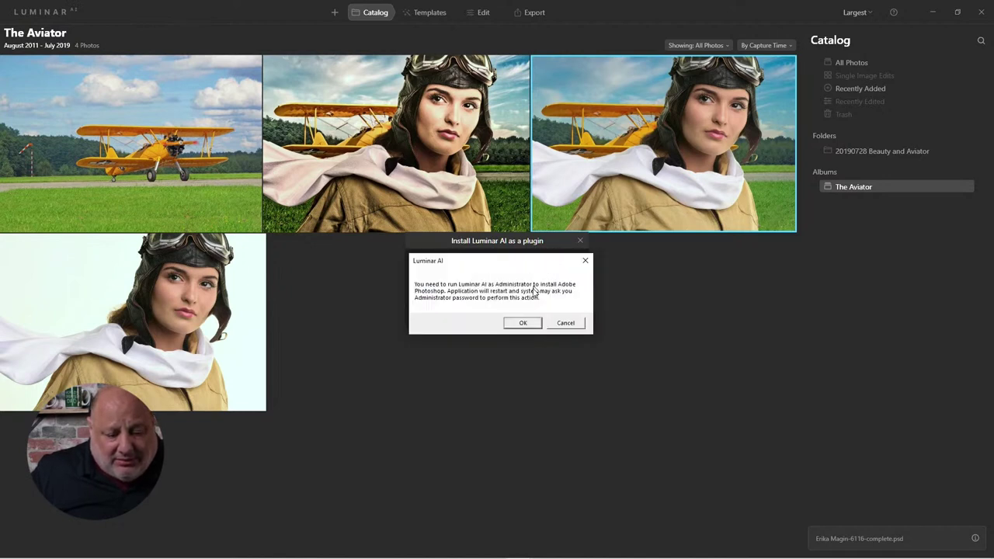
pyautogui.click(562, 323)
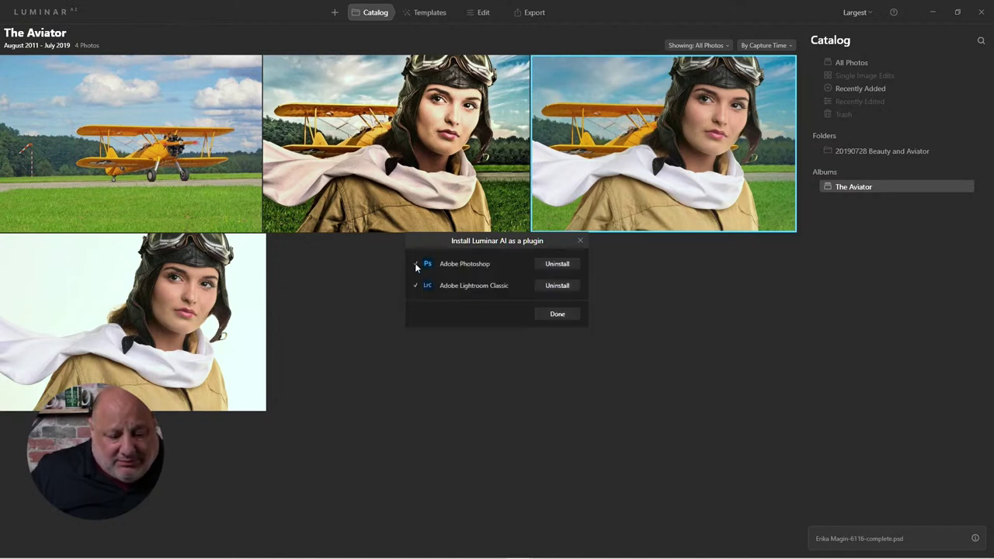
pyautogui.click(548, 264)
pyautogui.click(520, 323)
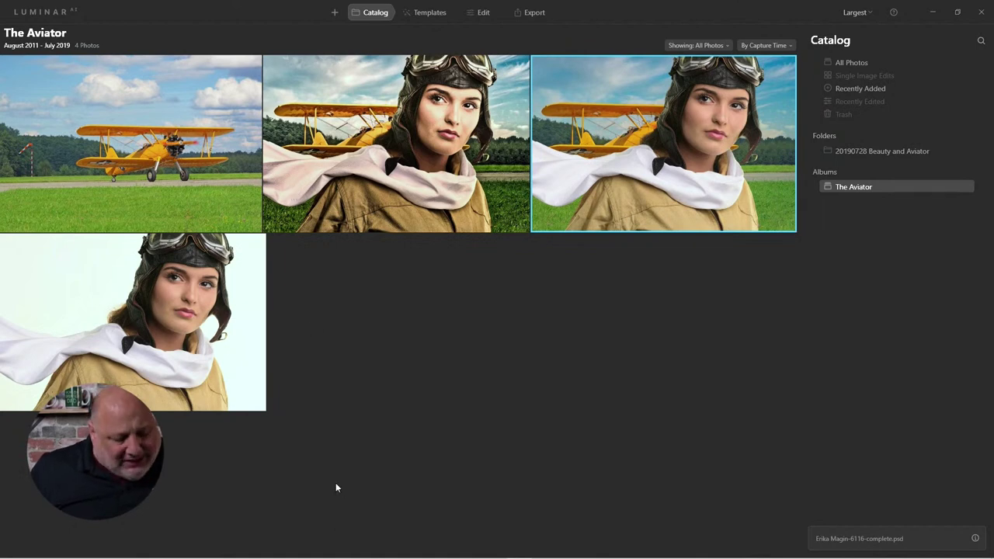
# - Switch to Photoshop
pyautogui.press('super')
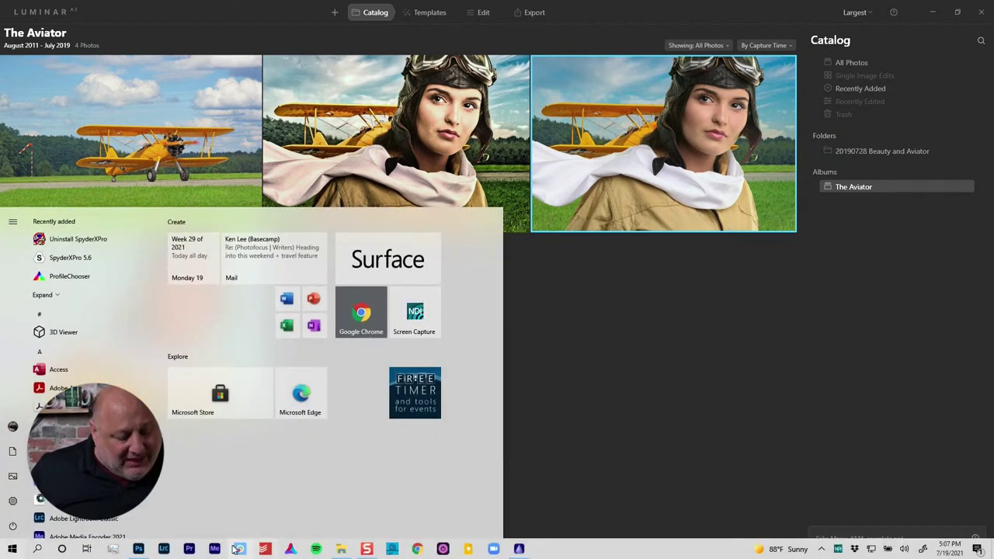
pyautogui.click(138, 549)
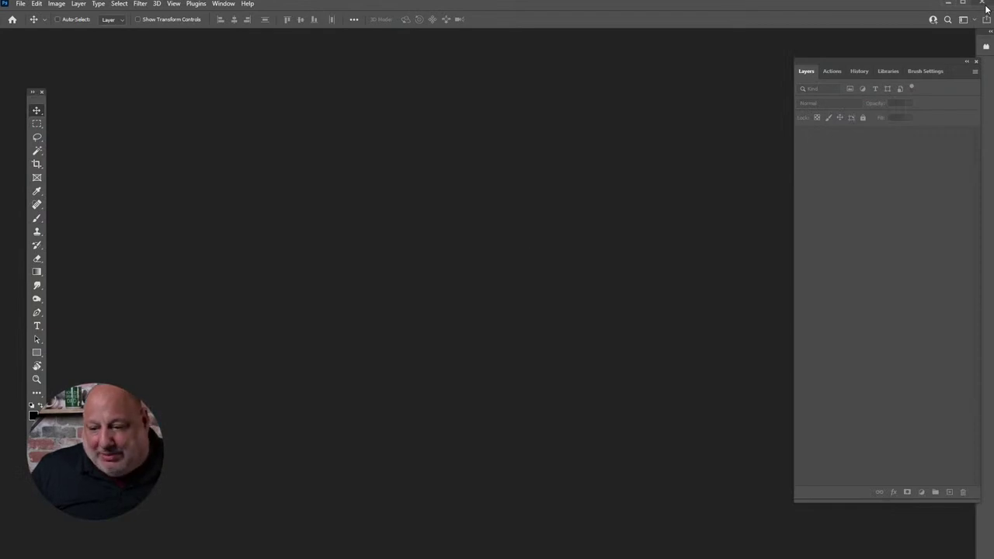
# - Close Photoshop and Luminar AI, and relaunch Luminar AI as administrator
pyautogui.click(984, 5)
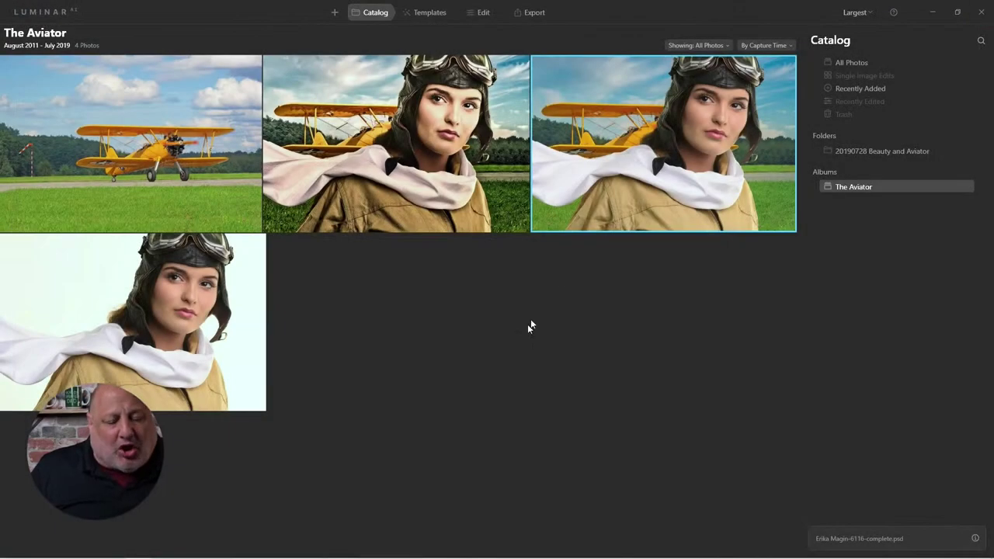
pyautogui.click(981, 11)
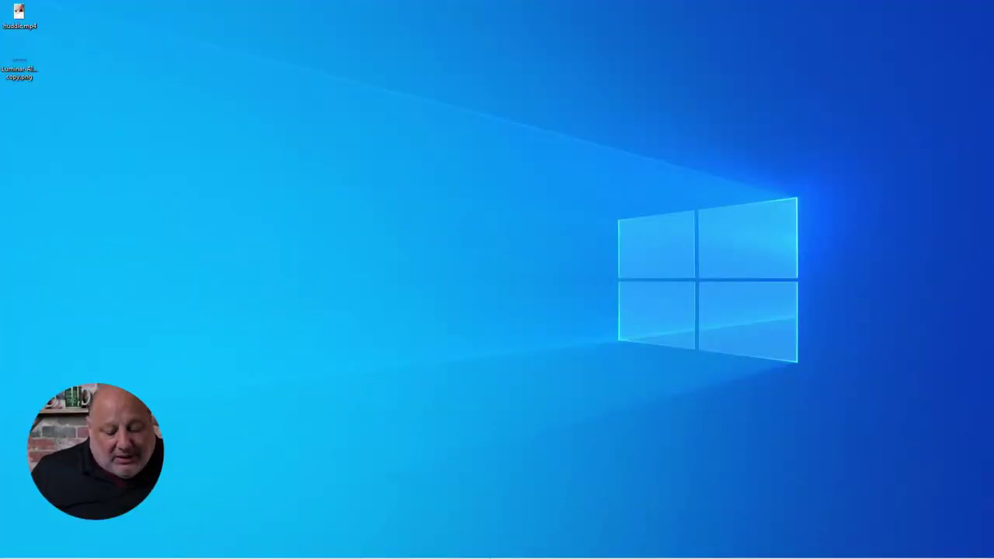
pyautogui.press('super')
pyautogui.click(583, 461)
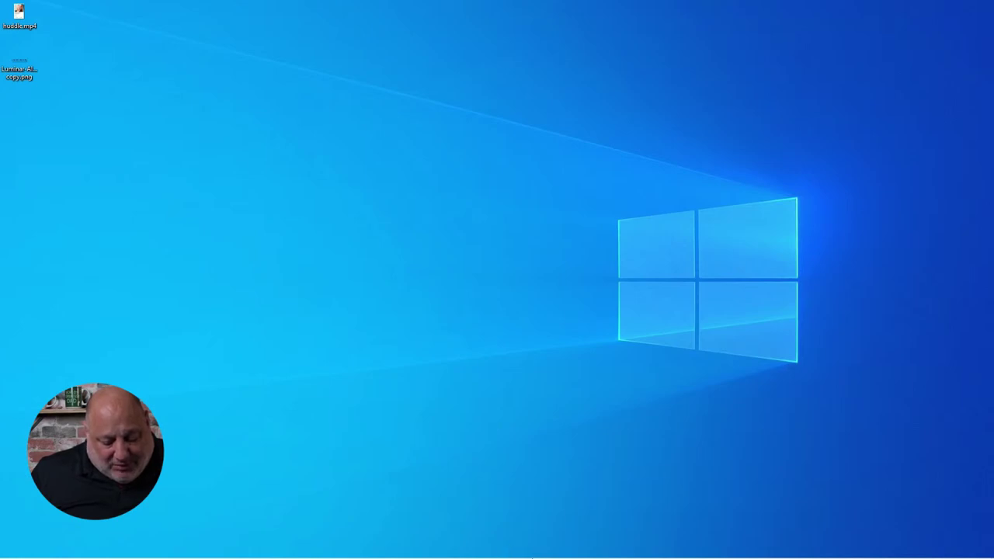
pyautogui.press('super')
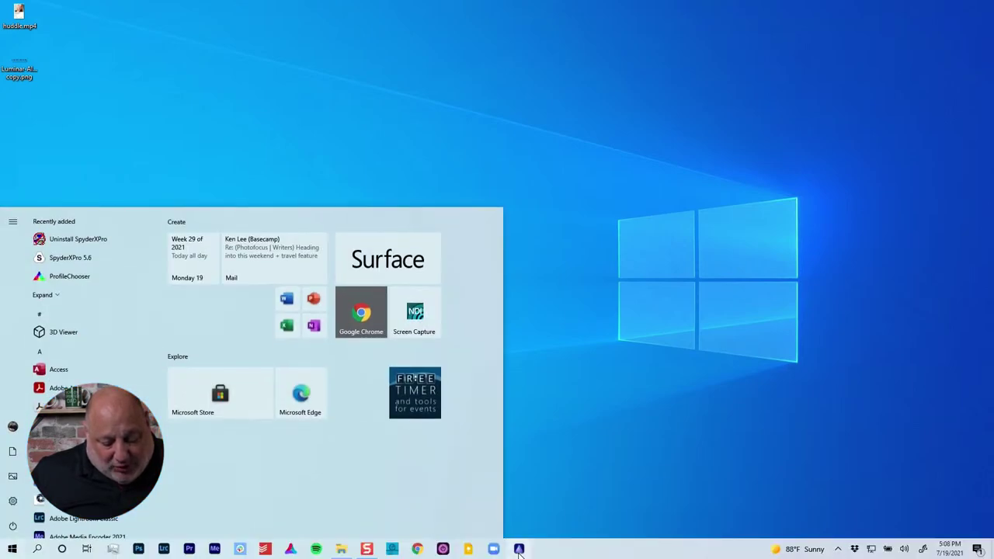
pyautogui.rightClick(518, 549)
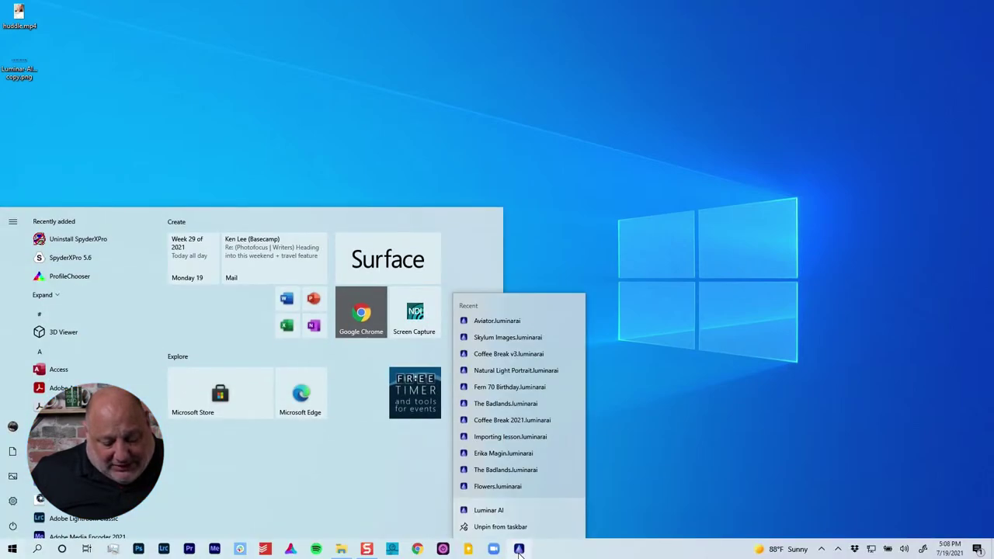
pyautogui.rightClick(544, 514)
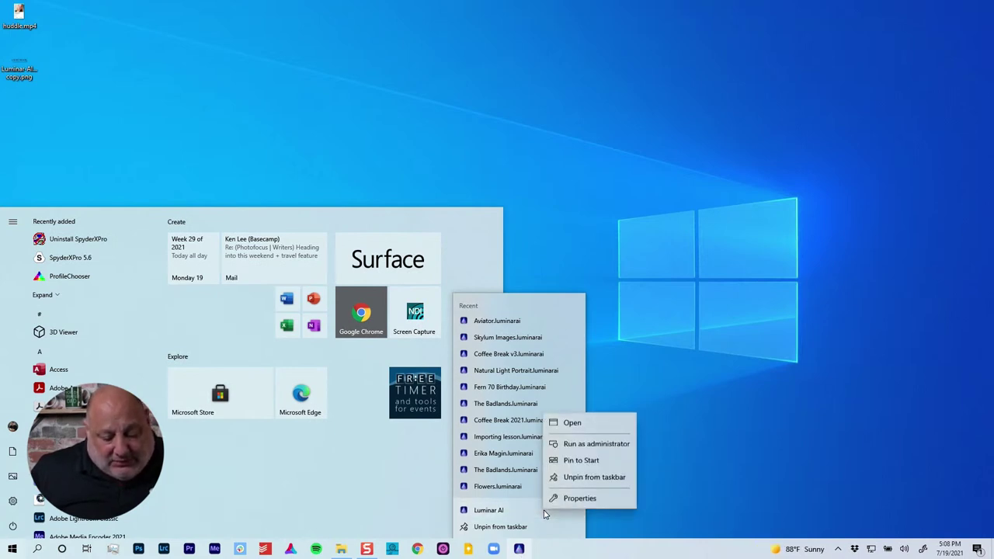
pyautogui.click(621, 448)
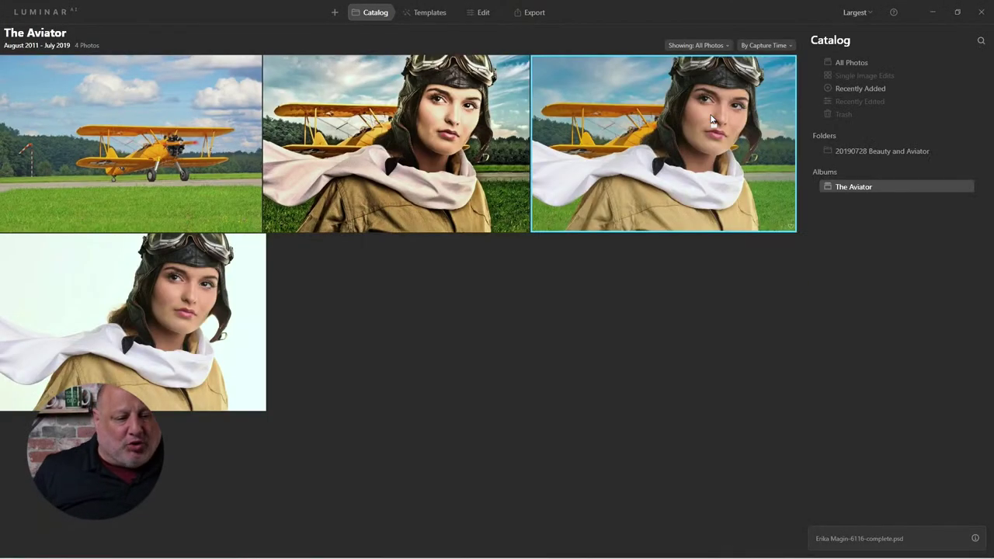
# - Uninstall and reinstall the Adobe Photoshop plugin in Luminar AI's plugin installation dialog, and close the dialog
pyautogui.click(40, 15)
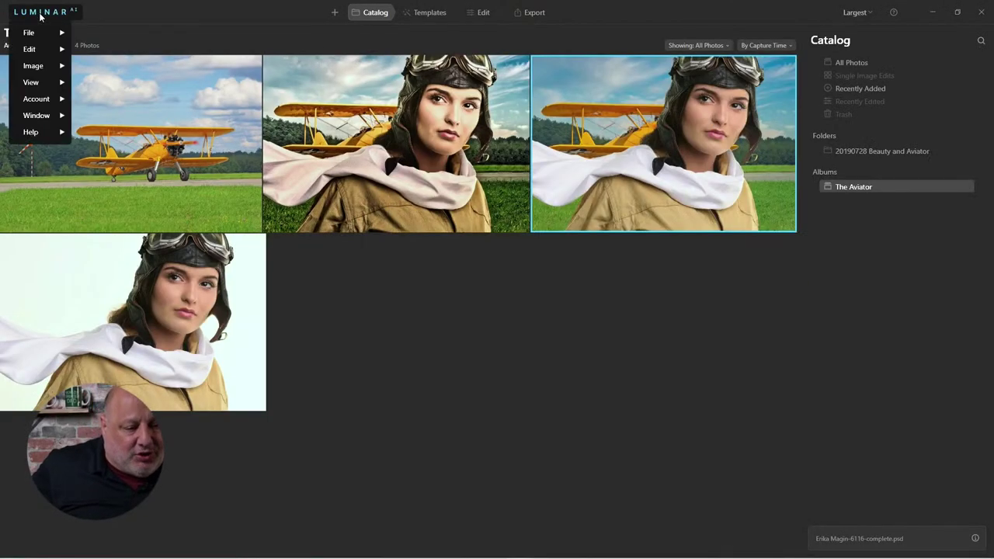
pyautogui.moveTo(52, 32)
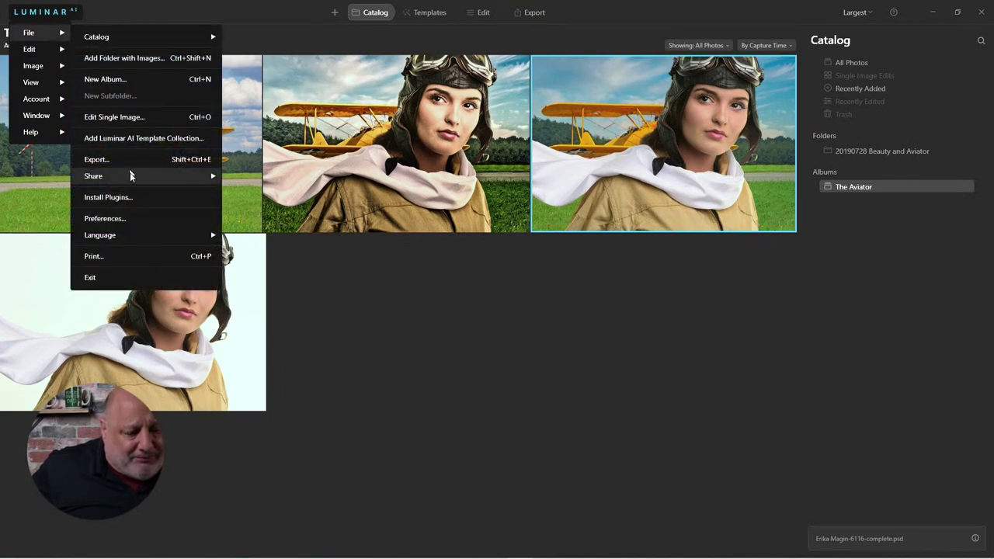
pyautogui.click(140, 201)
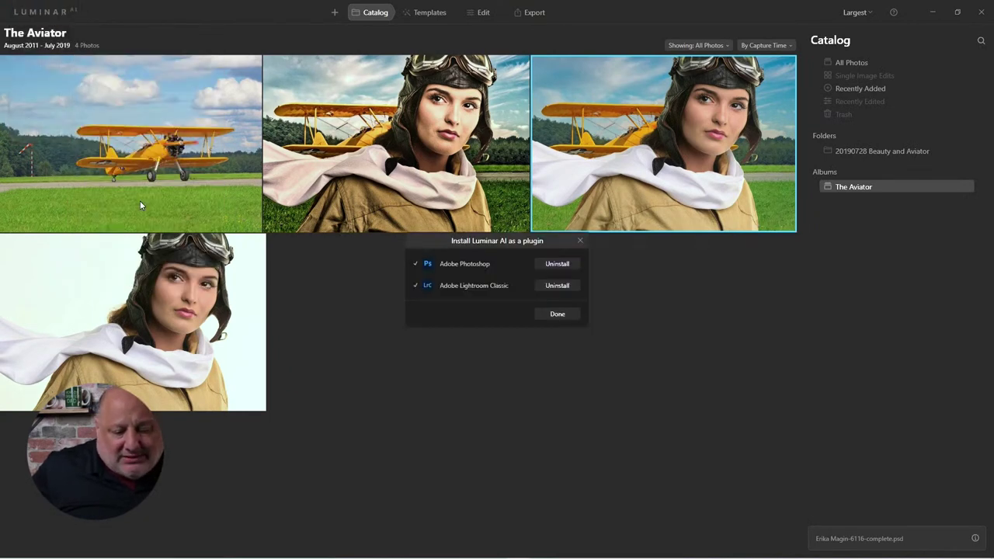
pyautogui.click(561, 286)
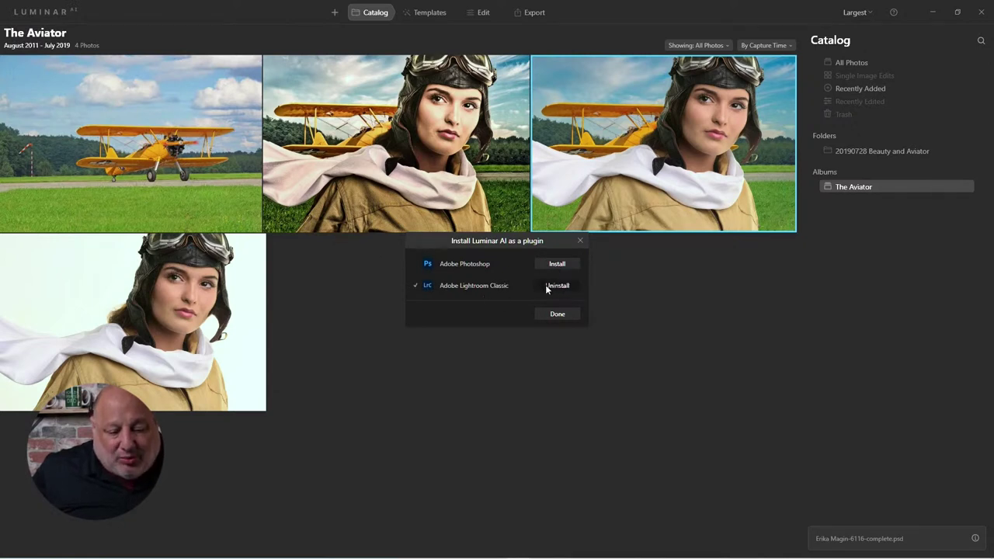
pyautogui.click(548, 286)
pyautogui.click(553, 263)
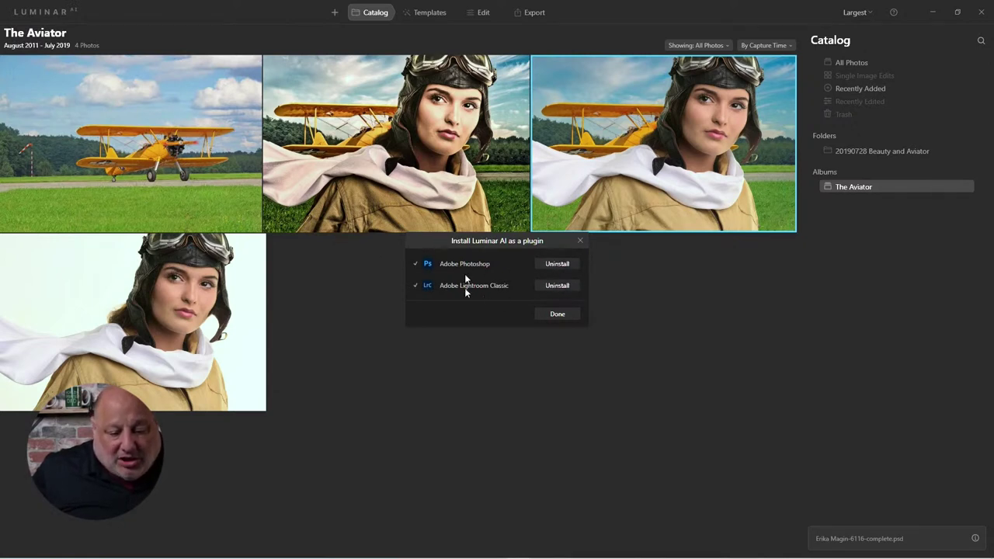
pyautogui.click(557, 315)
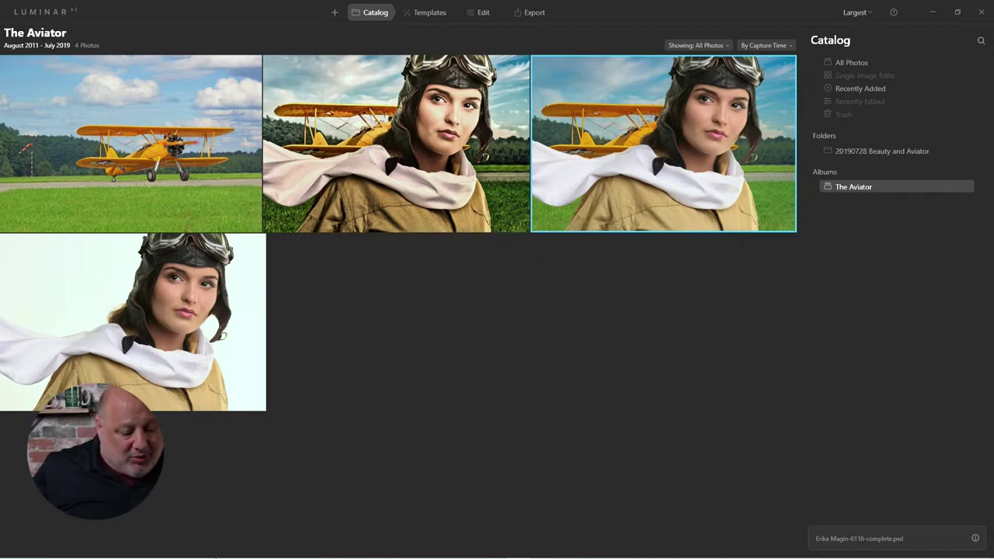
# - Reveal the selected aviator composite photo's folder in File Explorer
pyautogui.press('super')
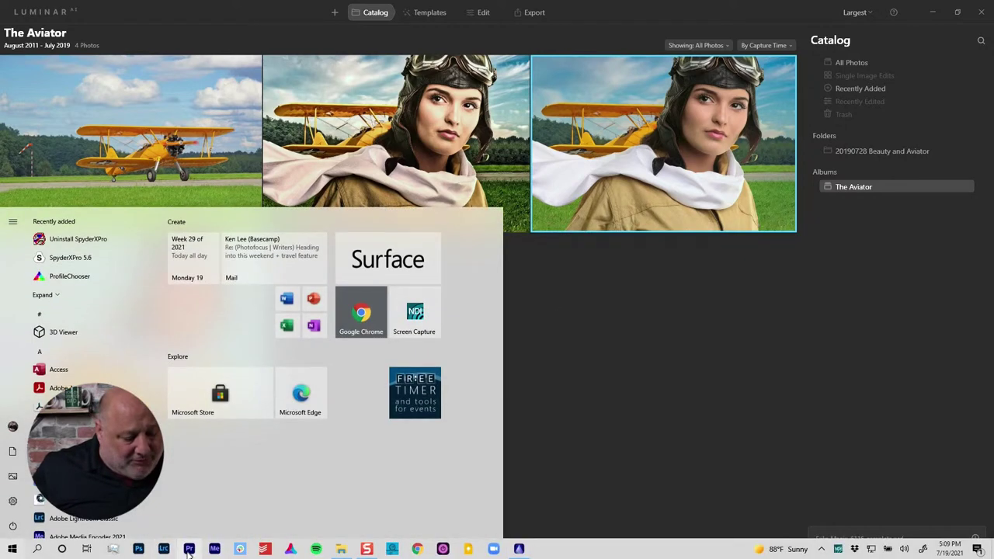
pyautogui.click(647, 208)
pyautogui.rightClick(650, 165)
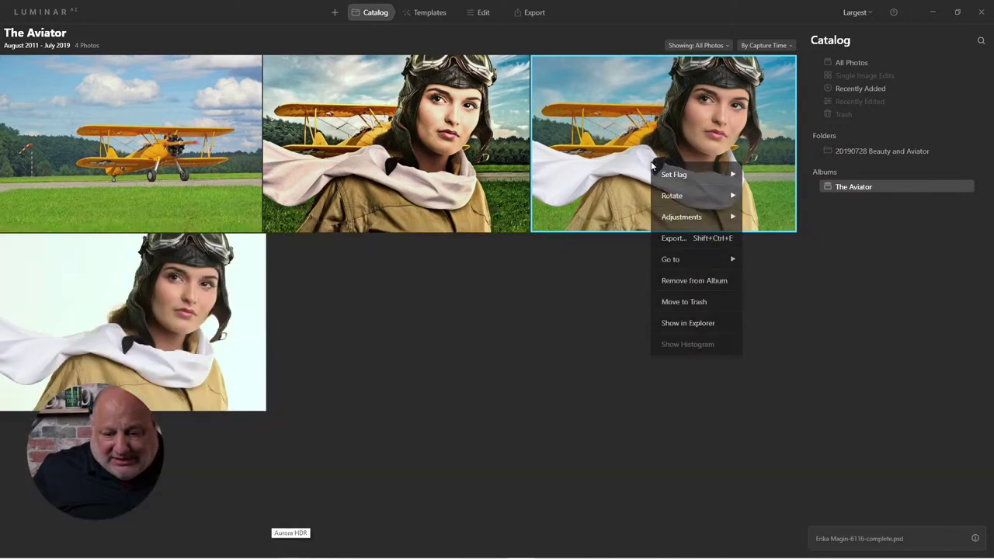
pyautogui.click(693, 323)
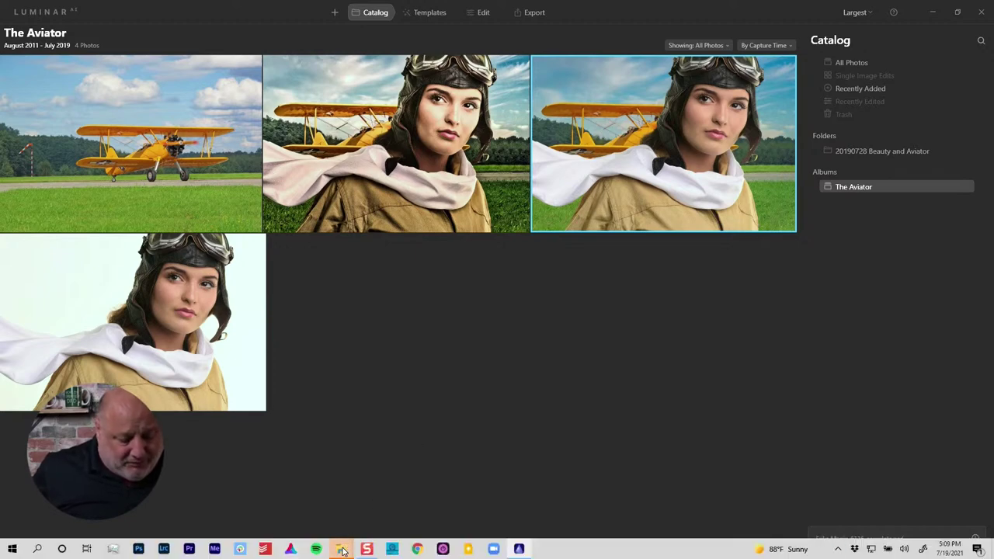
pyautogui.moveTo(342, 548)
pyautogui.click(384, 531)
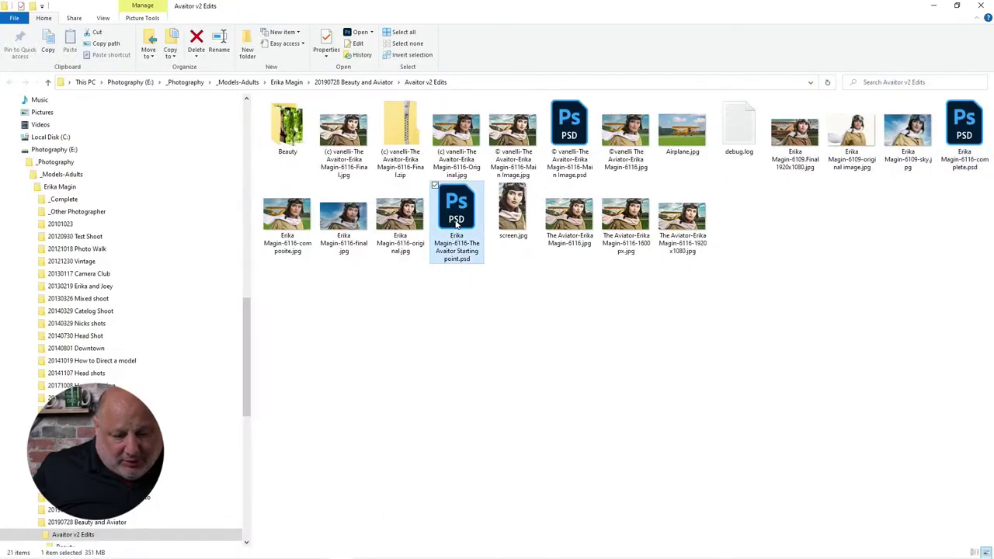
# - Open the "The Avaitor Starting point" PSD from the Avaitor v2 Edits folder in Photoshop
pyautogui.rightClick(456, 222)
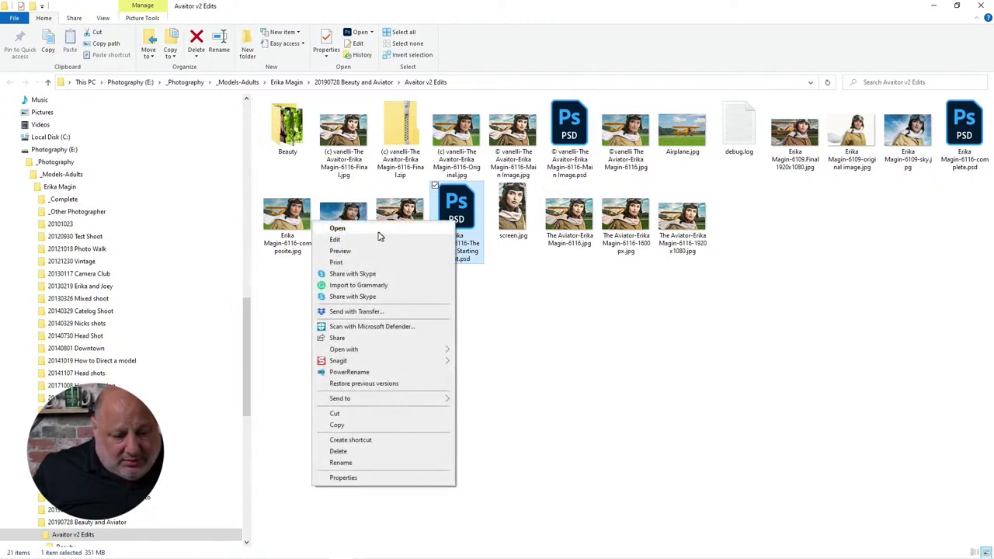
pyautogui.click(458, 202)
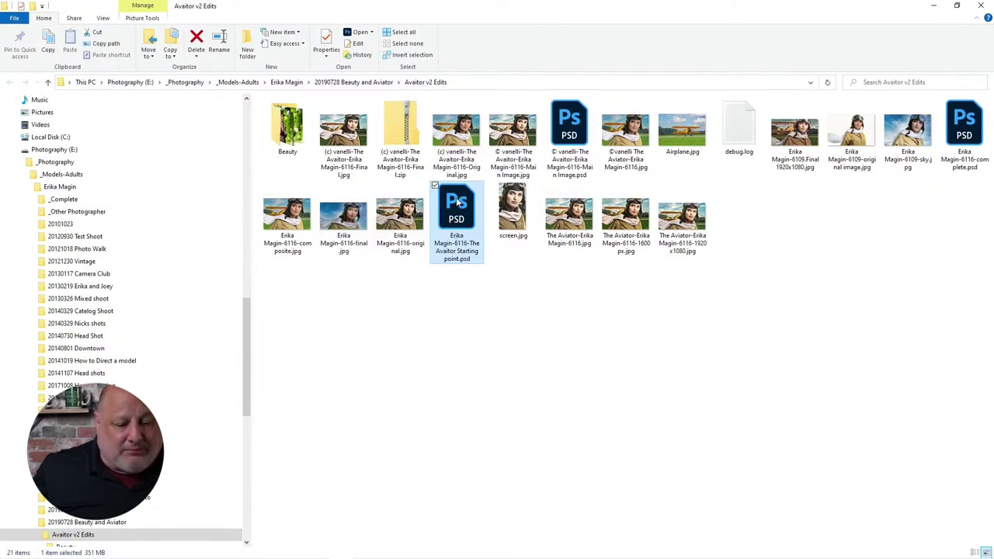
pyautogui.doubleClick(458, 202)
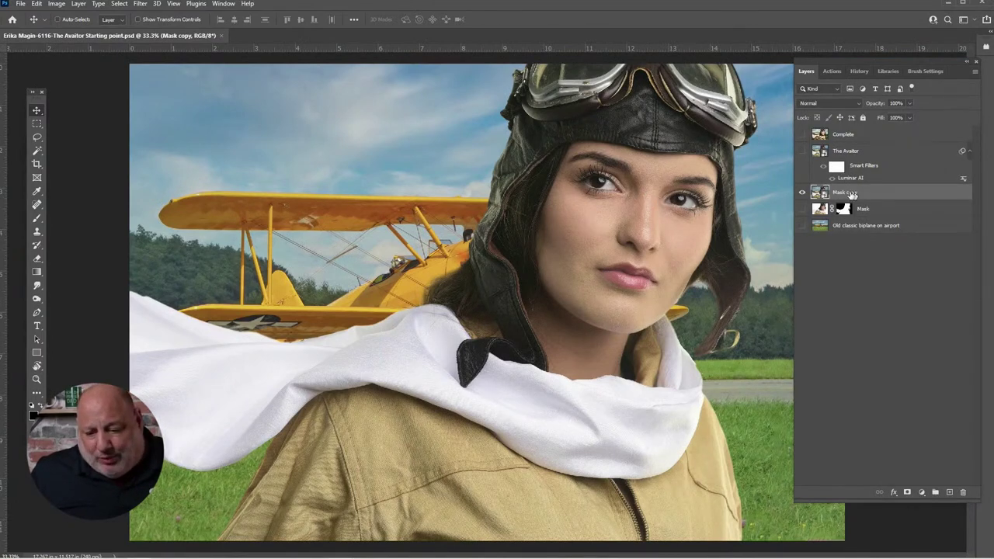
# - Open the Mask copy layer in the Luminar AI filter and set the Enhance tool's Accent to 53
pyautogui.click(139, 5)
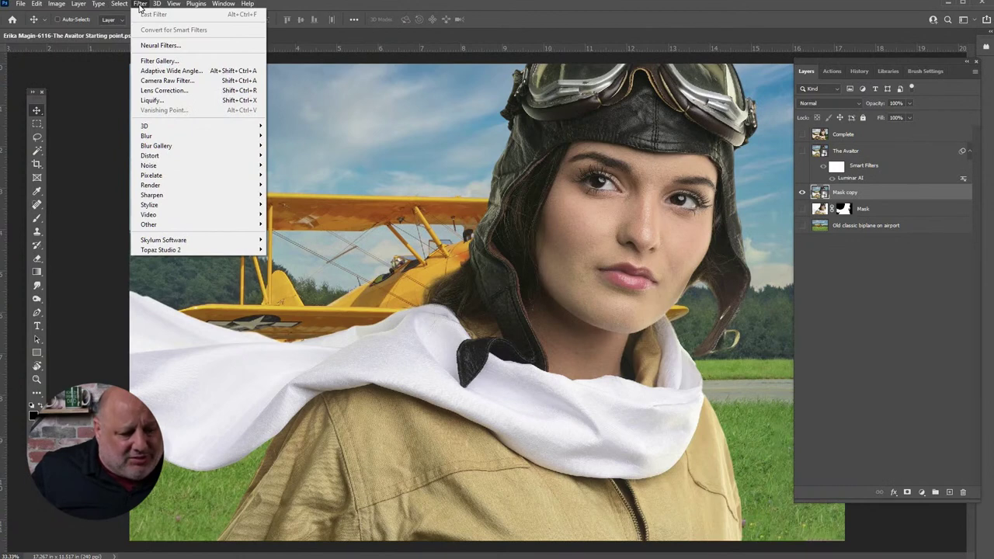
pyautogui.moveTo(222, 243)
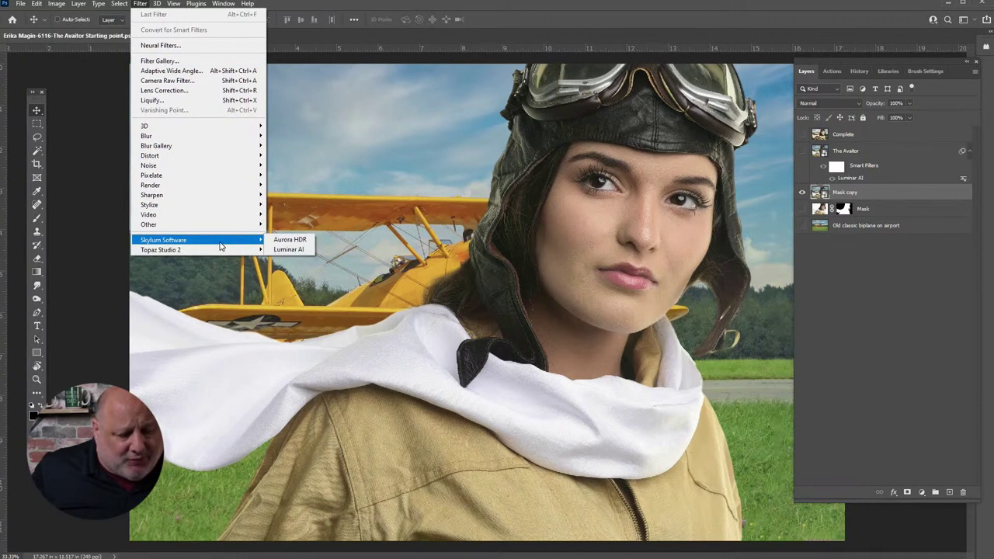
pyautogui.click(290, 249)
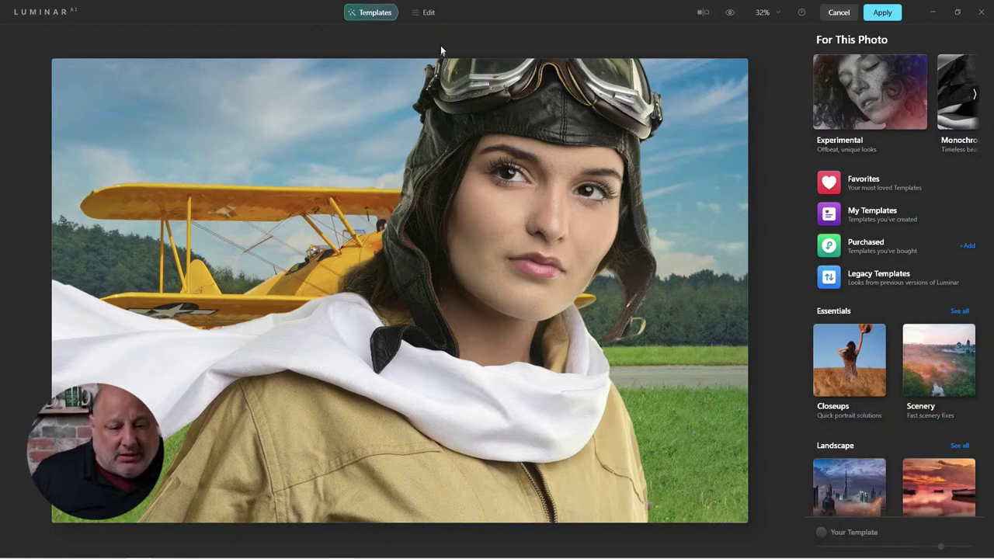
pyautogui.click(426, 14)
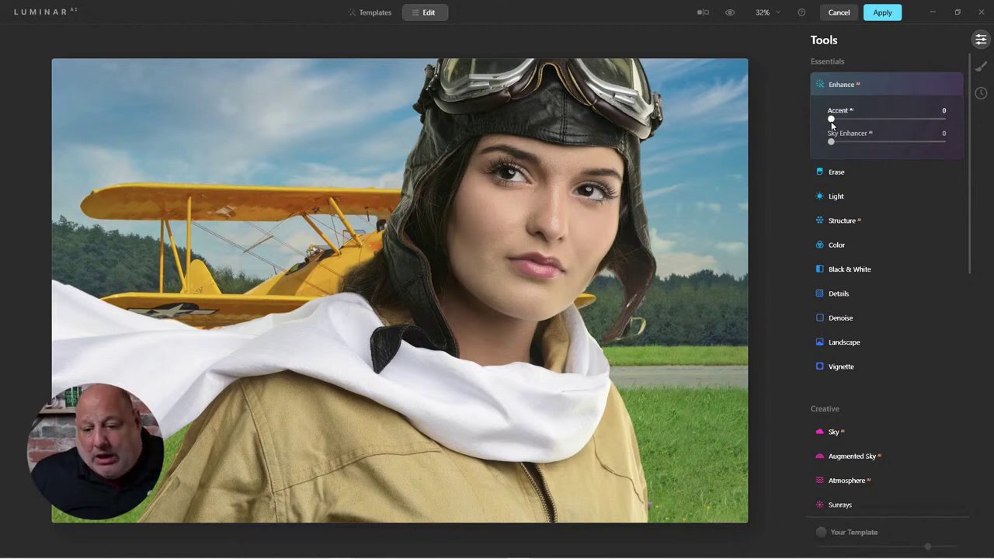
pyautogui.moveTo(831, 120); pyautogui.dragTo(890, 123)
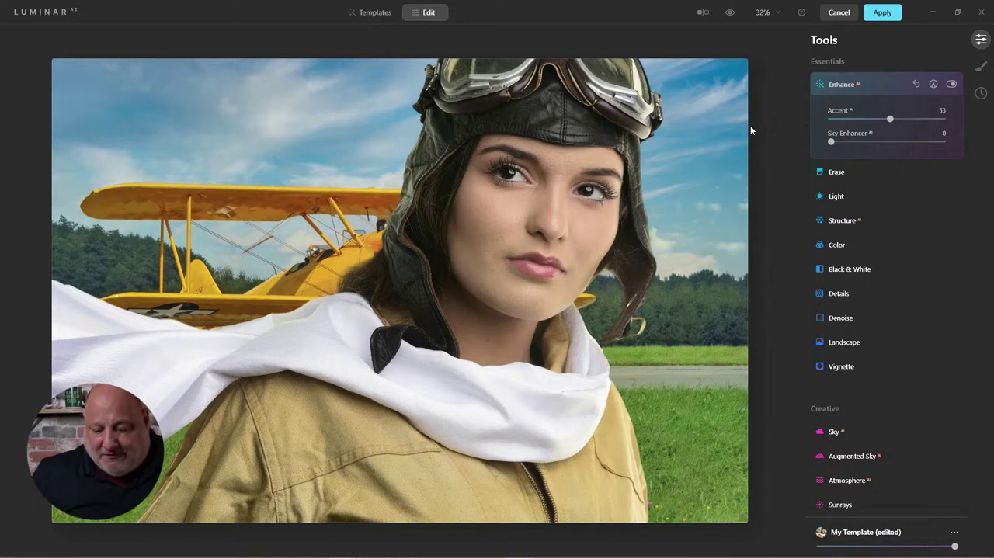
# - Replace the sky behind the aviator with Blue Sky 4 using the Sky AI tool, dismissing the chat notification
pyautogui.click(854, 455)
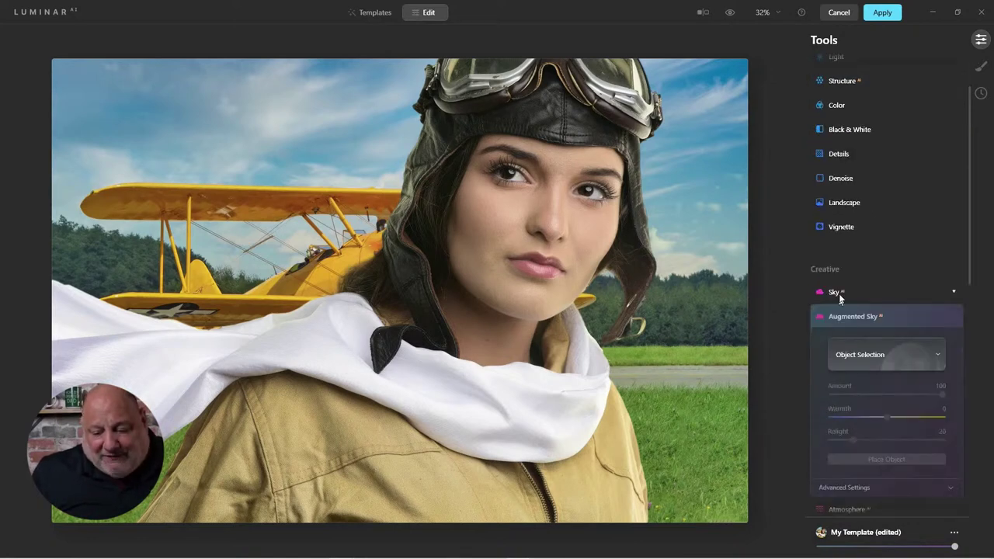
pyautogui.click(837, 294)
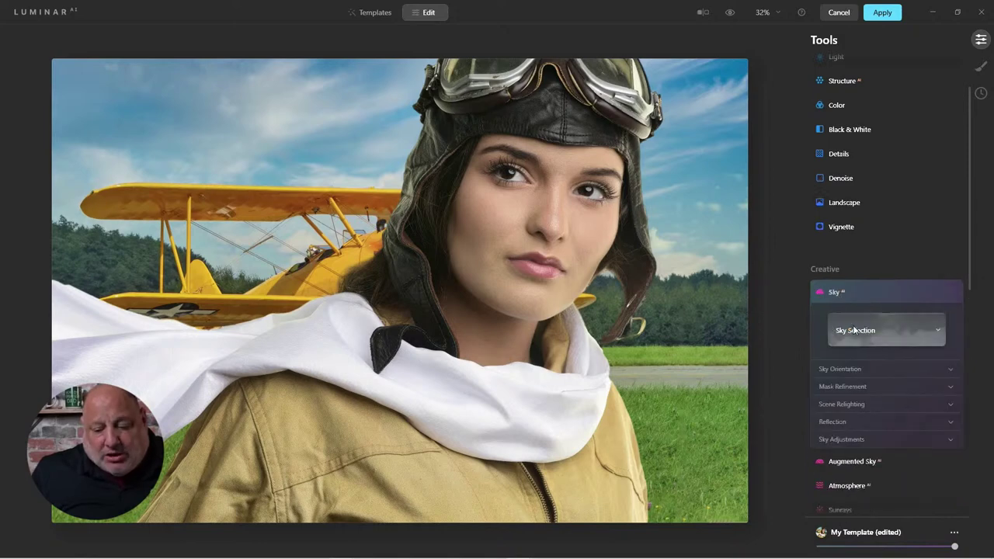
pyautogui.click(854, 330)
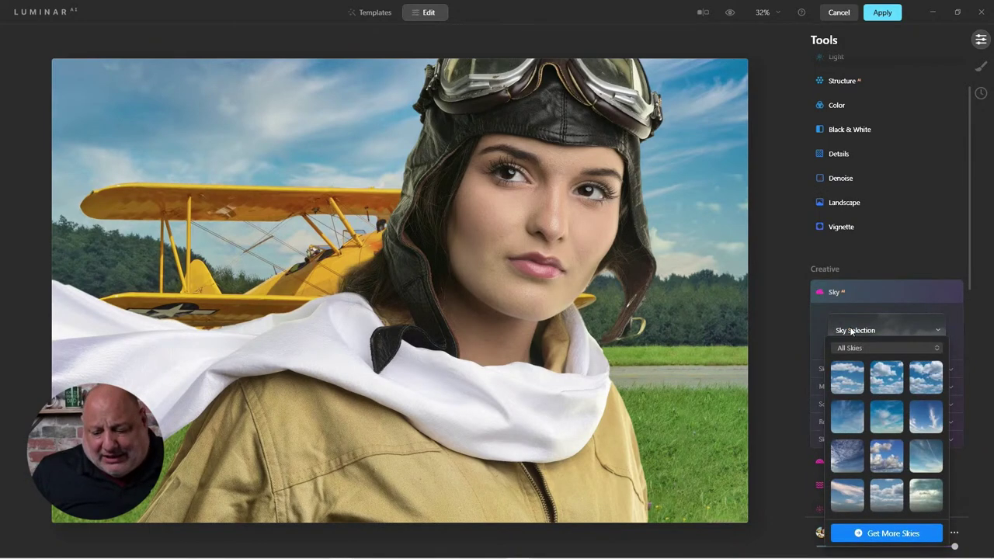
pyautogui.click(856, 417)
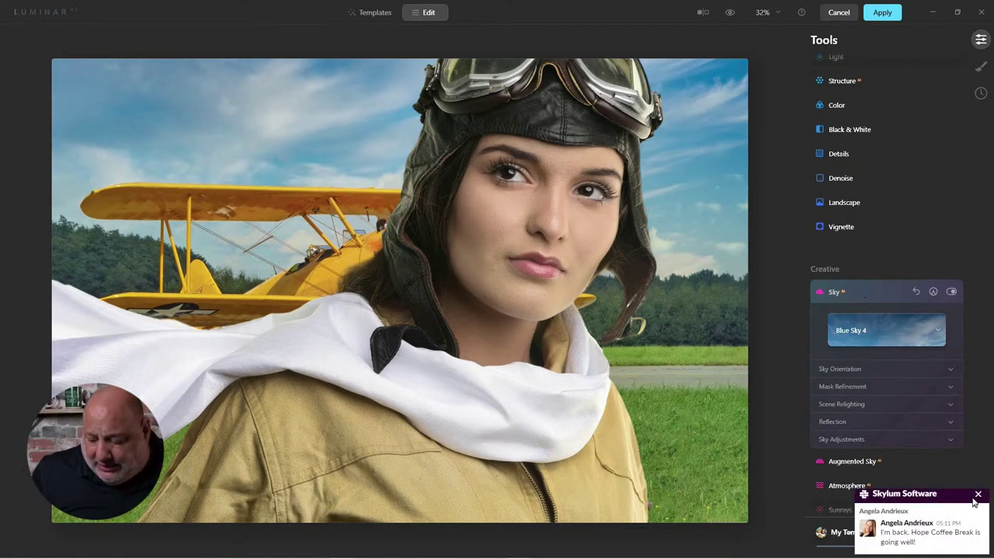
pyautogui.click(975, 496)
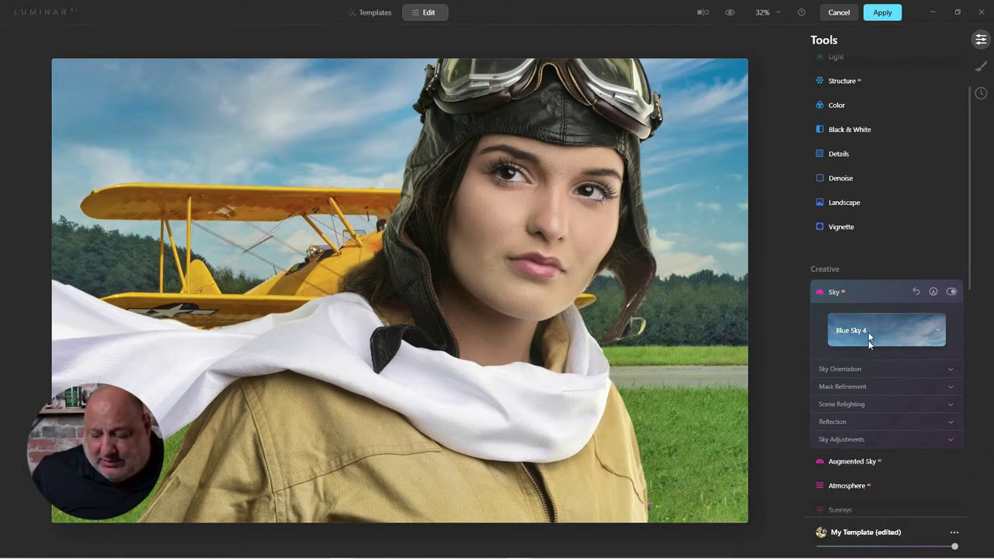
pyautogui.click(871, 293)
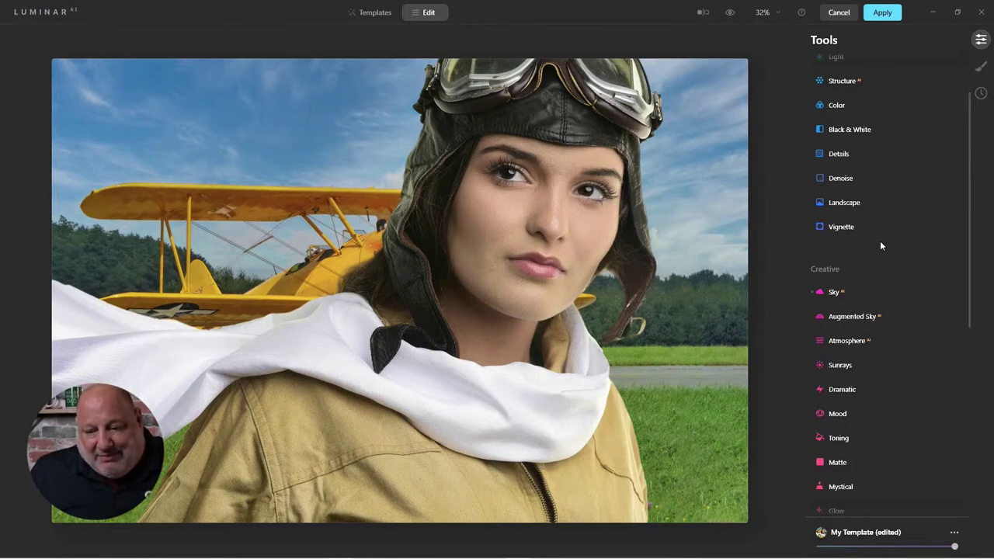
# - Apply the Dramatic effect to the aviator image with an Amount of 59
pyautogui.scroll(1, 879, 245)
pyautogui.scroll(-3, 879, 246)
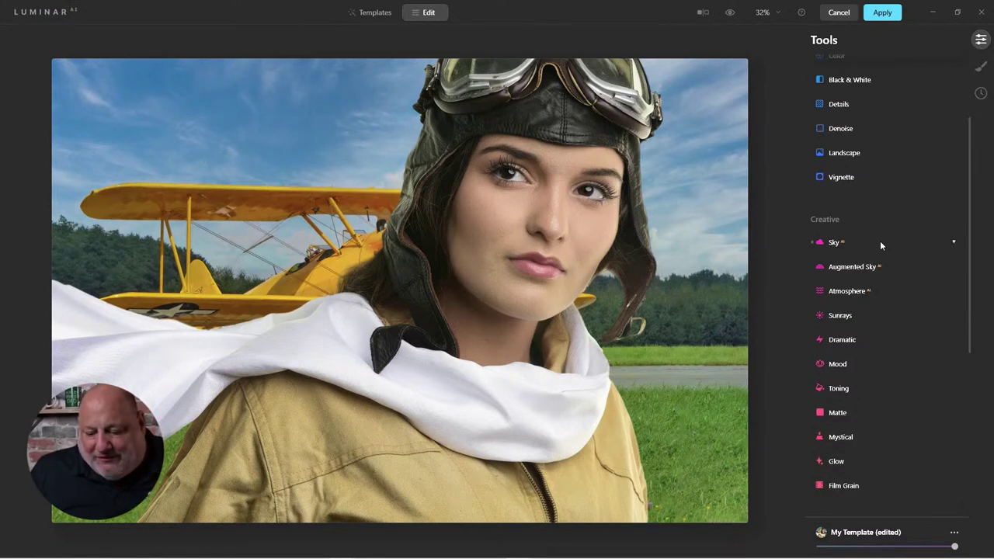
pyautogui.scroll(-2, 880, 245)
pyautogui.click(844, 289)
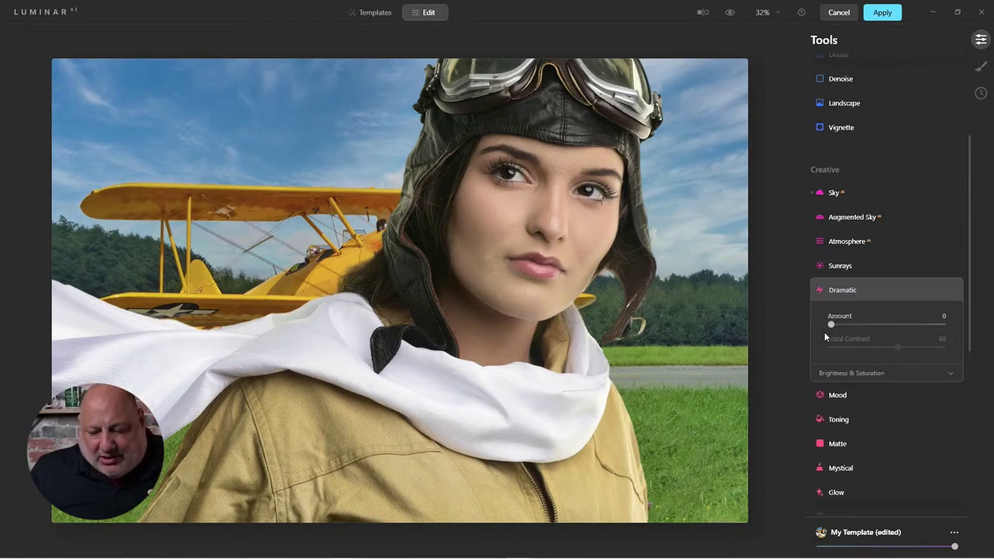
pyautogui.moveTo(844, 326); pyautogui.dragTo(873, 326)
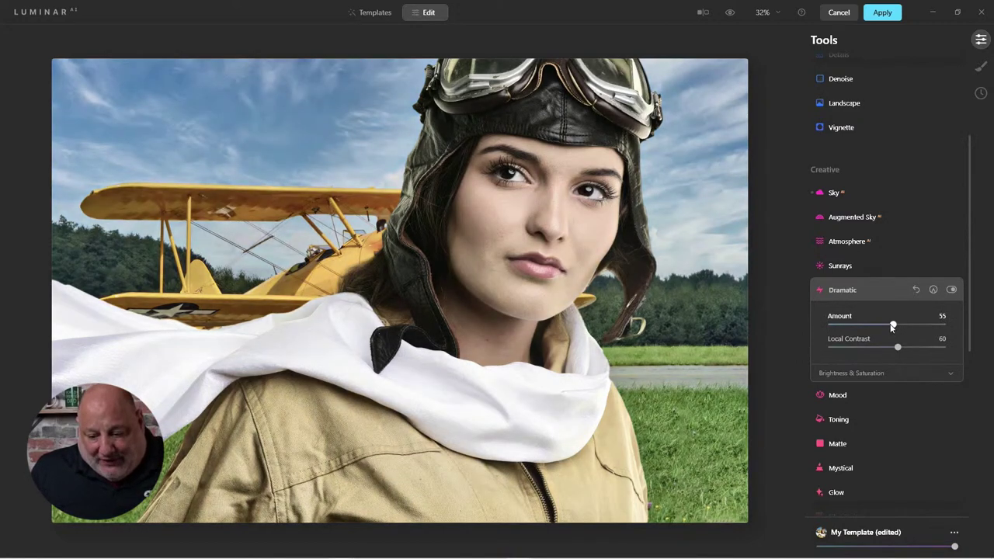
pyautogui.moveTo(892, 327); pyautogui.dragTo(895, 328)
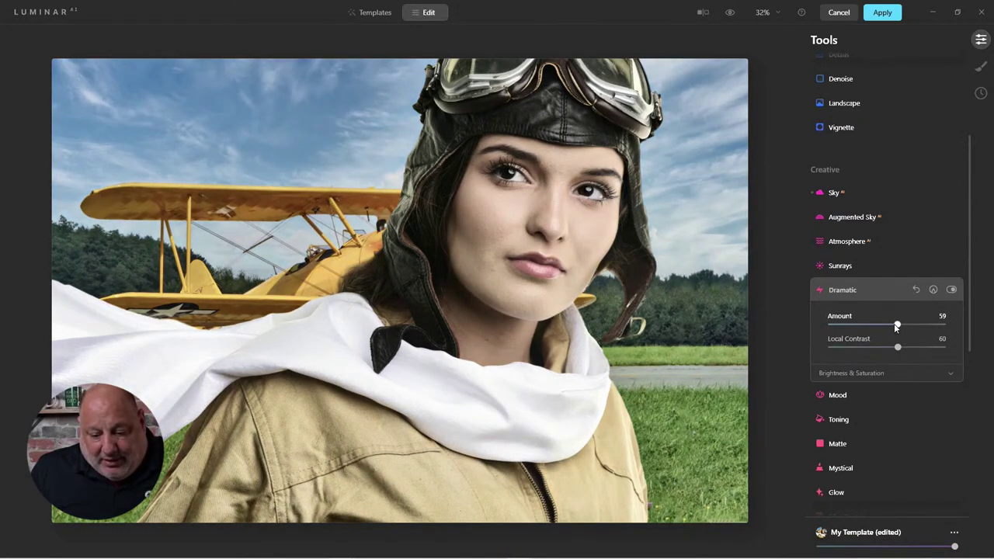
# - Set the Dramatic effect's Brightness to 6 and Saturation to -6, and compare the image with the effect off and on
pyautogui.click(861, 373)
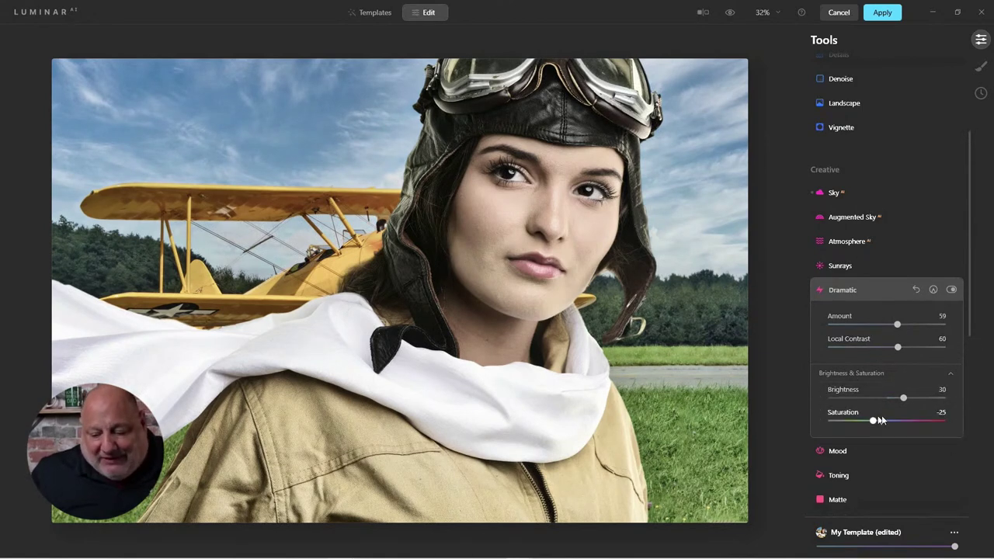
pyautogui.moveTo(900, 398); pyautogui.dragTo(886, 424)
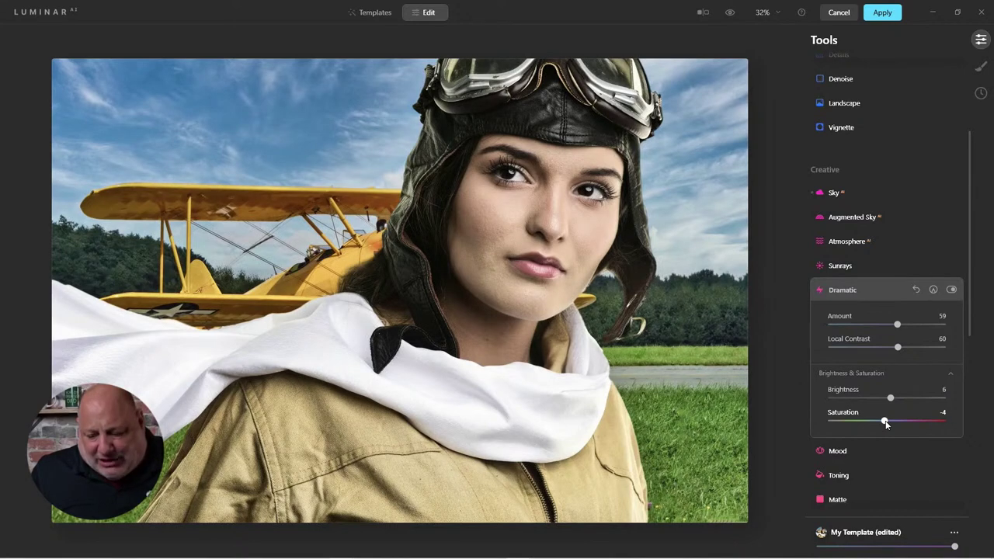
pyautogui.moveTo(885, 424); pyautogui.dragTo(885, 425)
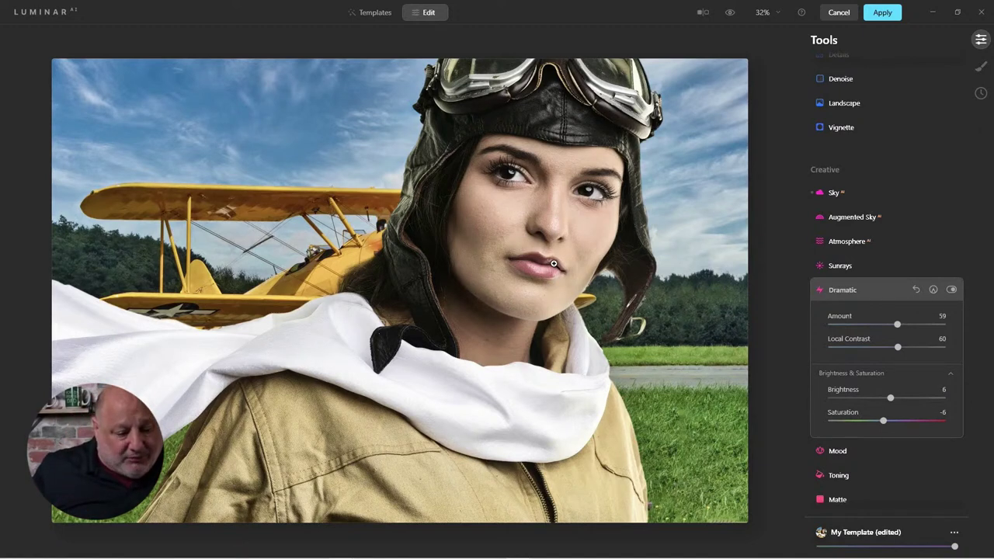
pyautogui.click(951, 289)
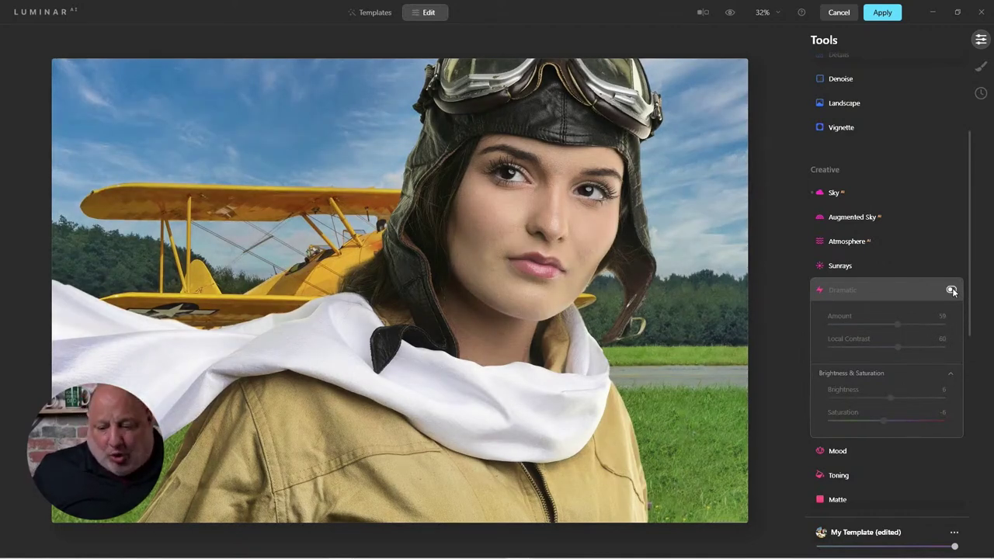
pyautogui.click(952, 289)
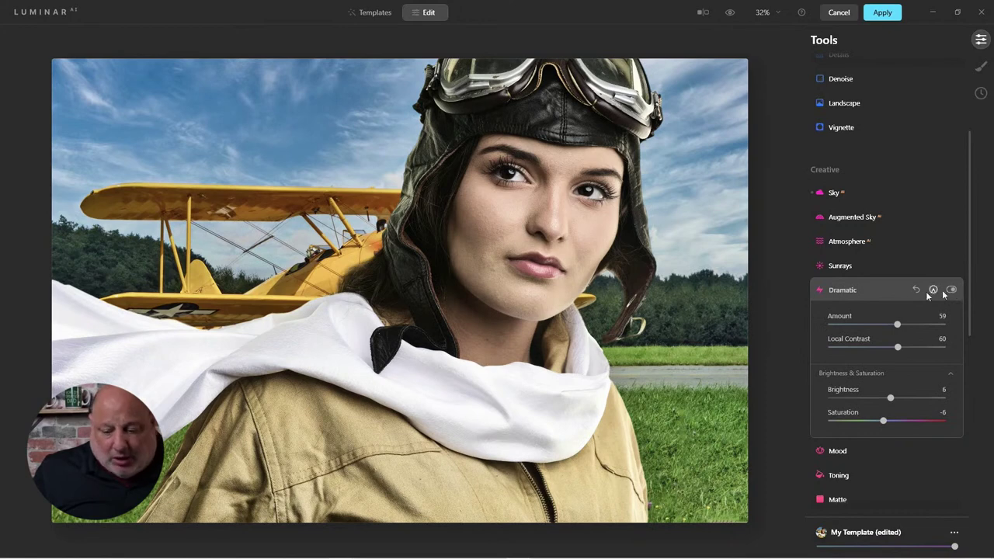
pyautogui.click(850, 292)
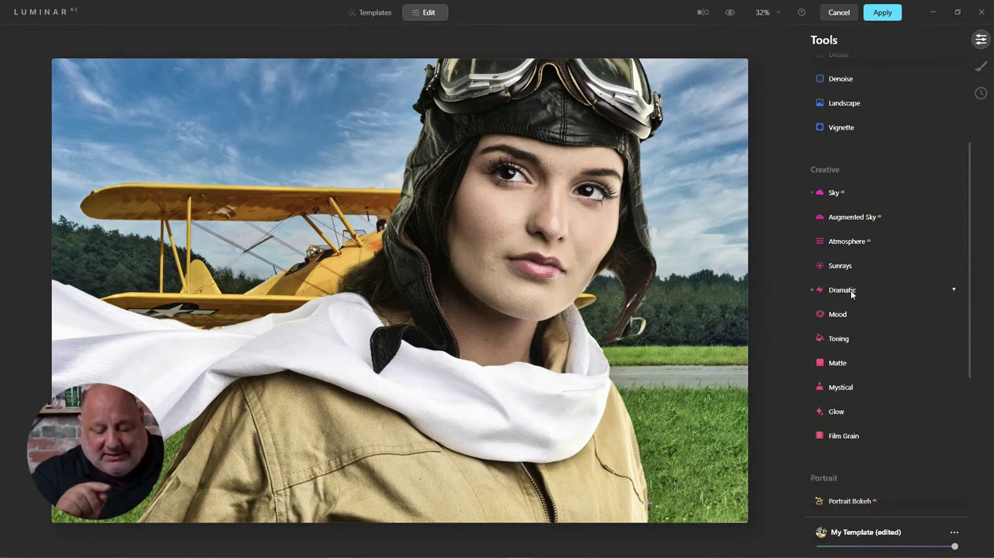
# - Slim the aviator's face with the Face AI tool, setting Slim Face to 79 and comparing with the tool off and on
pyautogui.scroll(-4, 858, 388)
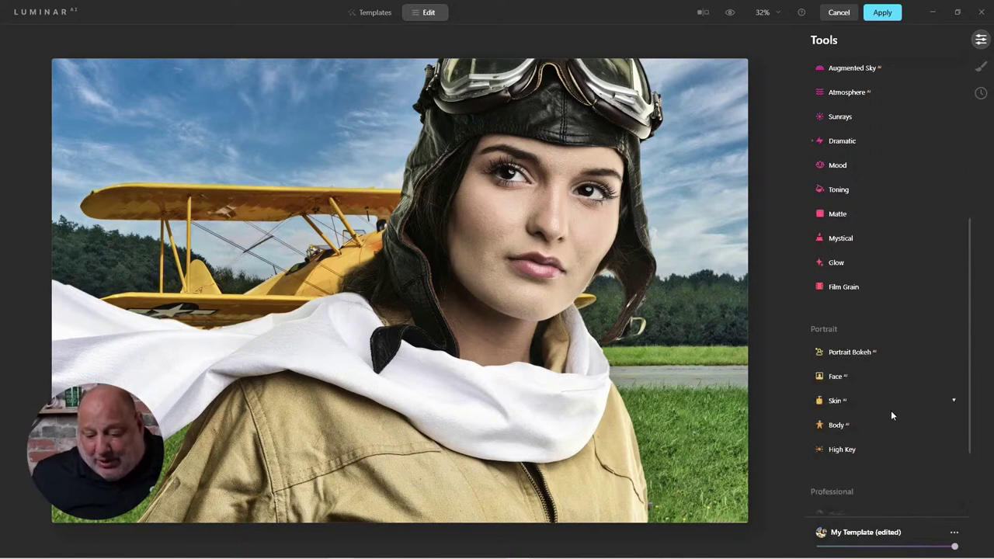
pyautogui.click(837, 378)
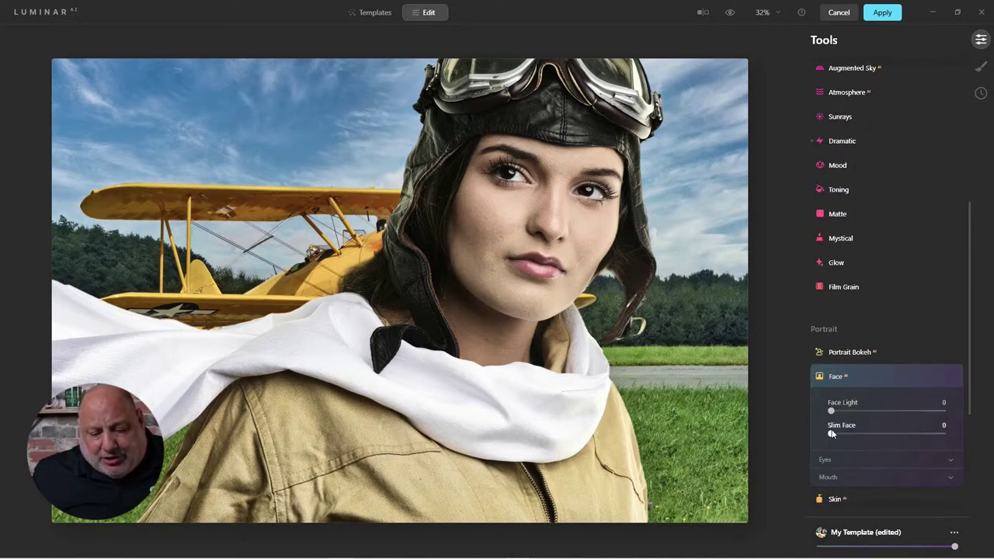
pyautogui.moveTo(832, 434); pyautogui.dragTo(897, 436)
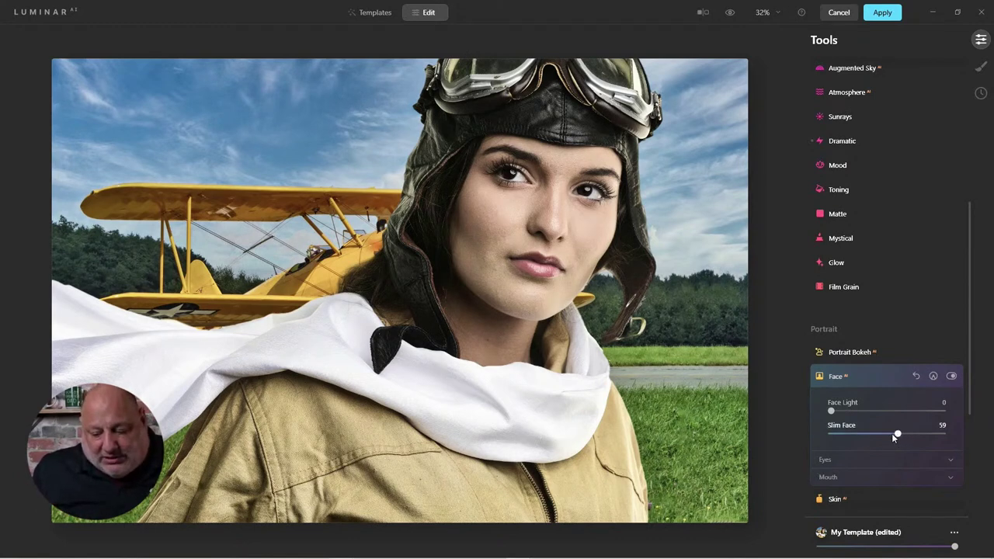
pyautogui.moveTo(892, 435); pyautogui.dragTo(912, 435)
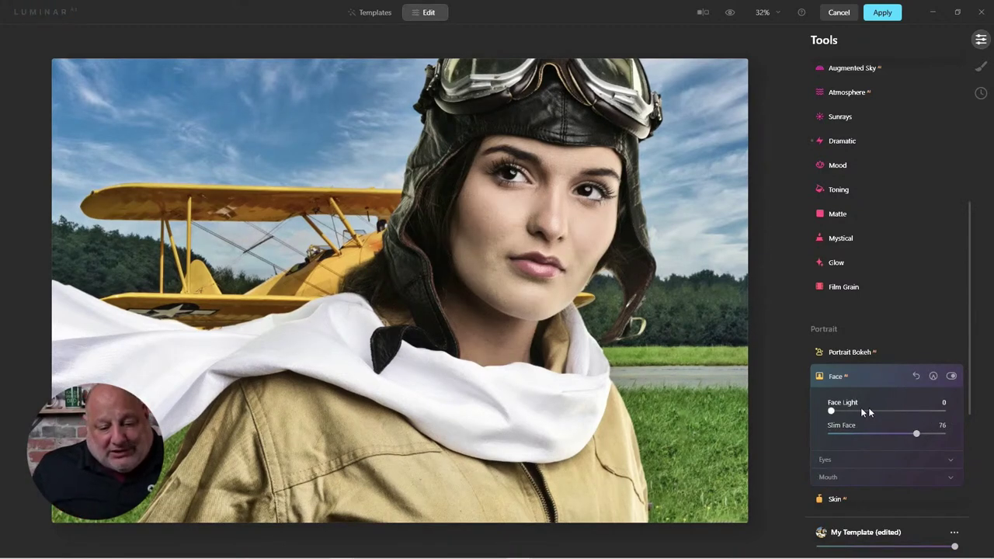
pyautogui.click(950, 377)
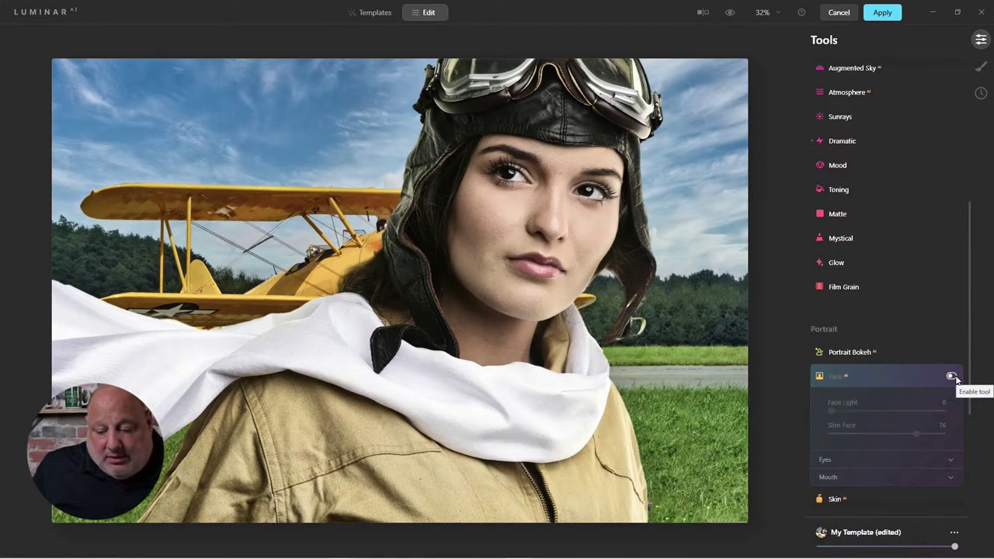
pyautogui.click(953, 376)
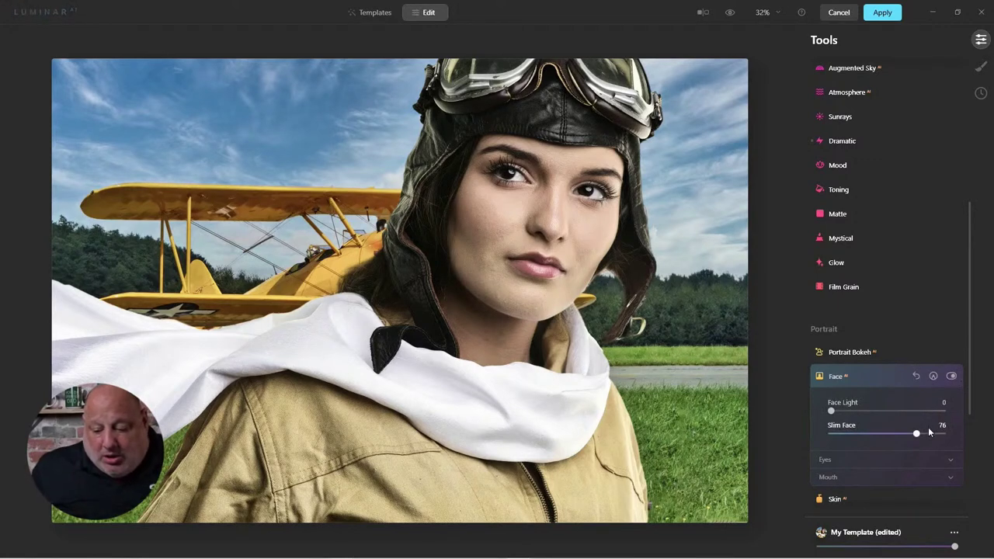
pyautogui.moveTo(916, 434); pyautogui.dragTo(920, 437)
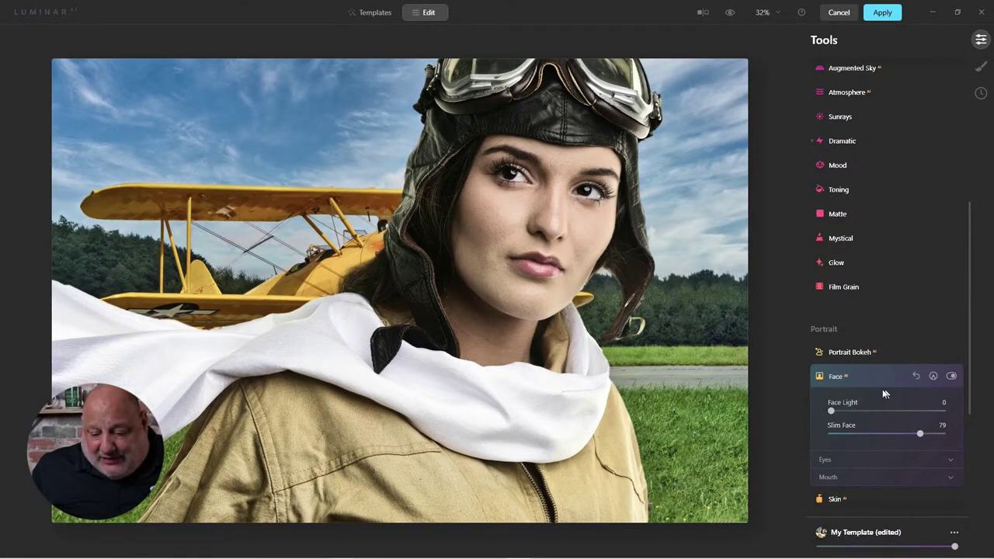
pyautogui.click(832, 378)
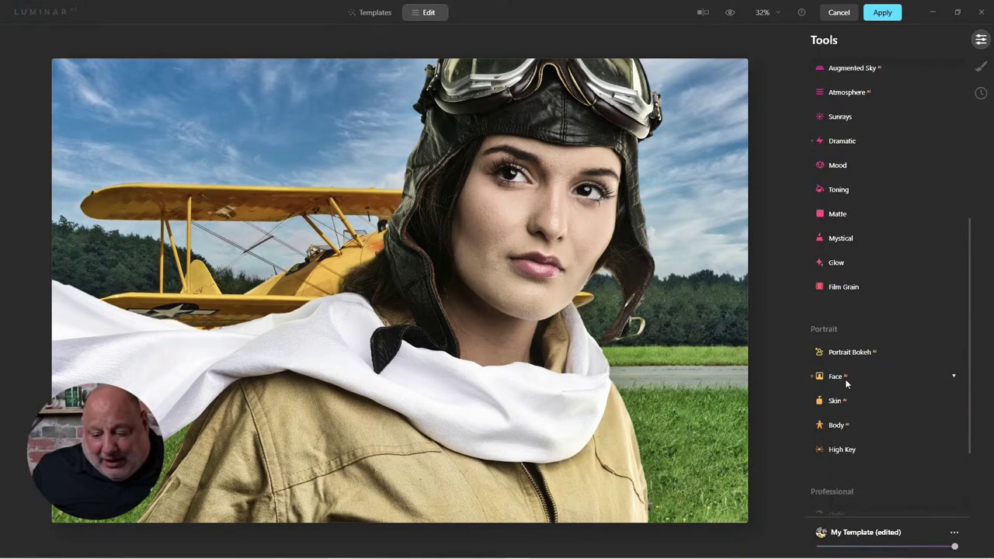
# - Set Eye Enhancer to 70 in the Face AI tool's eye settings
pyautogui.click(845, 379)
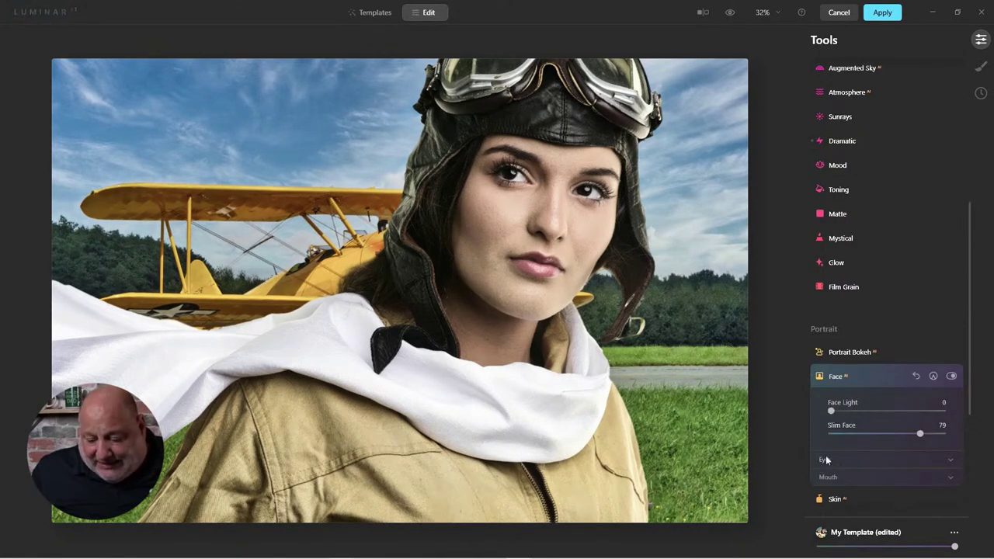
pyautogui.click(825, 460)
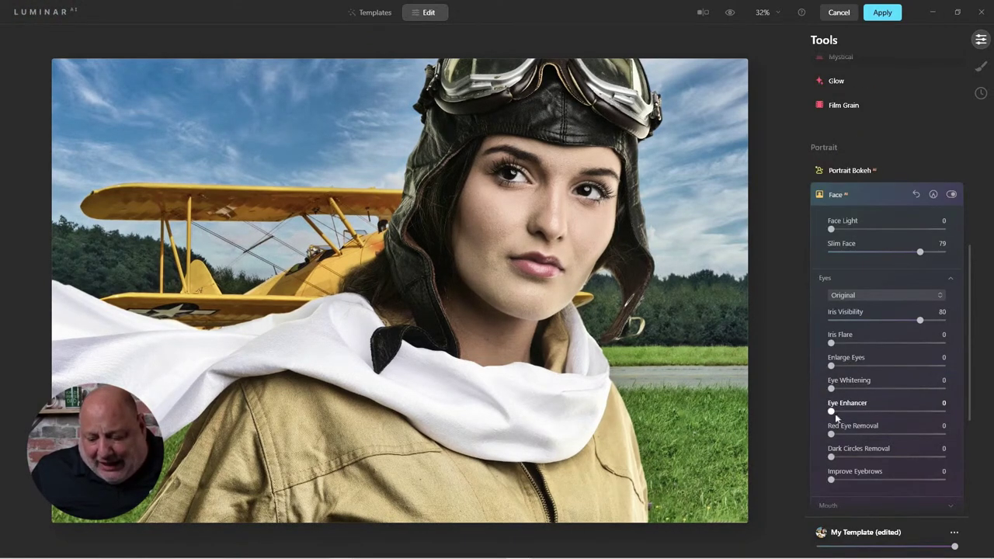
pyautogui.moveTo(836, 411); pyautogui.dragTo(908, 412)
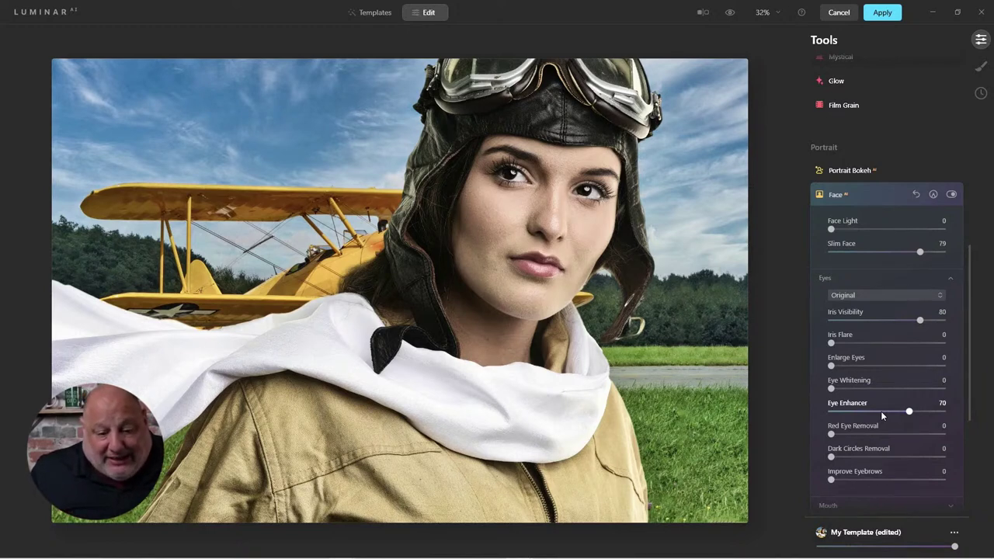
# - Adjust the aviator's mouth in Face AI with Lips Darkening 13, Lips Redness 10 and Lips Saturation 4
pyautogui.scroll(-1, 864, 475)
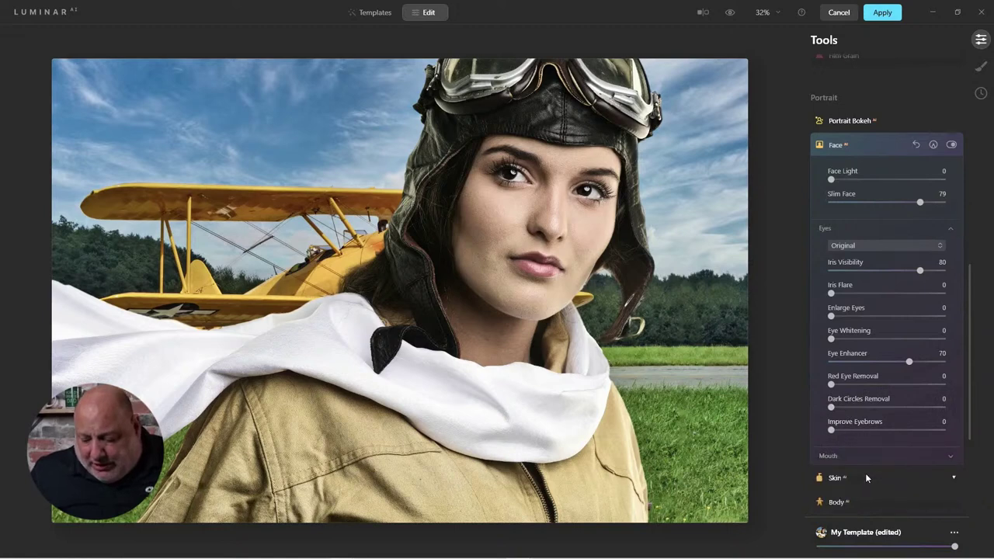
pyautogui.click(844, 456)
pyautogui.scroll(-2, 889, 471)
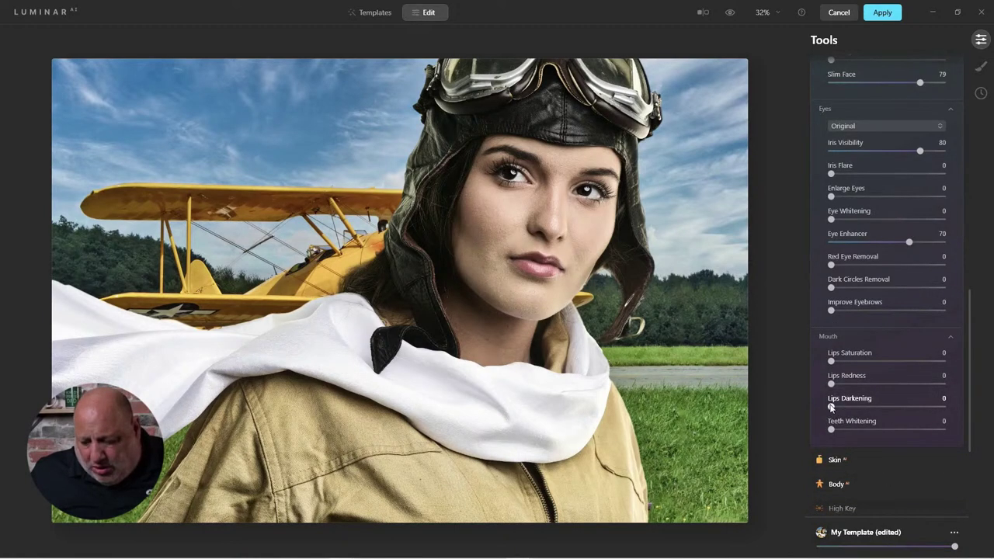
pyautogui.moveTo(831, 405); pyautogui.dragTo(840, 383)
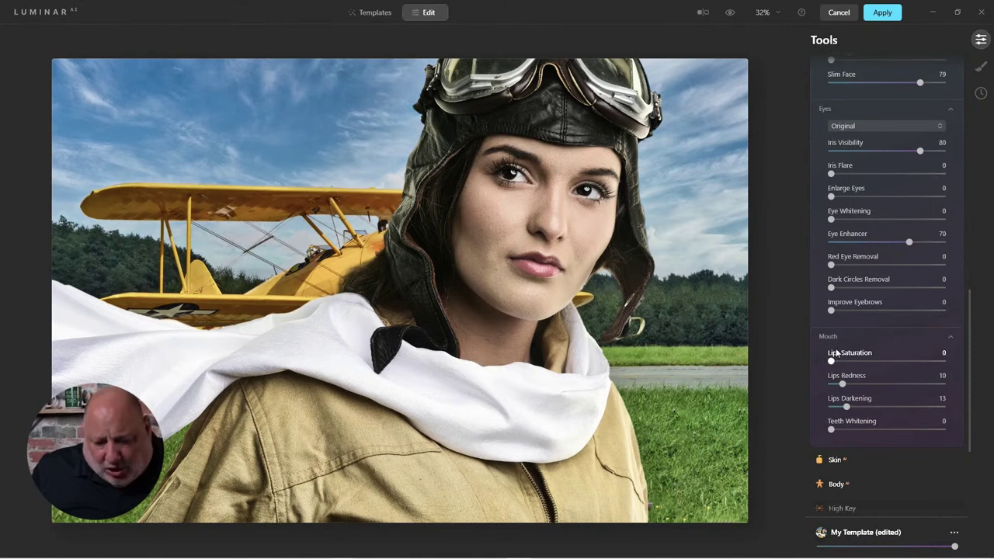
pyautogui.moveTo(831, 362); pyautogui.dragTo(836, 363)
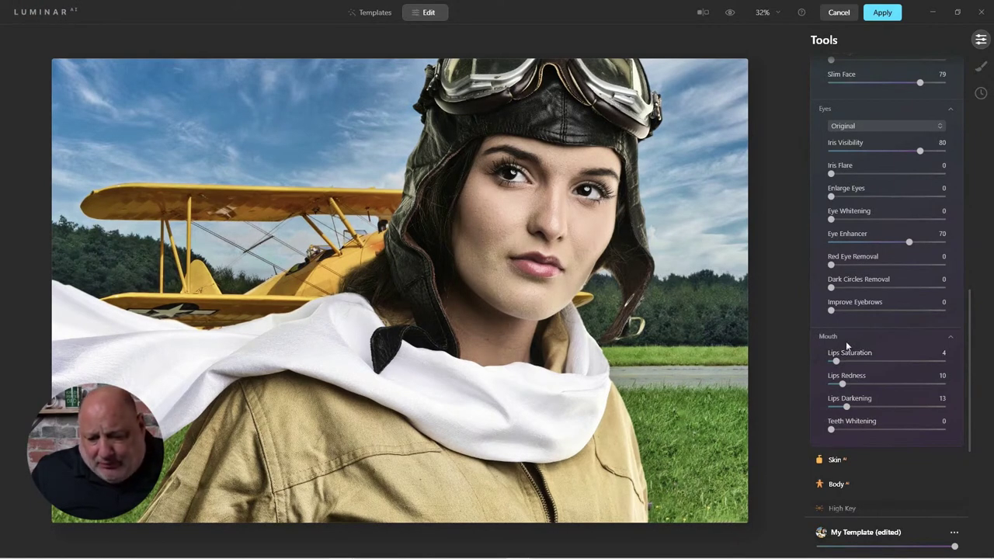
# - Smooth the aviator's skin with the Skin AI tool at an Amount of 28
pyautogui.click(838, 460)
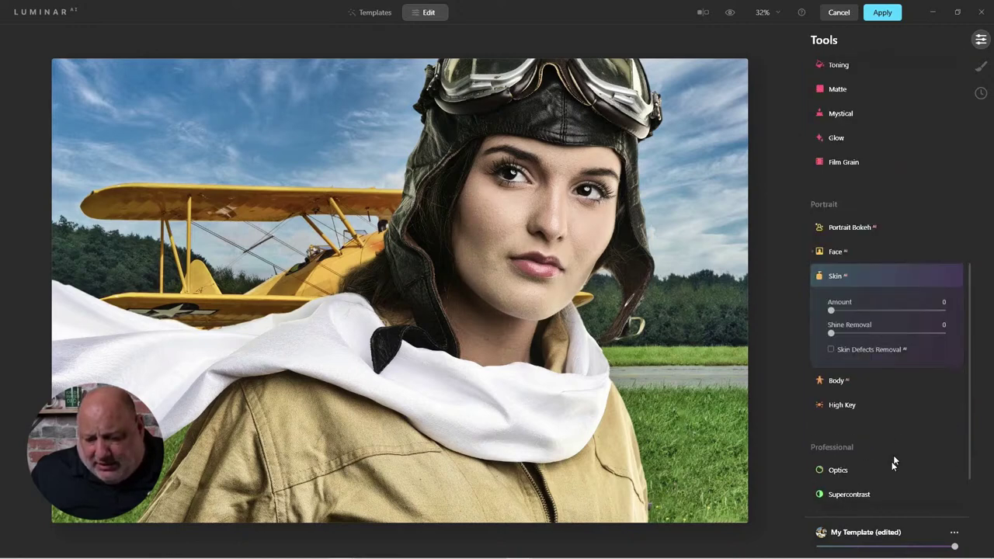
pyautogui.moveTo(831, 311); pyautogui.dragTo(863, 310)
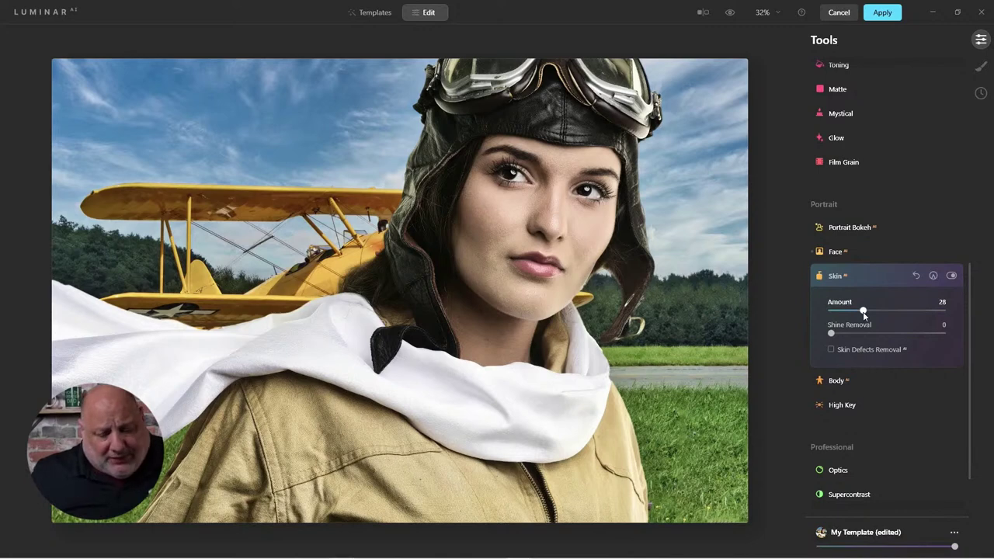
pyautogui.click(838, 277)
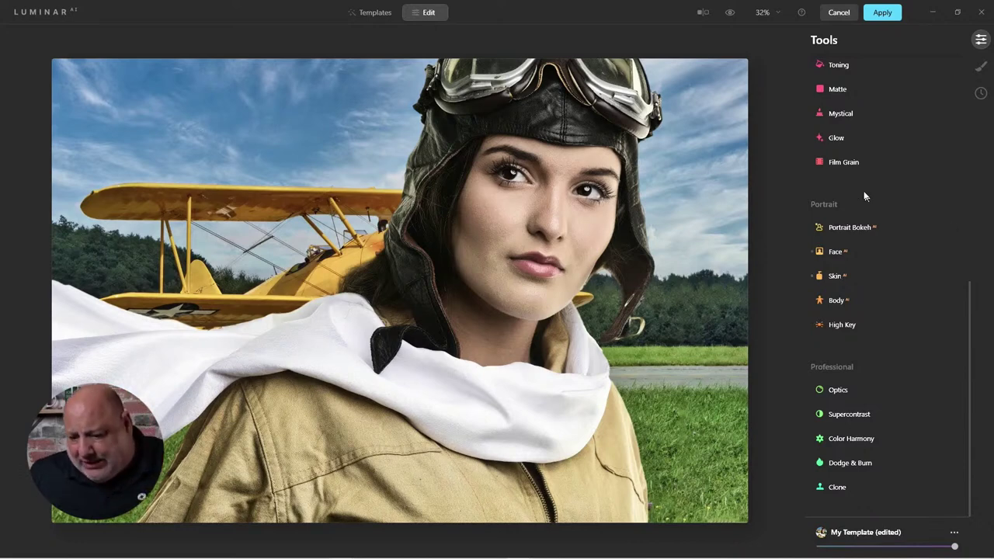
# - Add a vignette to the image with Amount -37, Size 16 and Feather 45
pyautogui.scroll(8, 862, 190)
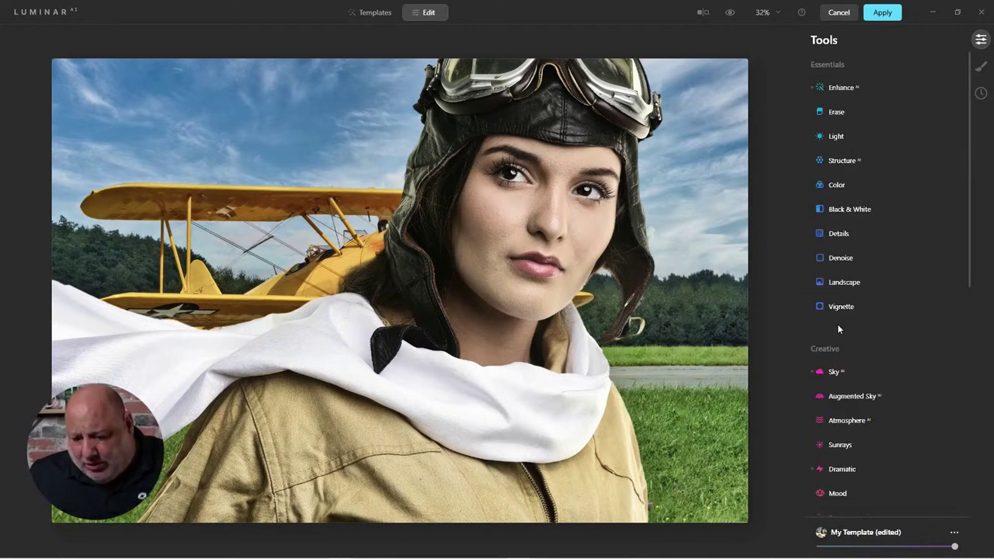
pyautogui.click(840, 307)
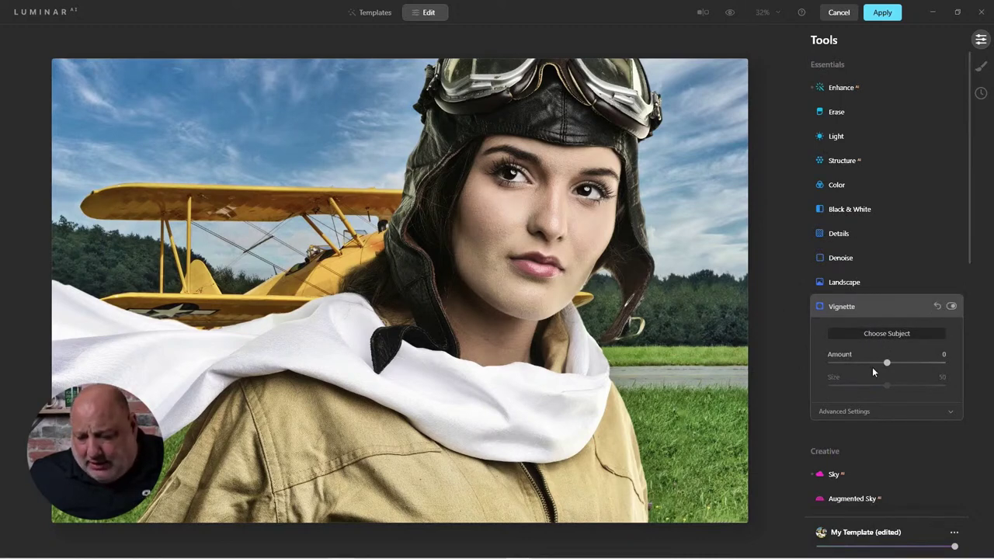
pyautogui.moveTo(887, 363); pyautogui.dragTo(849, 387)
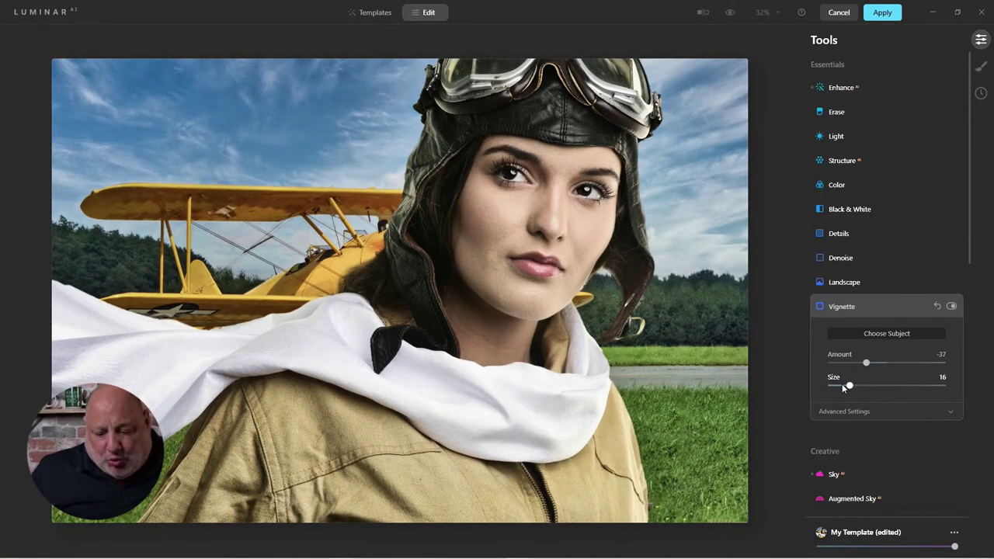
pyautogui.click(849, 406)
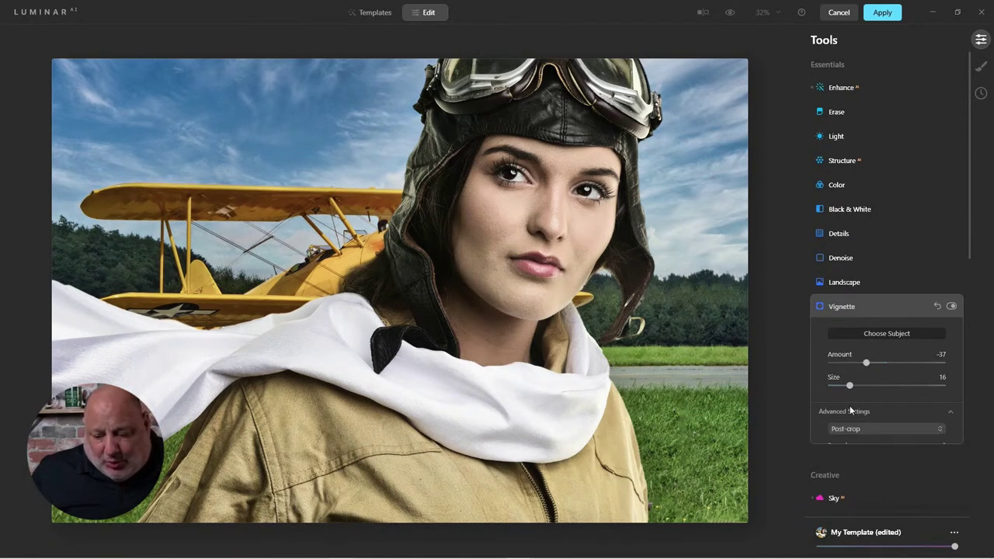
pyautogui.moveTo(888, 456); pyautogui.dragTo(913, 463)
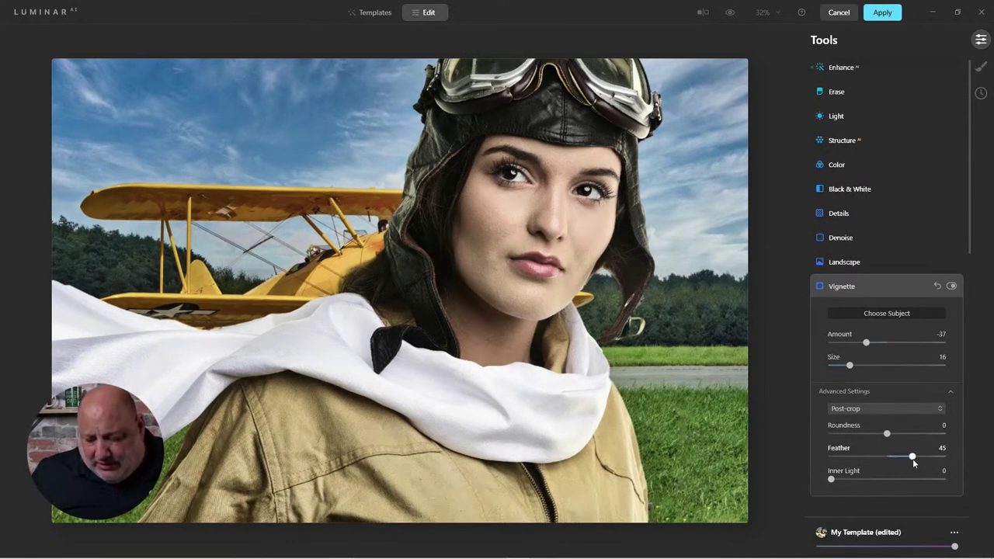
# - Strengthen the vignette to an Amount of -48, comparing the image with the vignette off and on
pyautogui.click(952, 286)
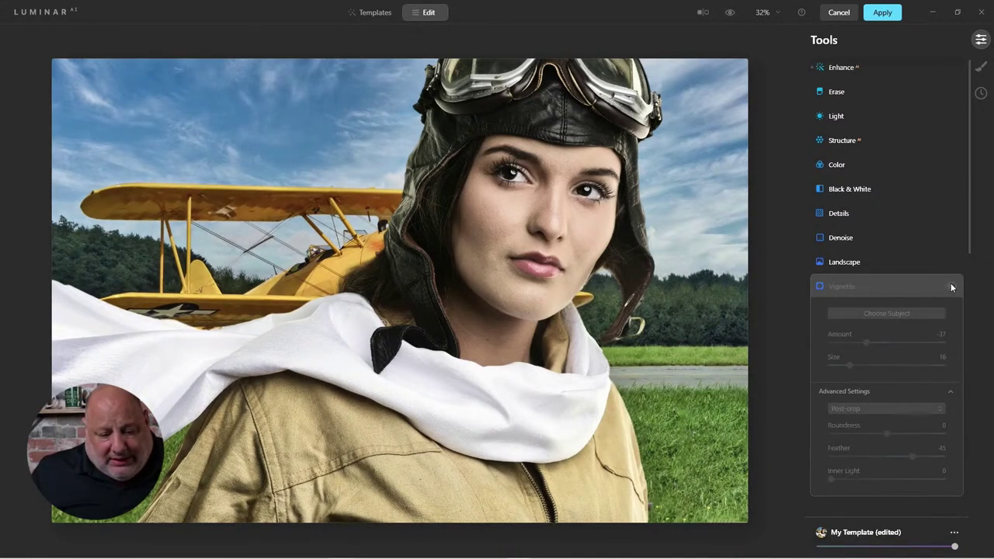
pyautogui.click(951, 285)
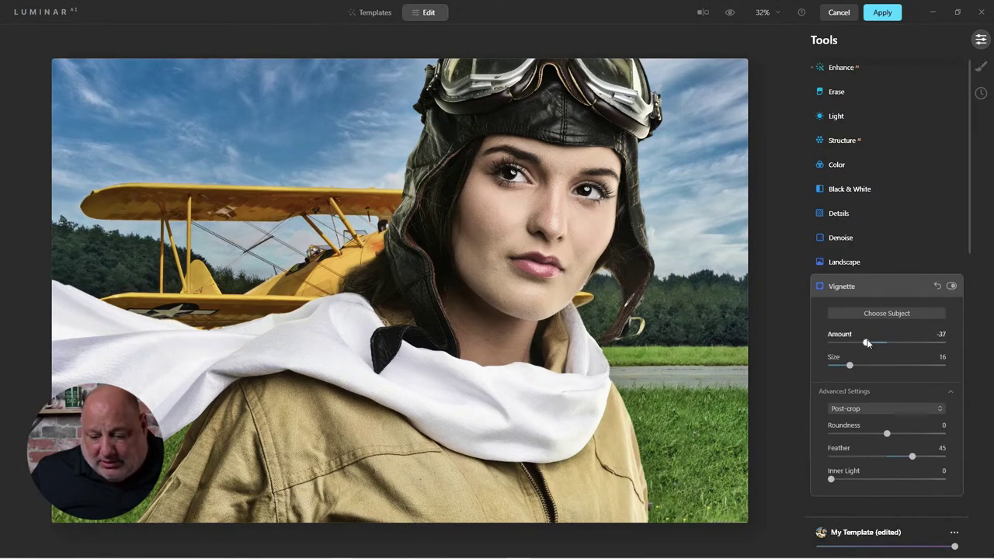
pyautogui.moveTo(866, 342); pyautogui.dragTo(860, 342)
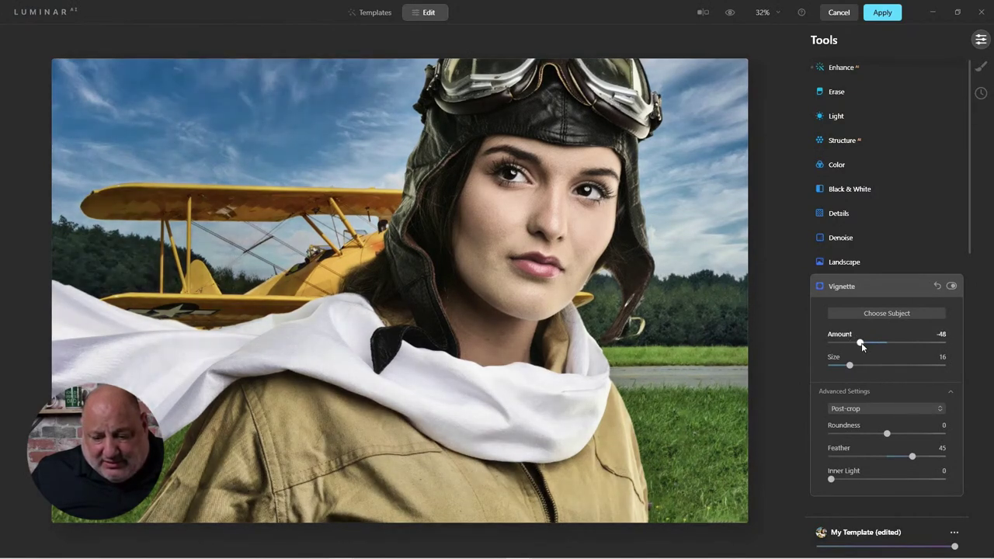
pyautogui.click(951, 286)
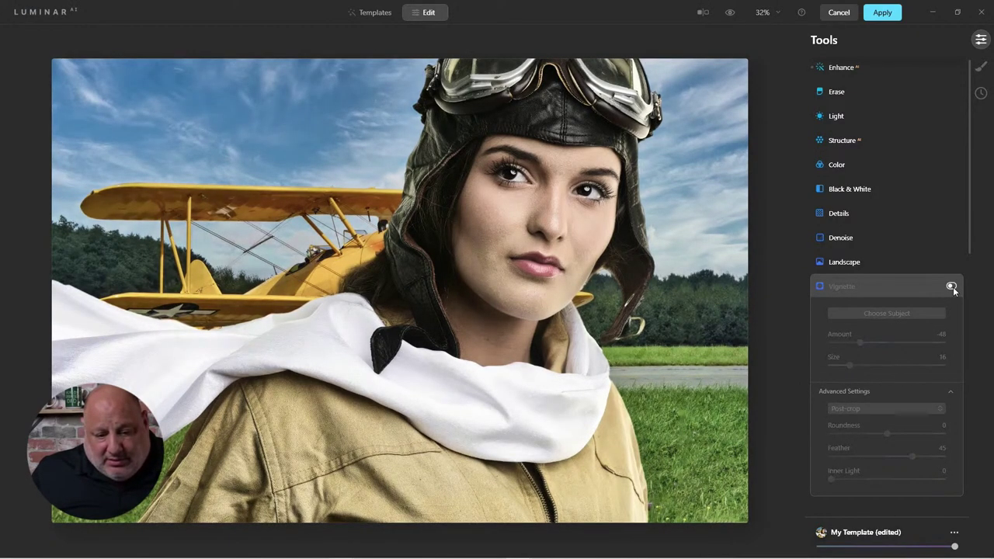
pyautogui.click(952, 287)
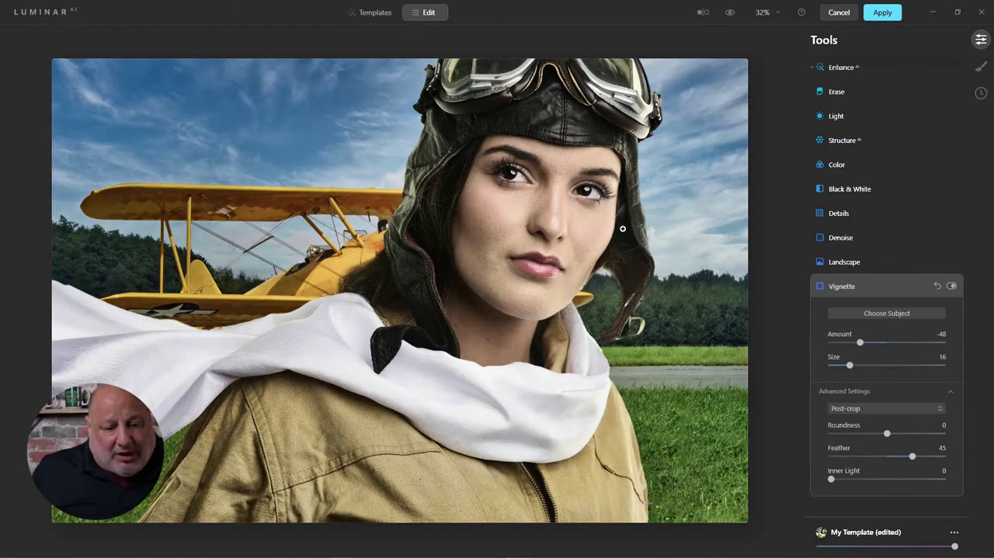
pyautogui.click(842, 287)
pyautogui.scroll(-5, 870, 403)
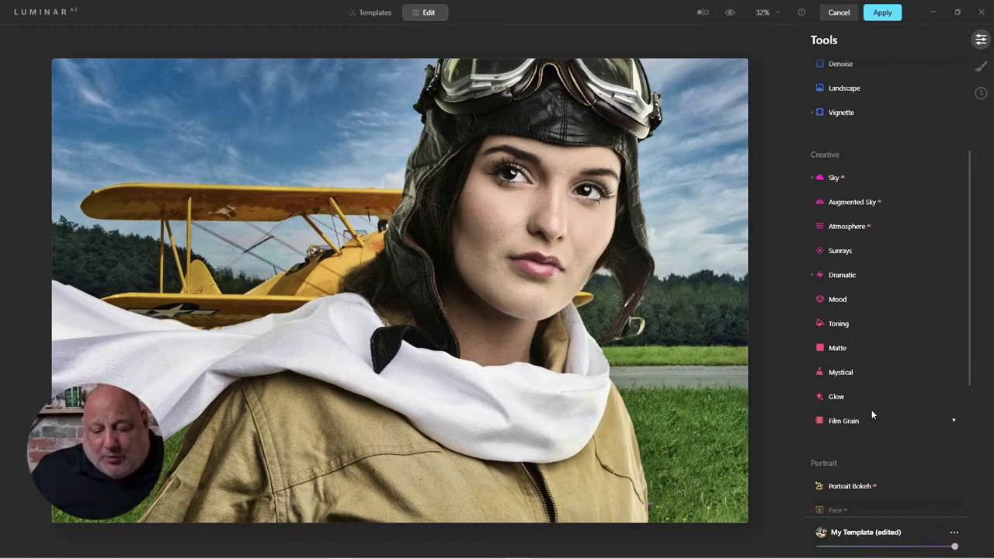
# - Add a Mystical effect to the image and settle its Amount at 13
pyautogui.click(841, 373)
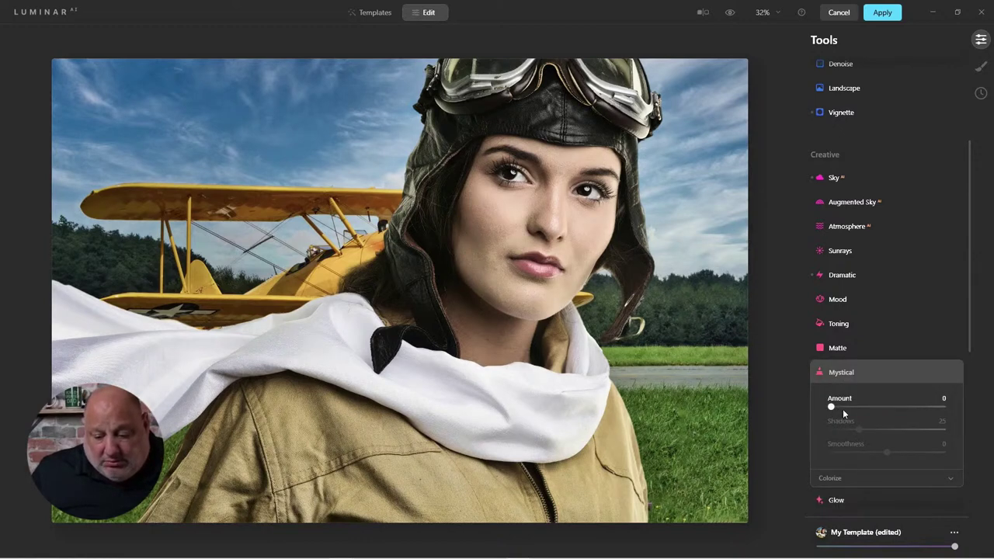
pyautogui.moveTo(842, 409); pyautogui.dragTo(867, 410)
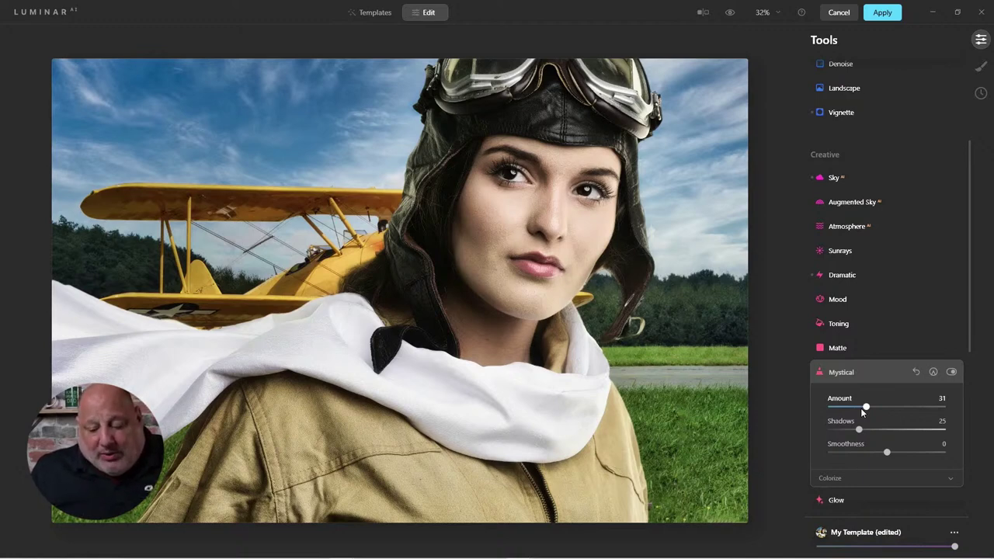
pyautogui.moveTo(864, 411); pyautogui.dragTo(857, 413)
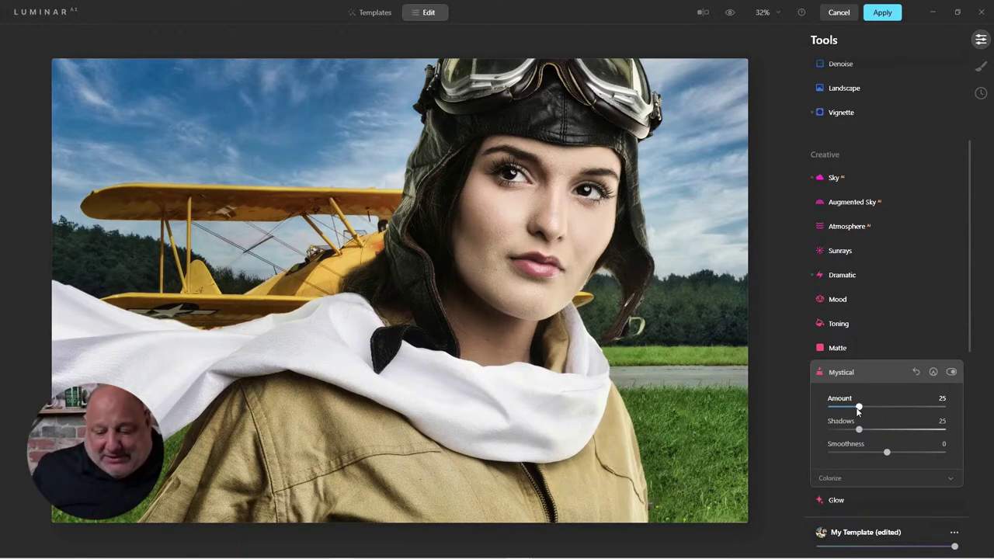
pyautogui.moveTo(854, 408); pyautogui.dragTo(846, 408)
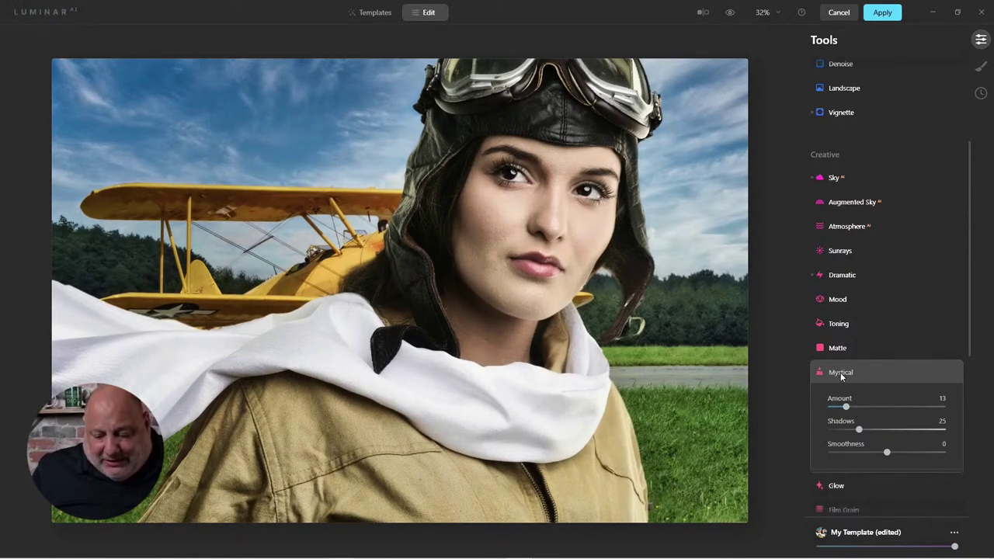
pyautogui.click(840, 372)
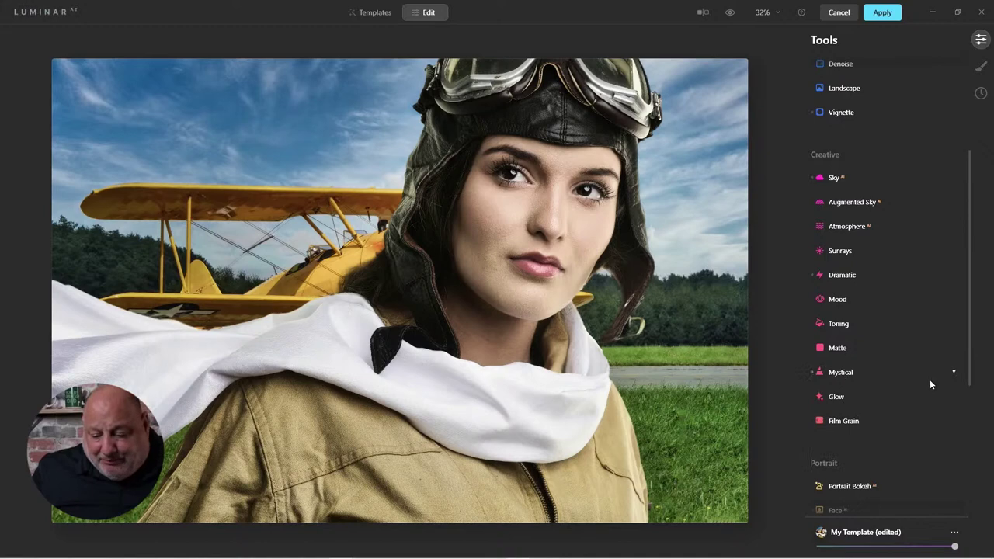
# - Grade the image with the Los Angeles LUT in the Mood tool at an Amount of 44, comparing it off and on
pyautogui.click(844, 299)
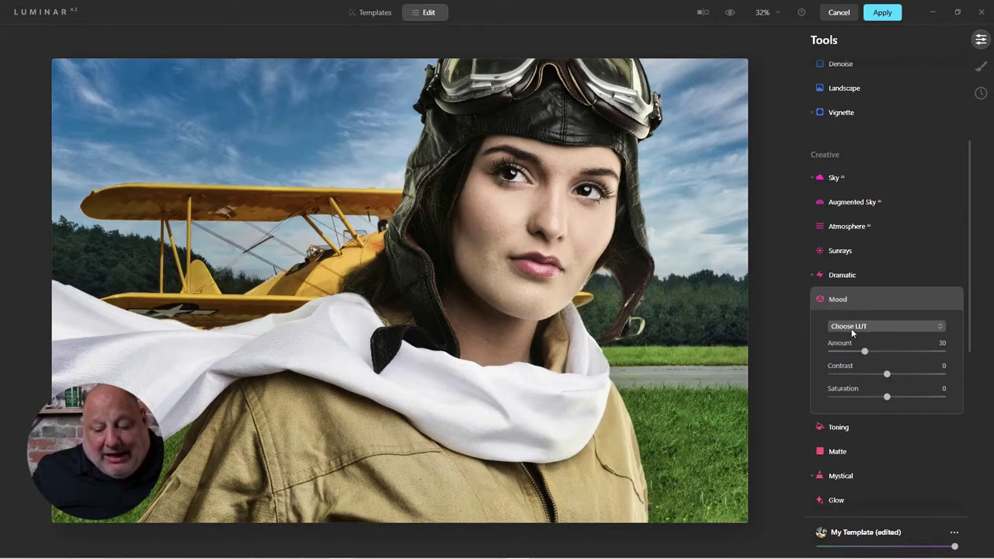
pyautogui.click(851, 327)
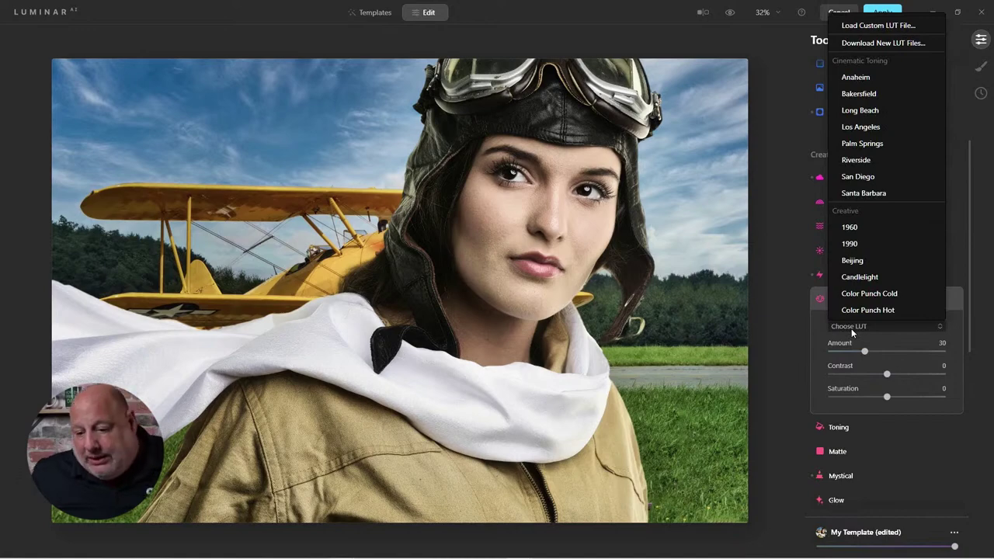
pyautogui.click(850, 329)
pyautogui.click(851, 328)
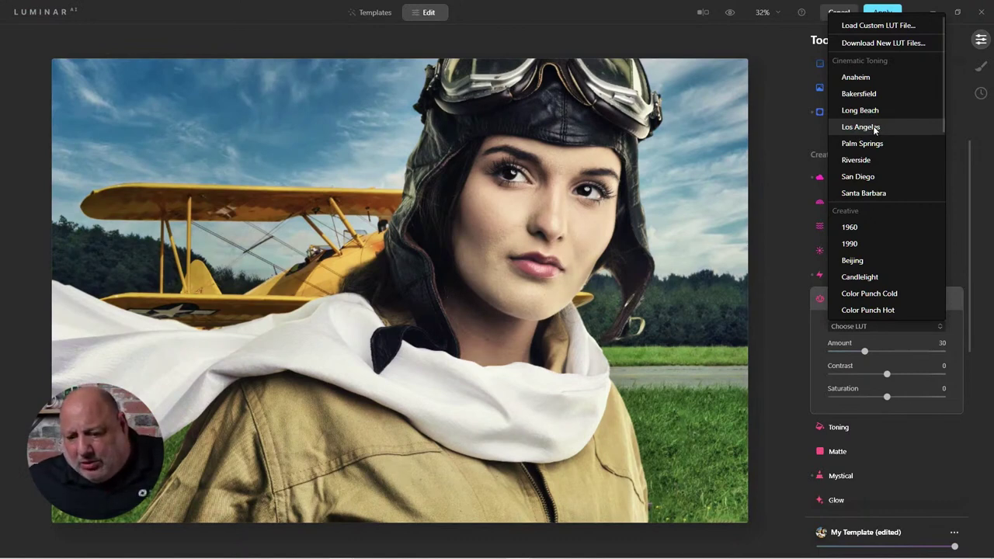
pyautogui.click(860, 126)
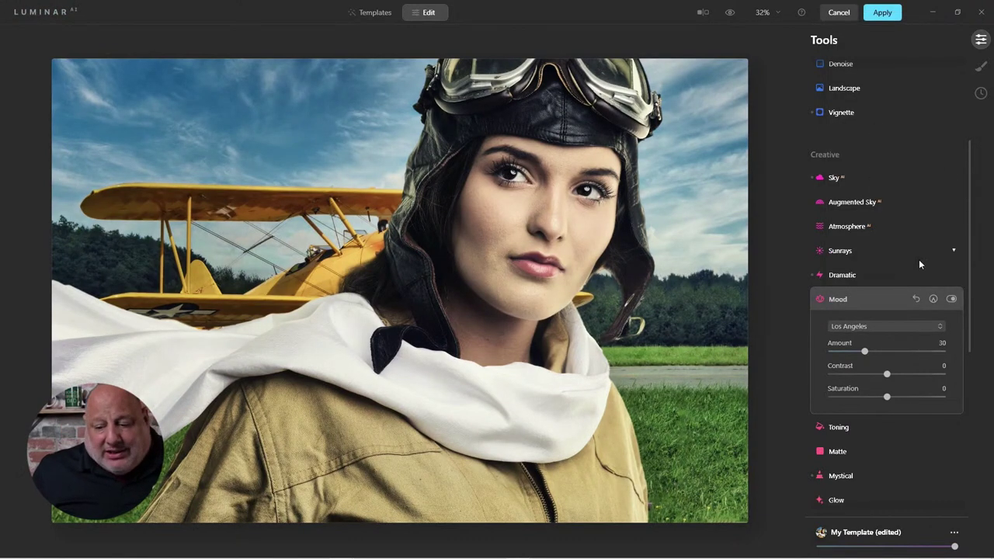
pyautogui.click(951, 299)
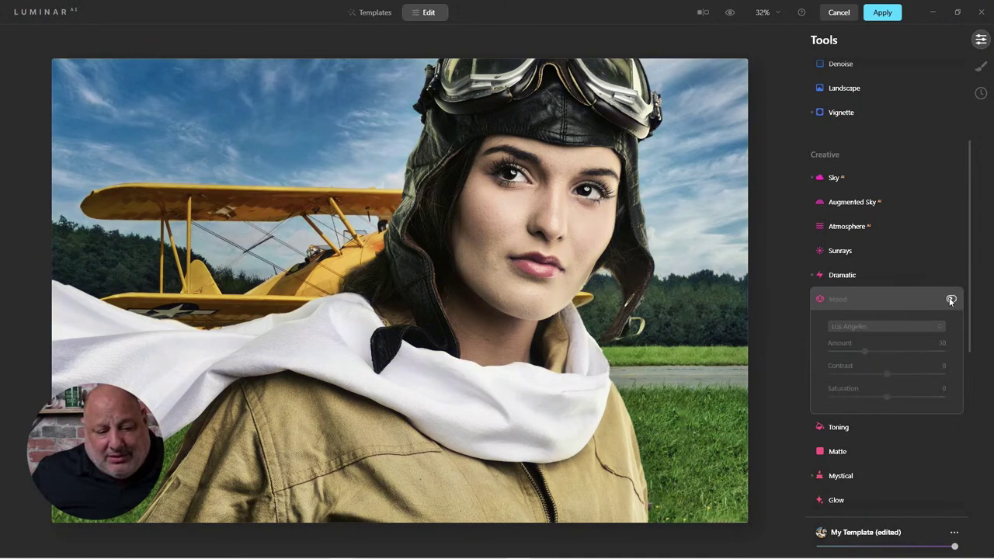
pyautogui.click(950, 300)
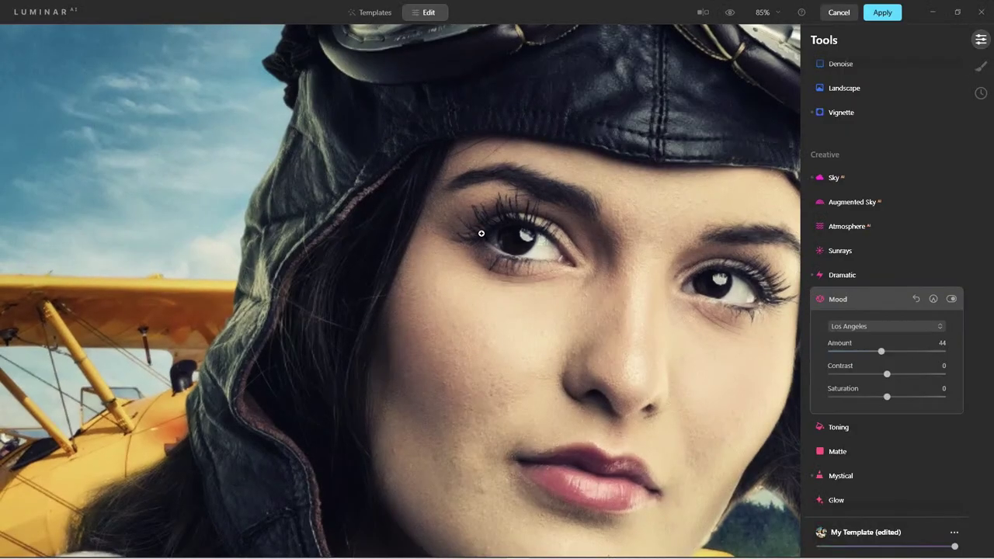
pyautogui.click(481, 234)
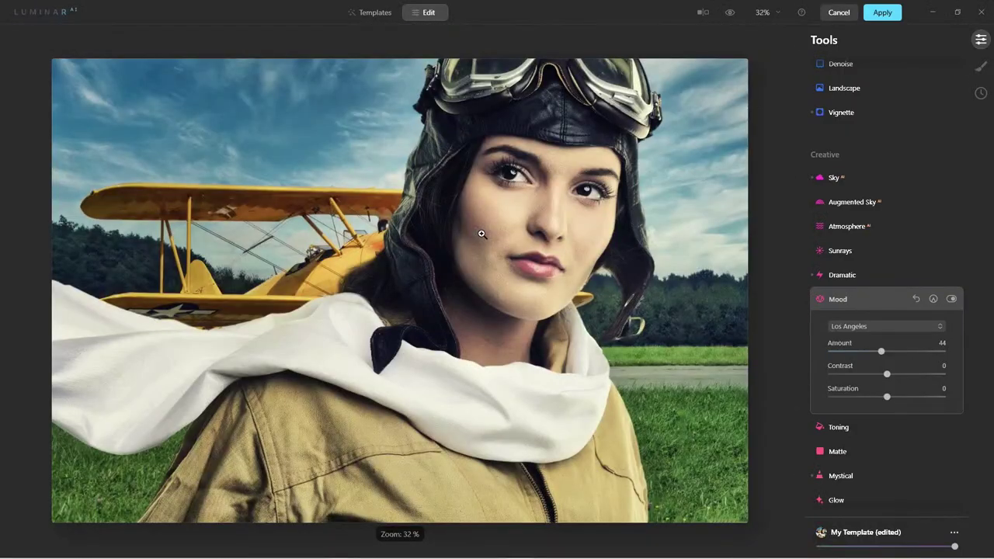
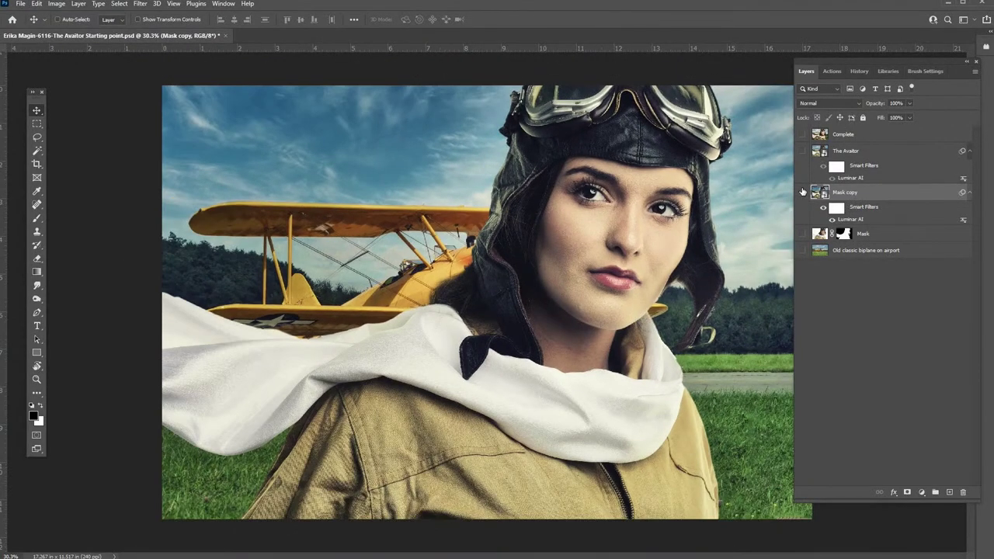
# - Compare the Mask copy layer with and without its Luminar AI smart filter by toggling the layer's and filter's visibility
pyautogui.click(802, 193)
pyautogui.click(802, 193)
pyautogui.click(822, 208)
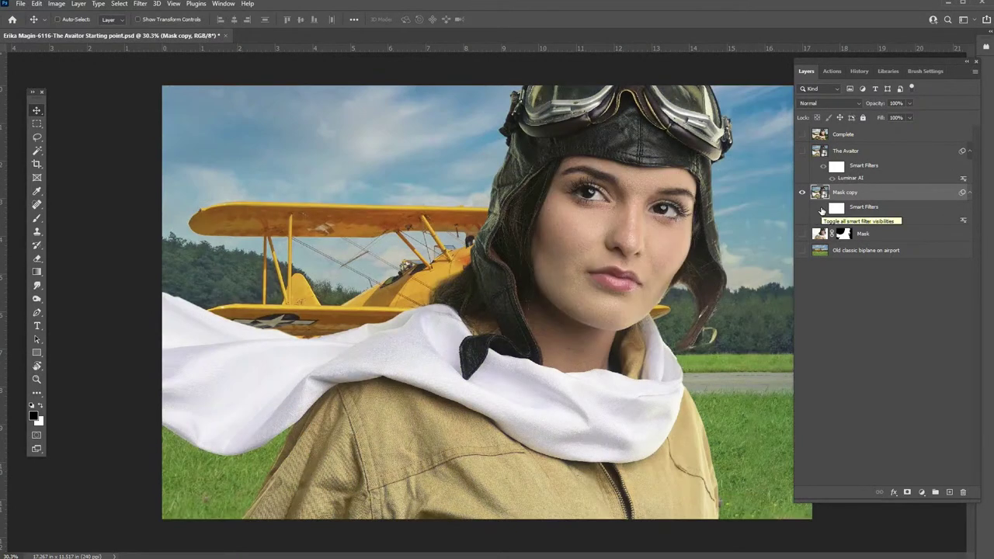
pyautogui.click(822, 209)
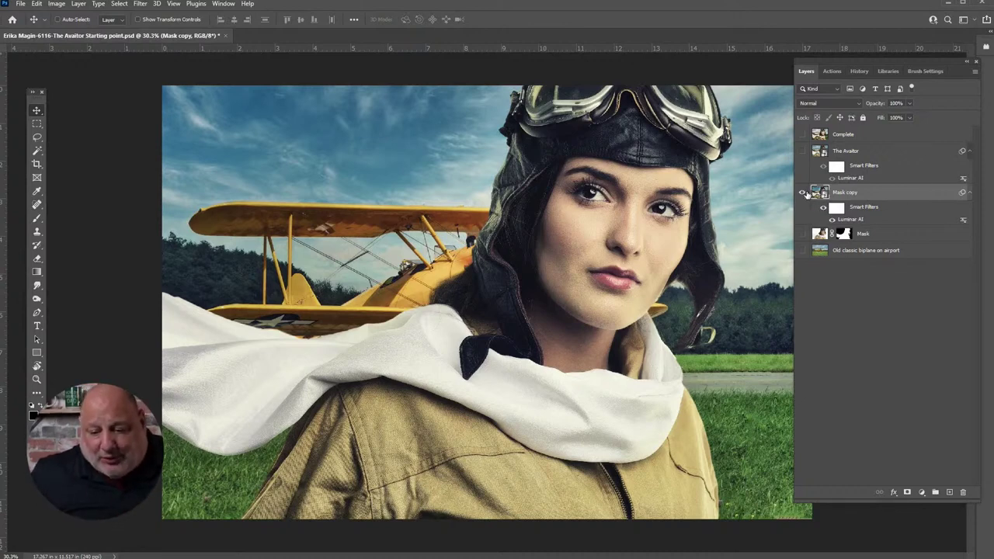
# - Hide the Mask copy layer, show the Mask and Old classic biplane on airport layers, and select Mask
pyautogui.click(802, 192)
pyautogui.moveTo(803, 235); pyautogui.dragTo(802, 250)
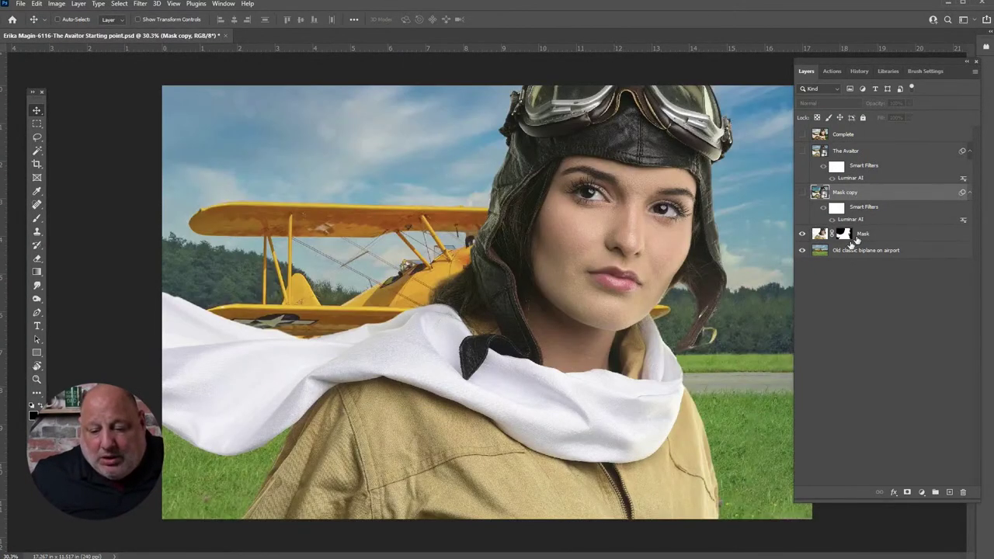
pyautogui.click(867, 236)
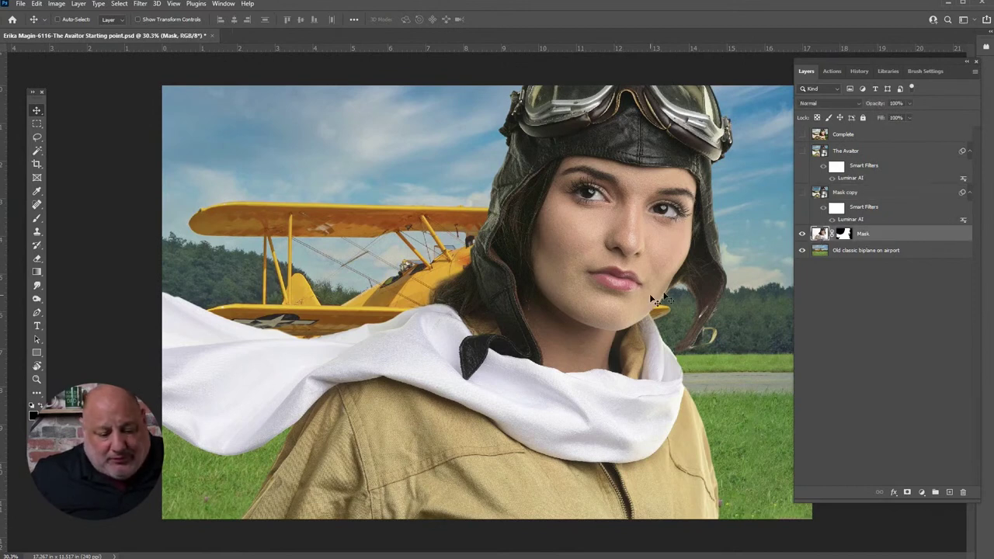
# - Try rotating the aviator on the Mask layer with Free Transform, first to -5.89° and back around to 1.68°
pyautogui.hotkey('ctrl', 't')
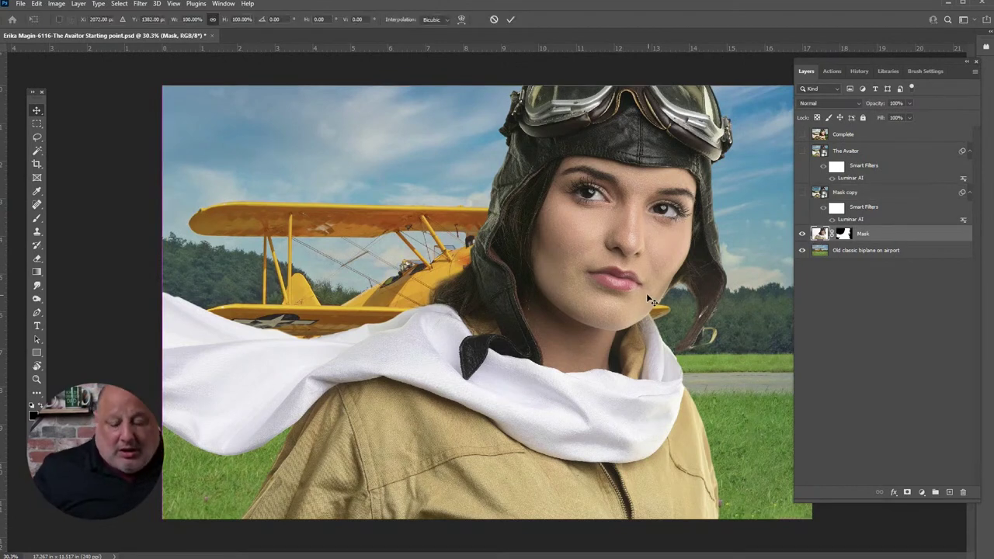
pyautogui.hotkey('ctrl', '0')
pyautogui.hotkey('ctrl', '-')
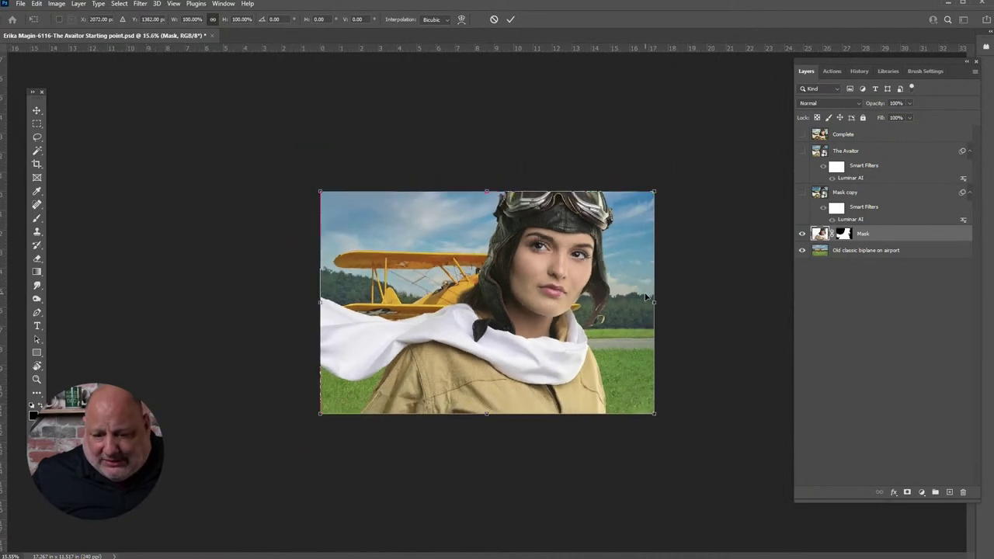
pyautogui.click(819, 233)
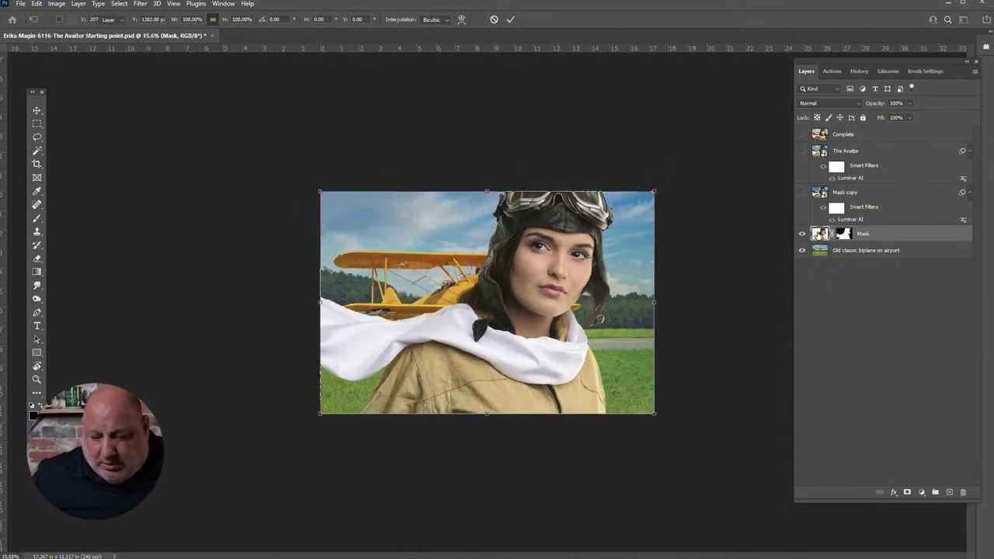
pyautogui.hotkey('ctrl', 't')
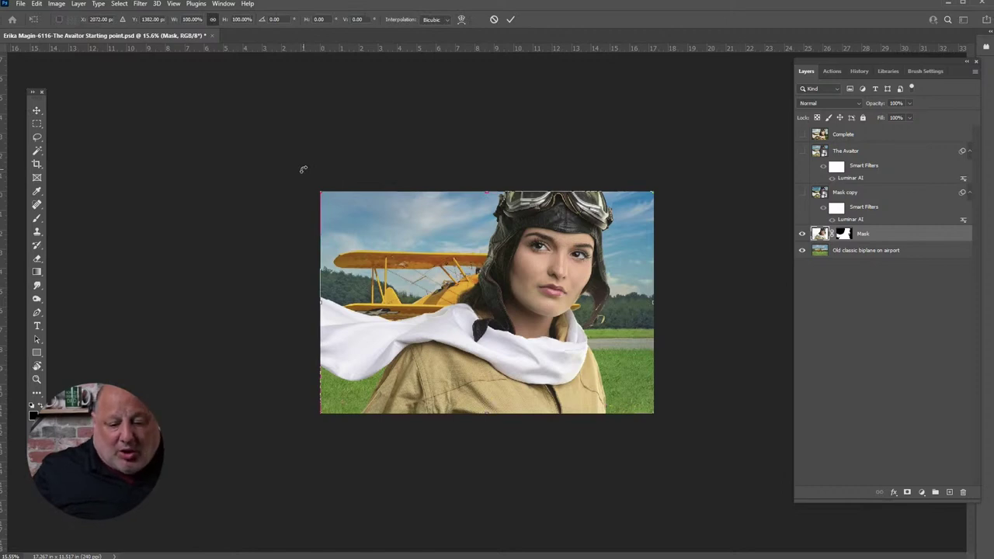
pyautogui.moveTo(303, 170); pyautogui.dragTo(293, 190)
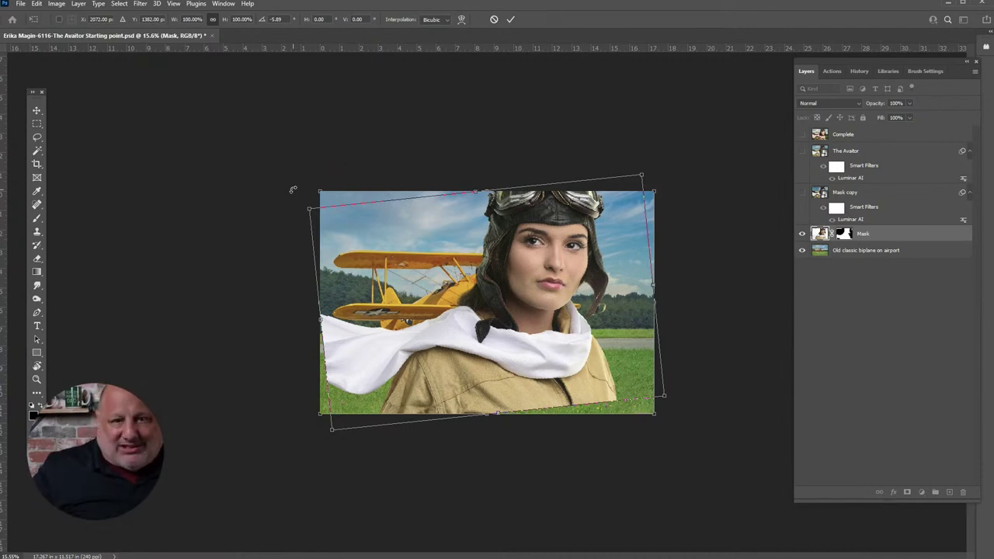
pyautogui.moveTo(663, 162); pyautogui.dragTo(663, 196)
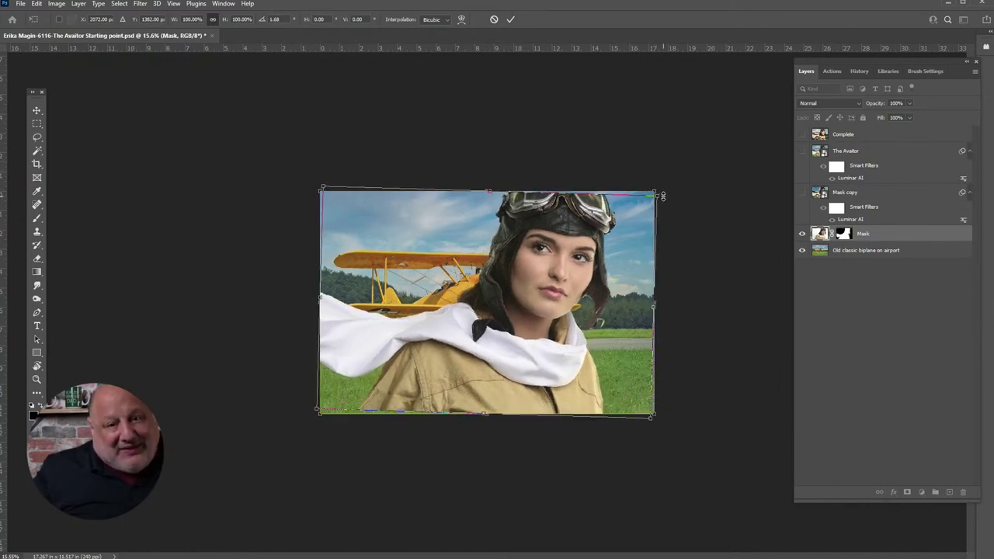
pyautogui.press('Return')
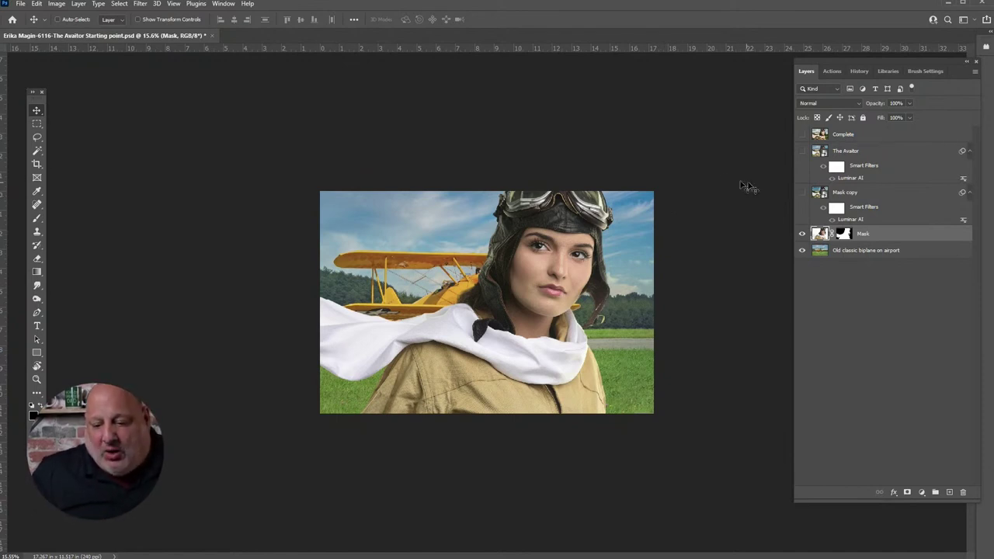
# - Show the Mask copy layer, stamp all visible layers into a new layer above it, and hide the layers beneath
pyautogui.click(803, 192)
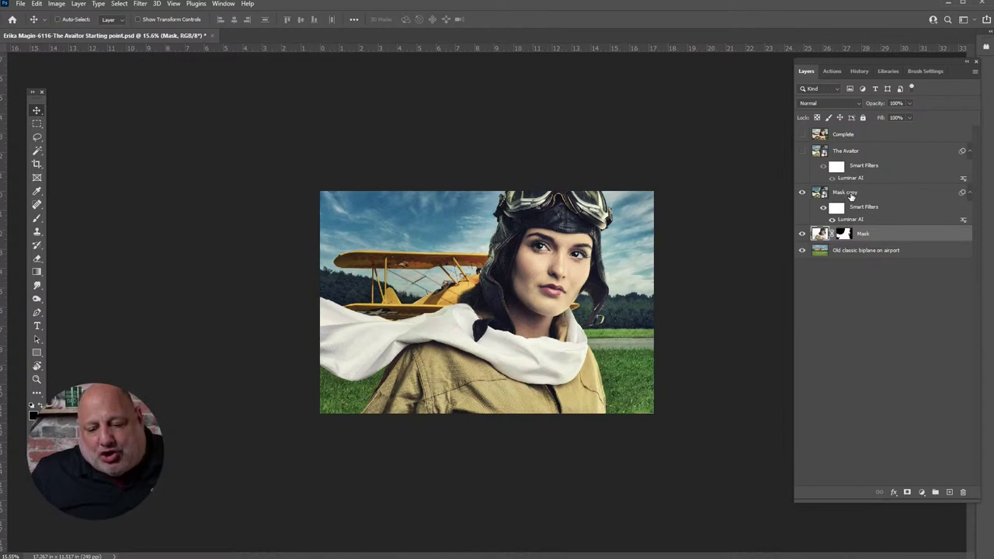
pyautogui.click(850, 195)
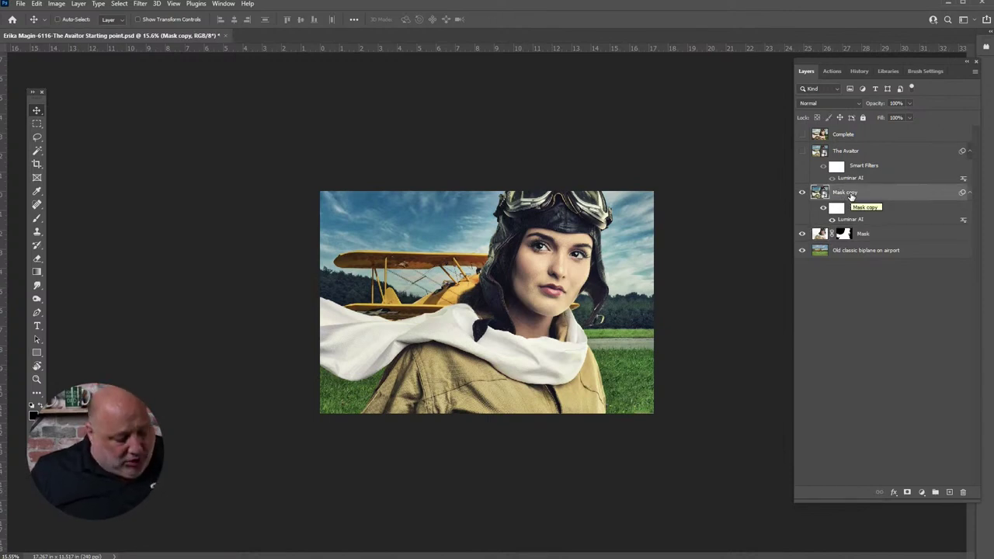
pyautogui.press('ctrl')
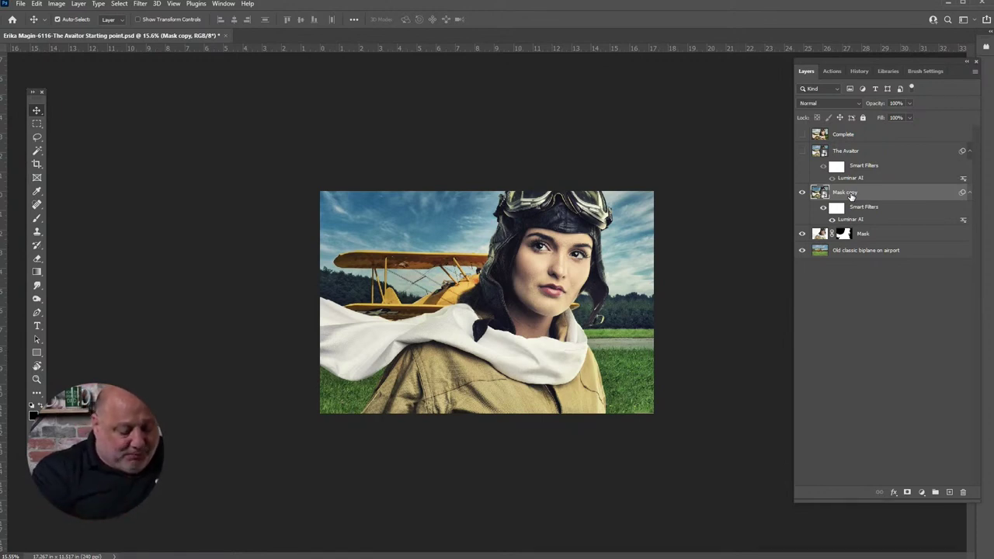
pyautogui.hotkey('ctrl', 'shift', 'alt', 'e')
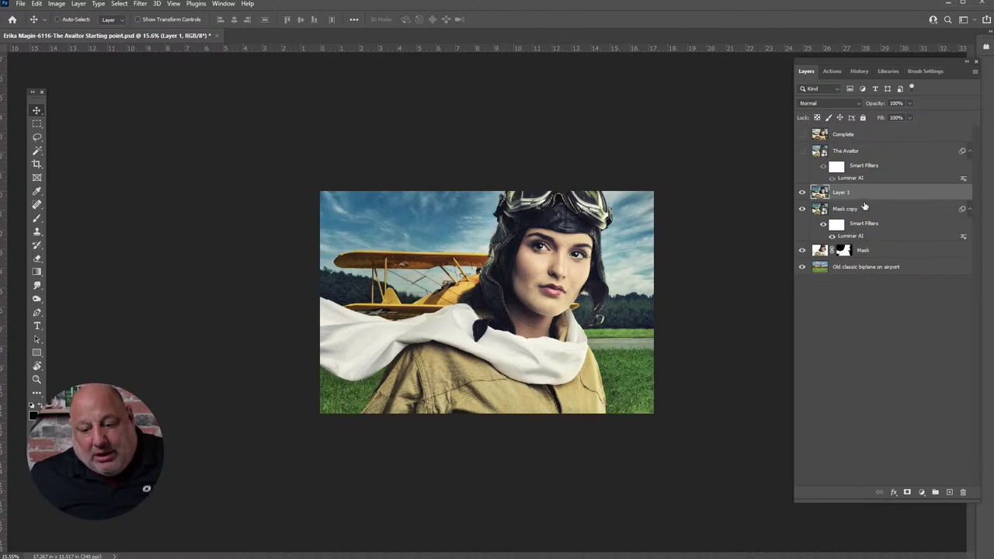
pyautogui.moveTo(802, 209); pyautogui.dragTo(814, 269)
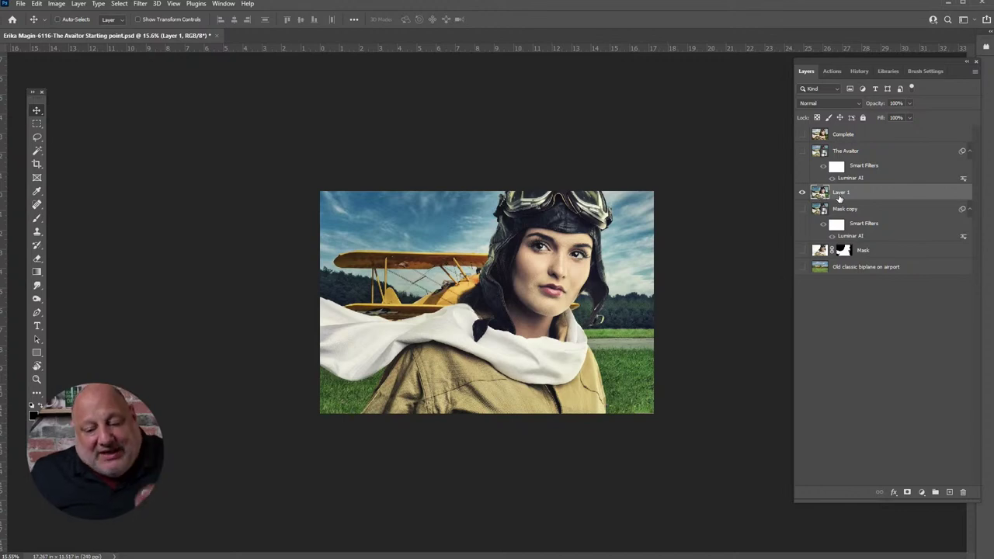
# - Select the Complete layer at the head of the layer stack and make it visible
pyautogui.moveTo(838, 198); pyautogui.dragTo(864, 210)
pyautogui.click(864, 211)
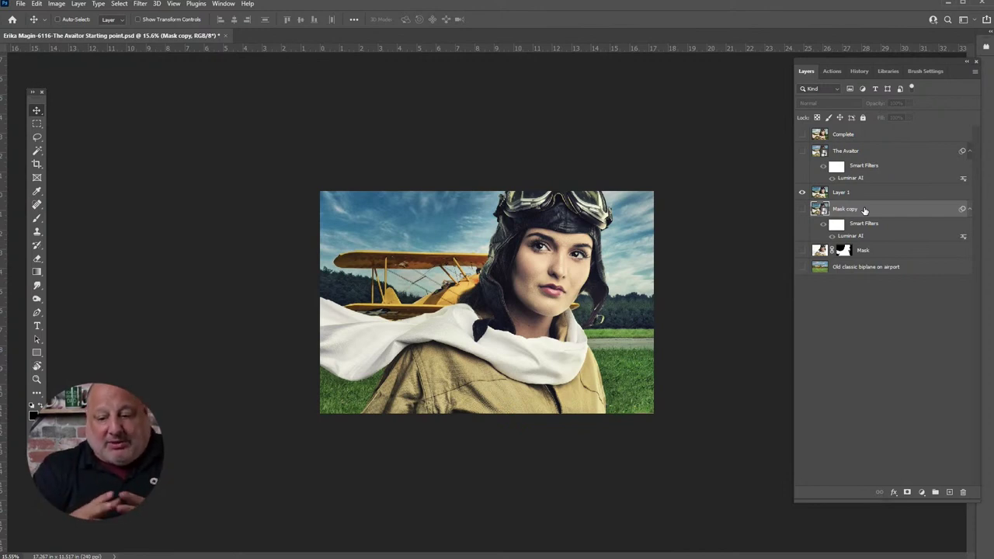
pyautogui.click(854, 137)
pyautogui.click(801, 133)
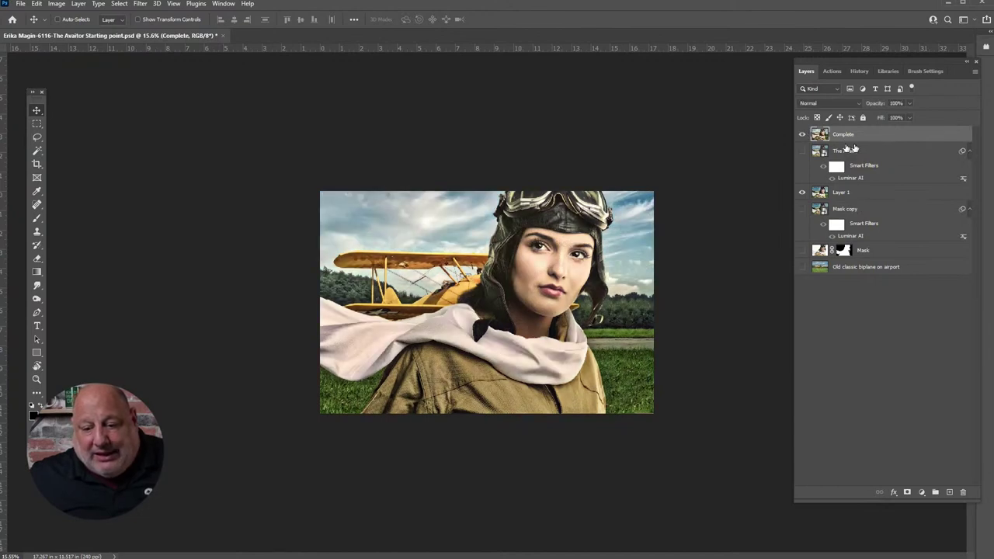